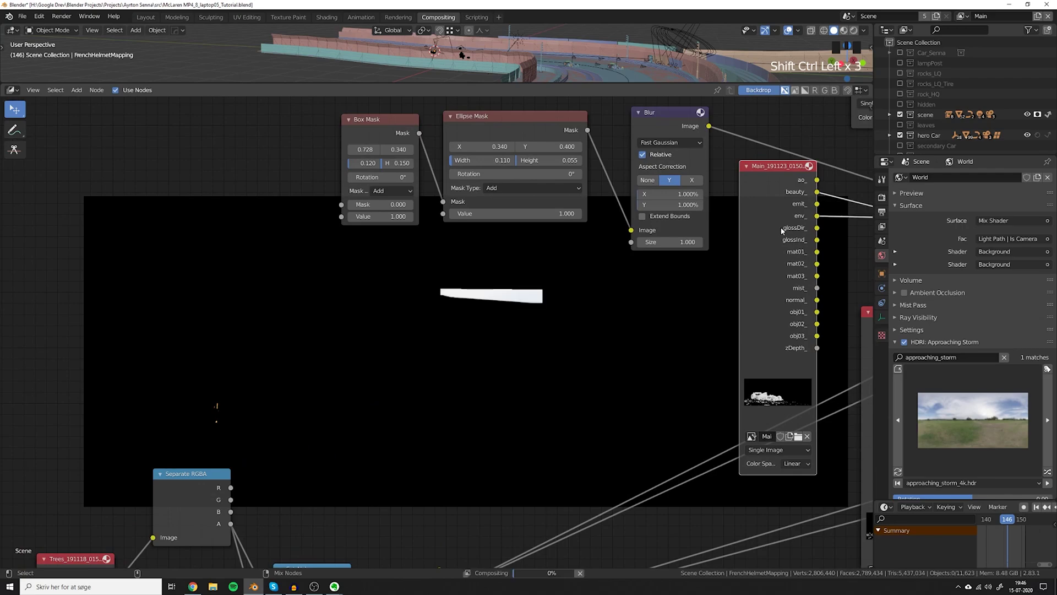
Preview the Main_191123 image node's passes from glossDir to mat03, plus normal, zDepth and mist, in the compositor backdrop.
ctrl+shift+click(788, 234)
ctrl+shift+click(789, 243)
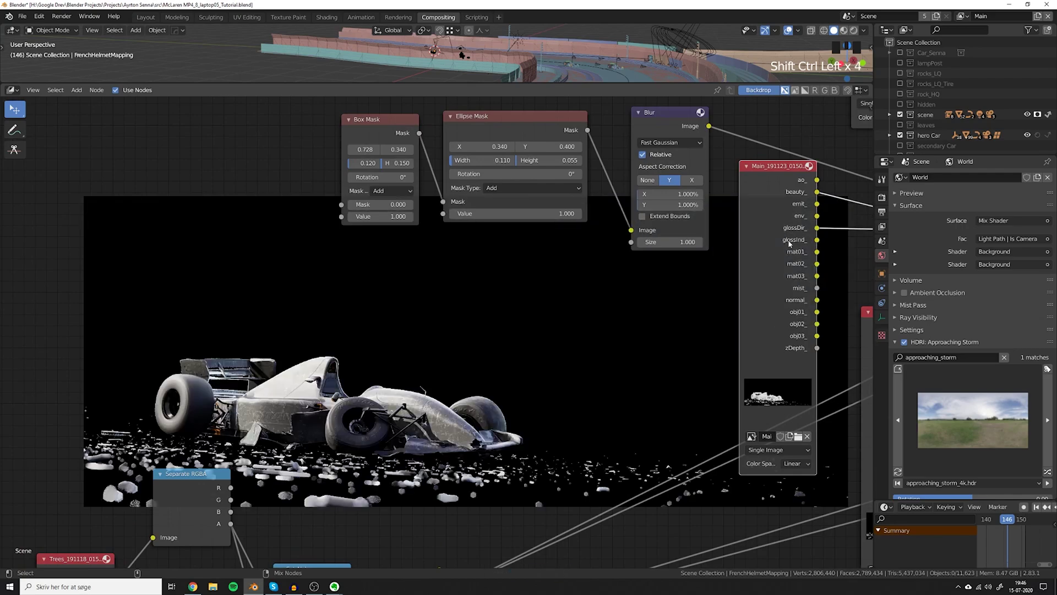
ctrl+shift+click(795, 256)
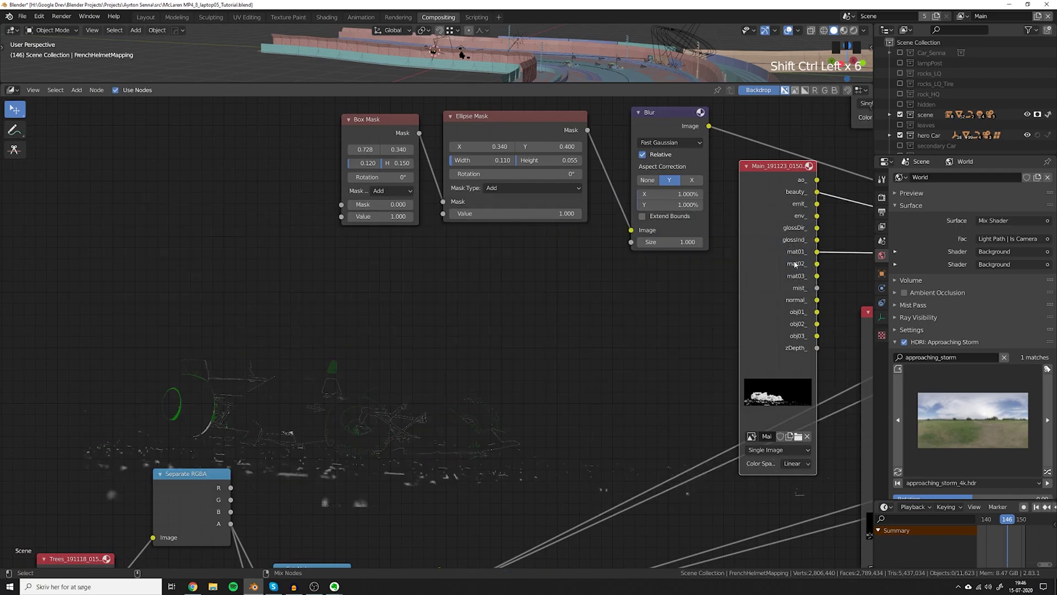
ctrl+shift+click(796, 256)
ctrl+shift+click(795, 265)
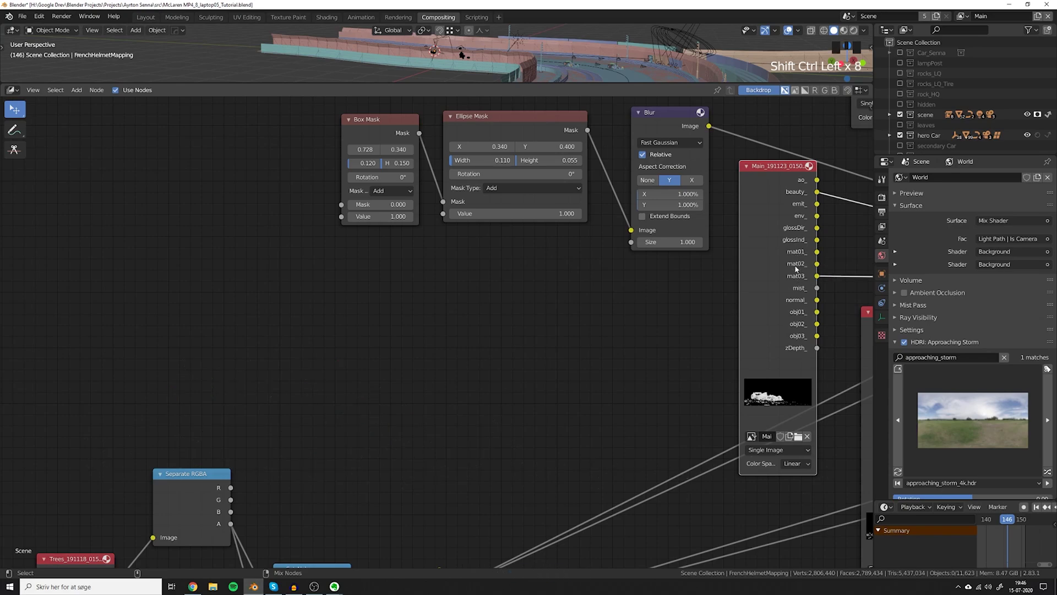
ctrl+shift+click(793, 276)
ctrl+shift+click(819, 303)
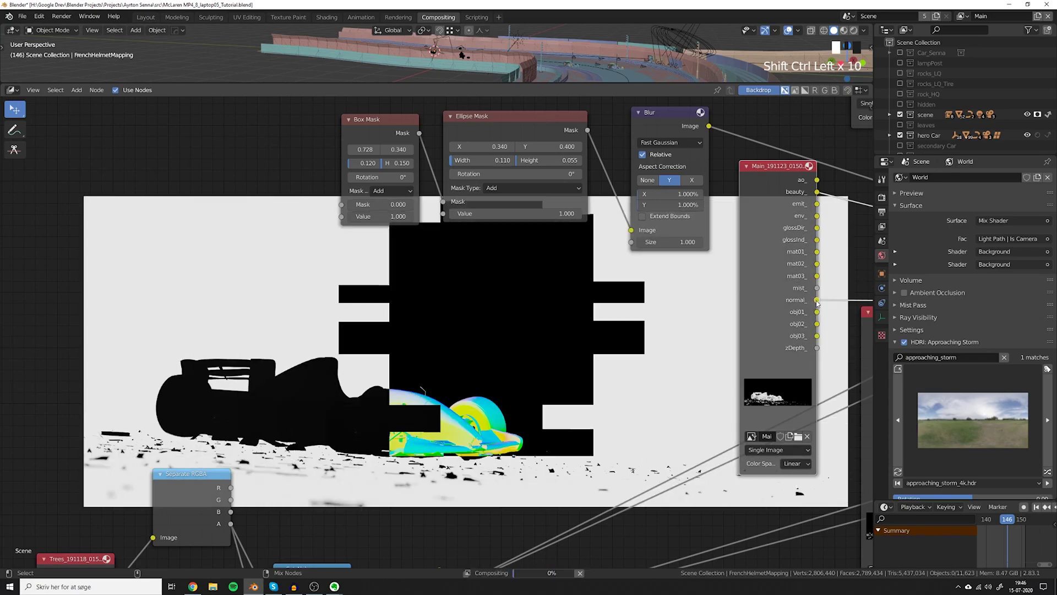
ctrl+shift+click(816, 348)
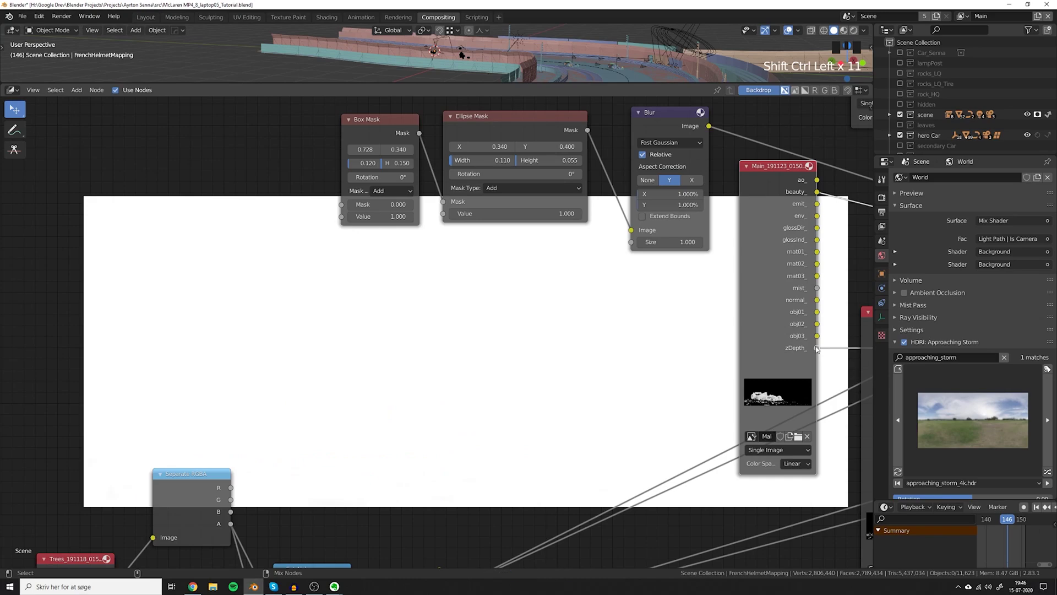
ctrl+shift+click(818, 287)
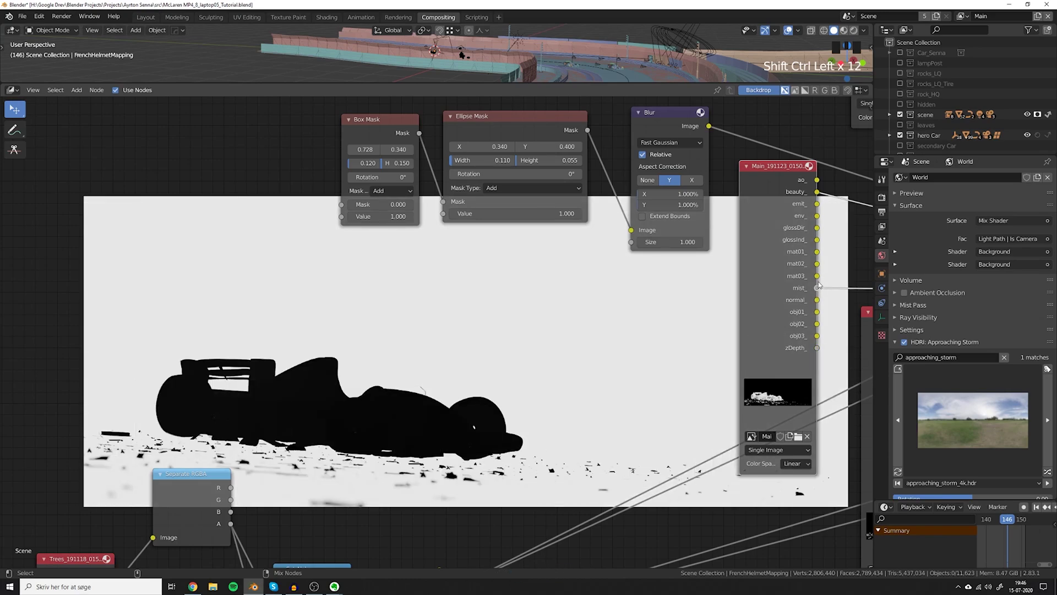
Add a Normalize node beside the Main_191123 image node and connect the zDepth output to its Value input.
middle_drag(865, 261, 699, 265)
key(shift+a)
click(699, 262)
text(norm)
key(Down)
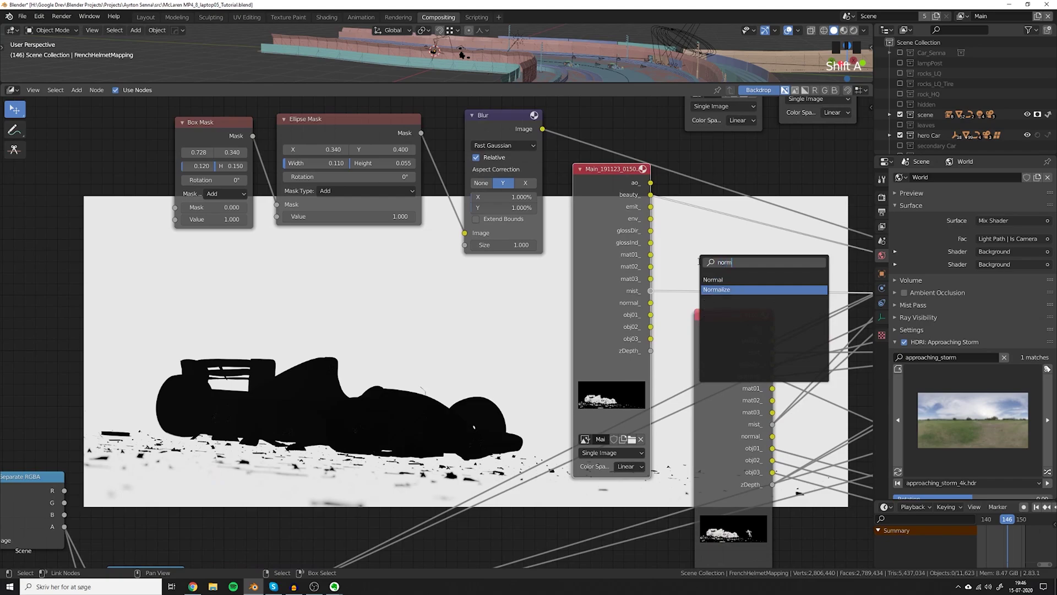
key(Return)
click(669, 259)
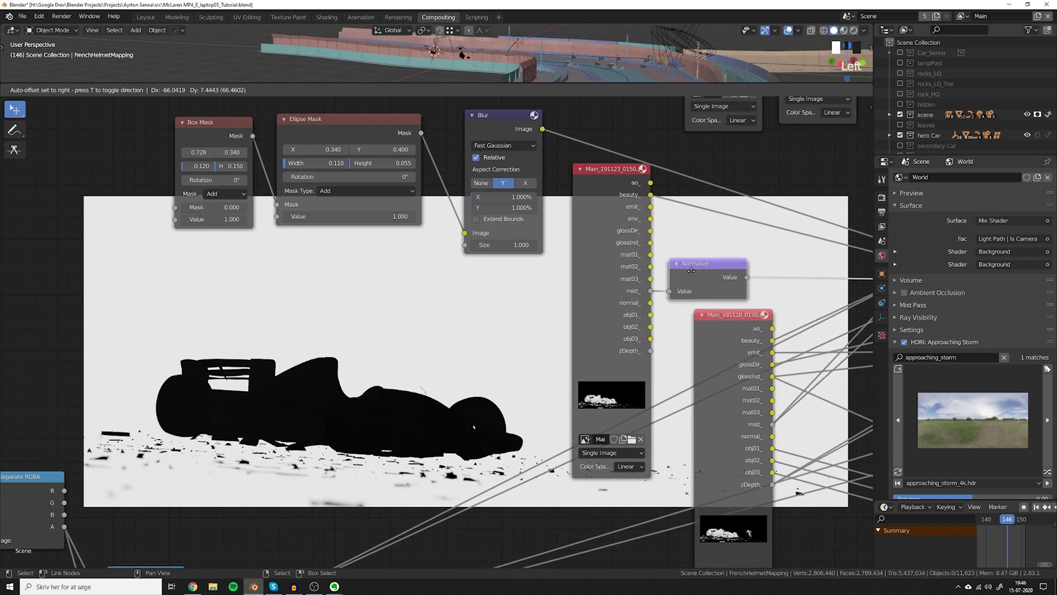
drag(650, 351, 651, 349)
drag(651, 349, 669, 291)
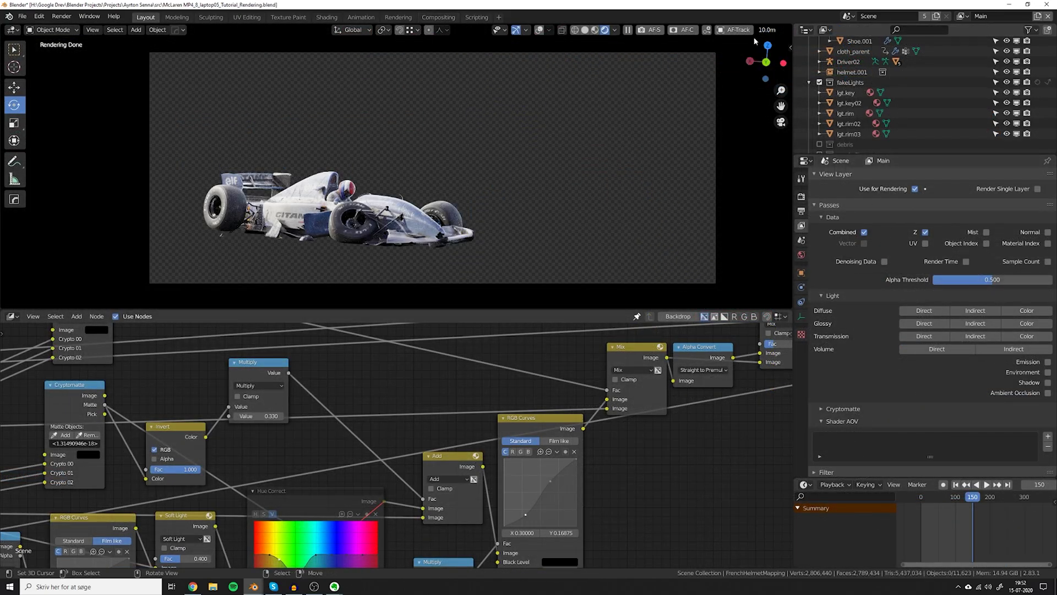
Set the rendered viewport's render pass to Ambient Occlusion and draw a new render region around the crashed car.
click(616, 31)
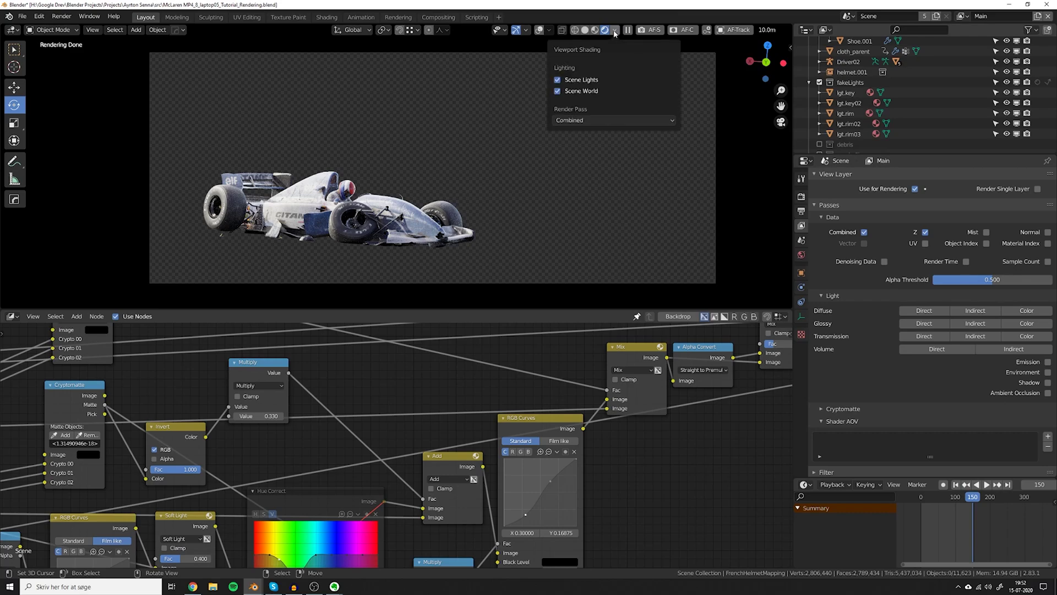
click(595, 121)
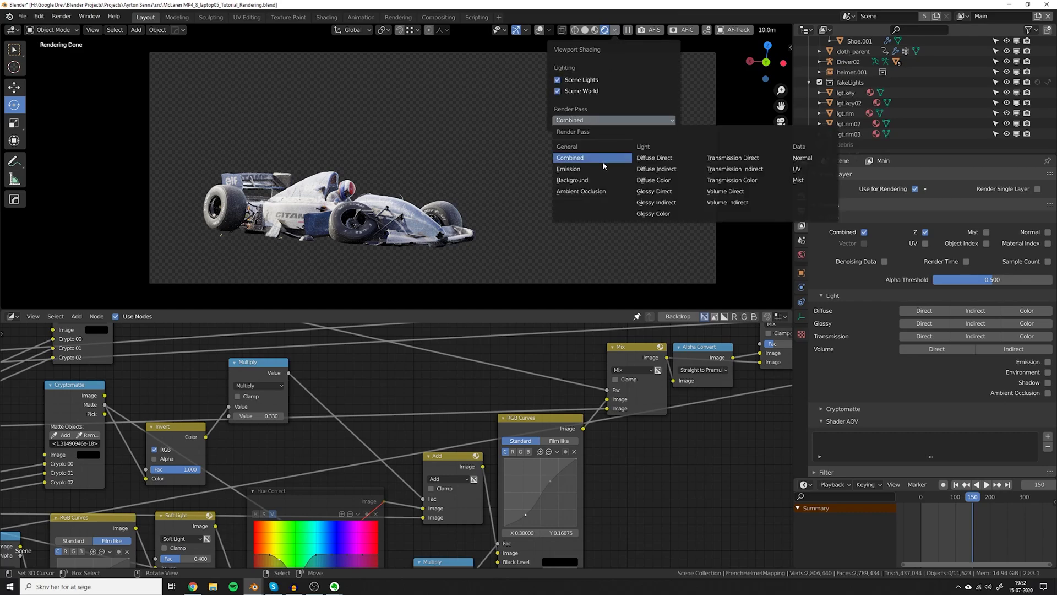
click(593, 191)
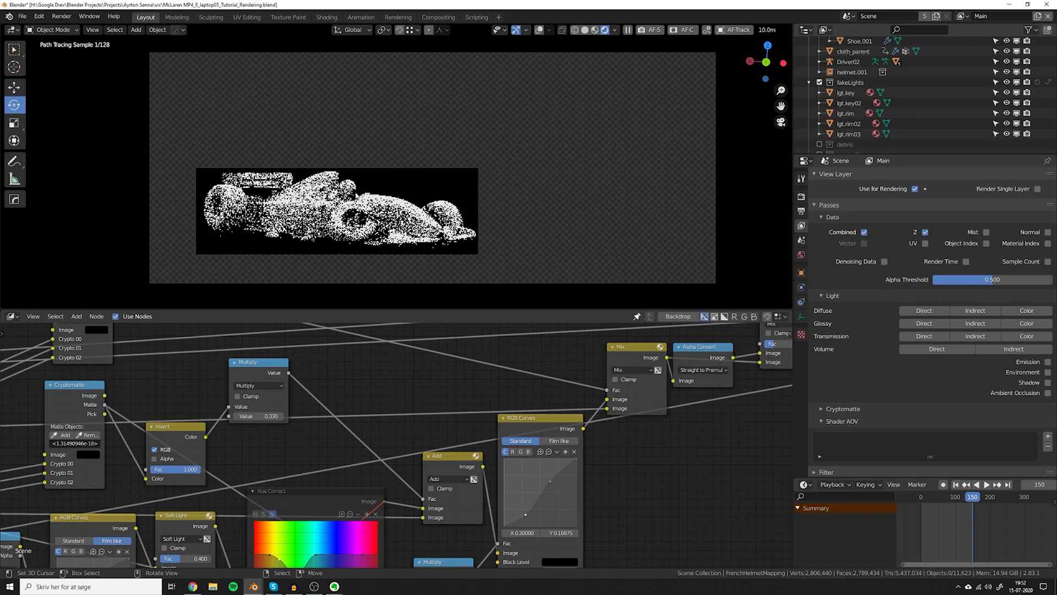
scroll(365, 203, up, 4)
shift+middle_drag(360, 248, 413, 166)
scroll(384, 208, up, 4)
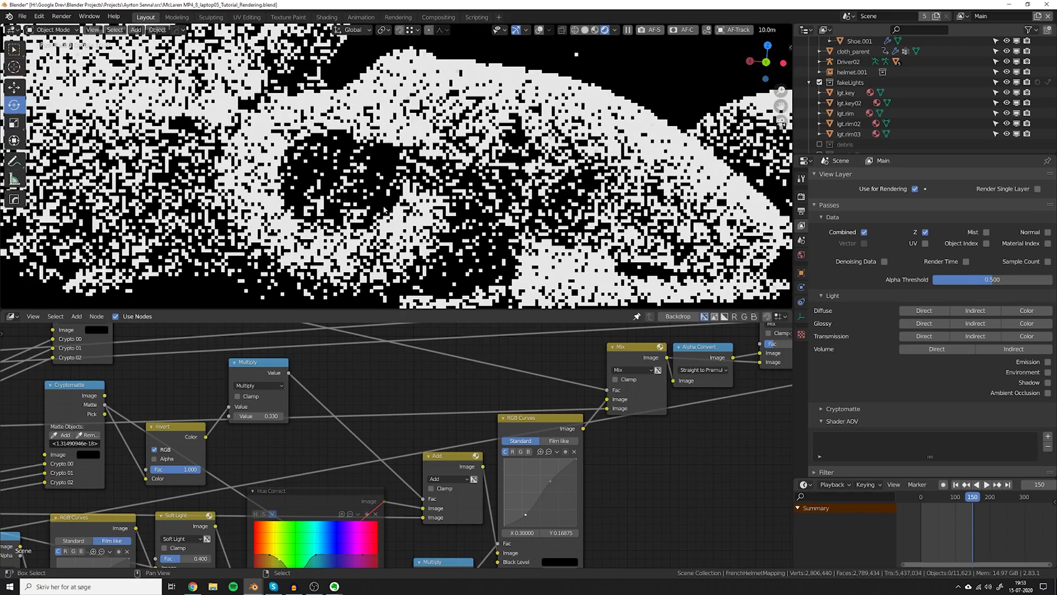
shift+middle_drag(384, 210, 392, 176)
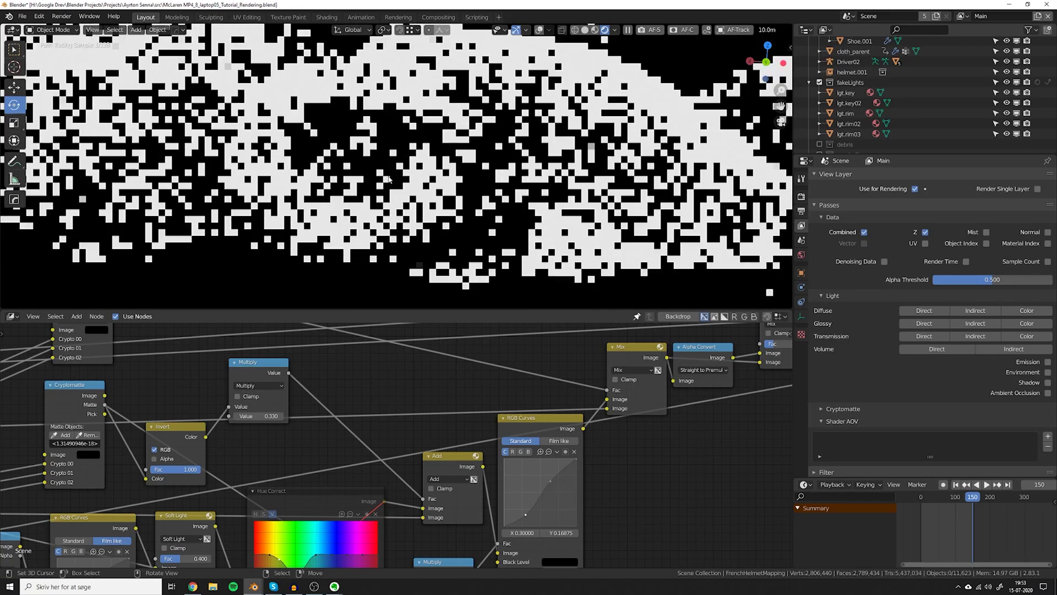
key(ctrl+b)
drag(409, 123, 561, 261)
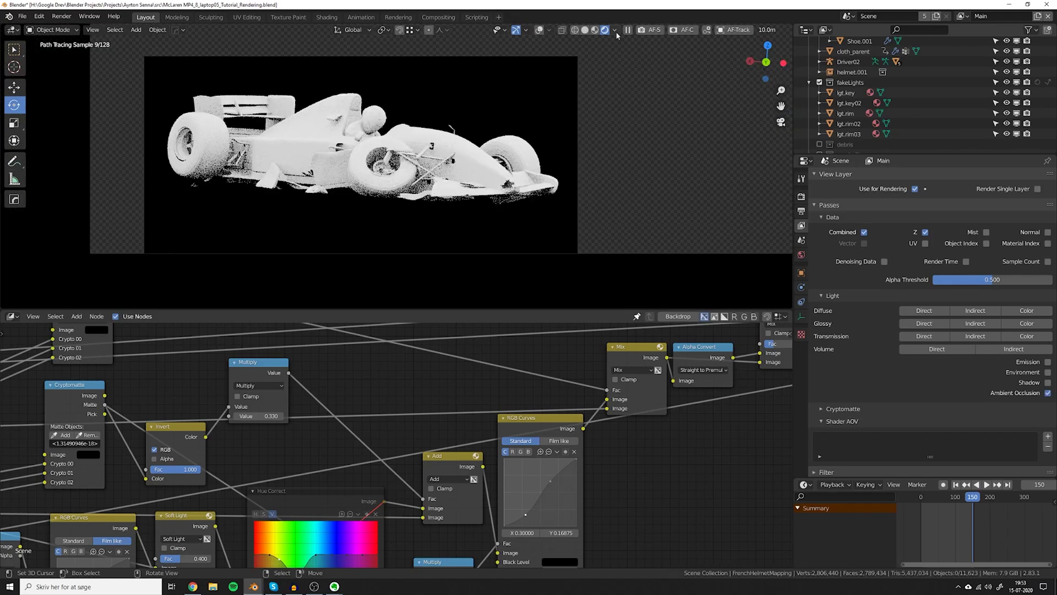
Change the viewport's displayed render pass to Mist.
click(615, 31)
click(602, 120)
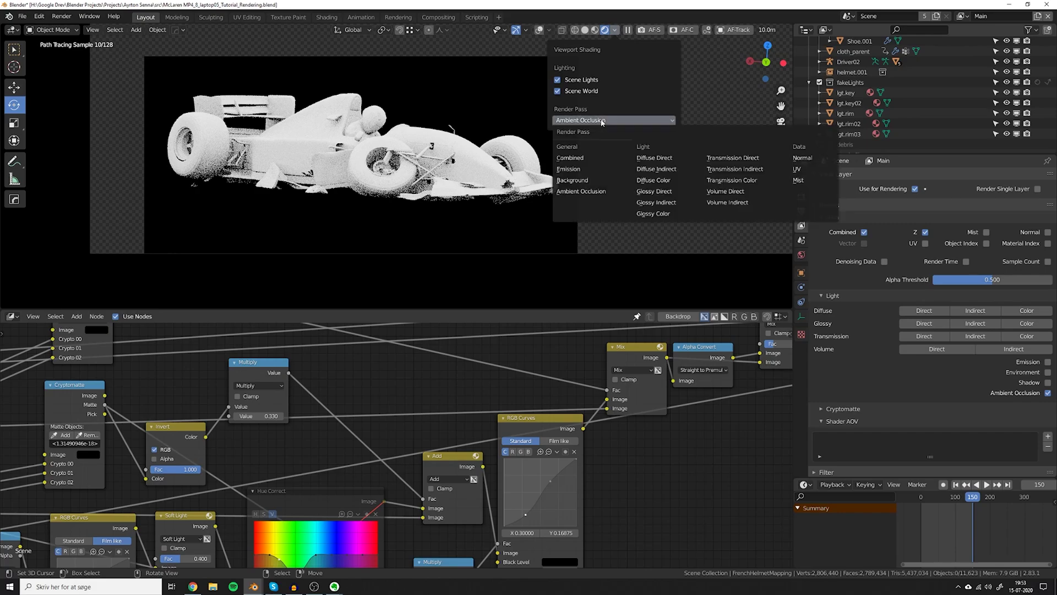
click(803, 181)
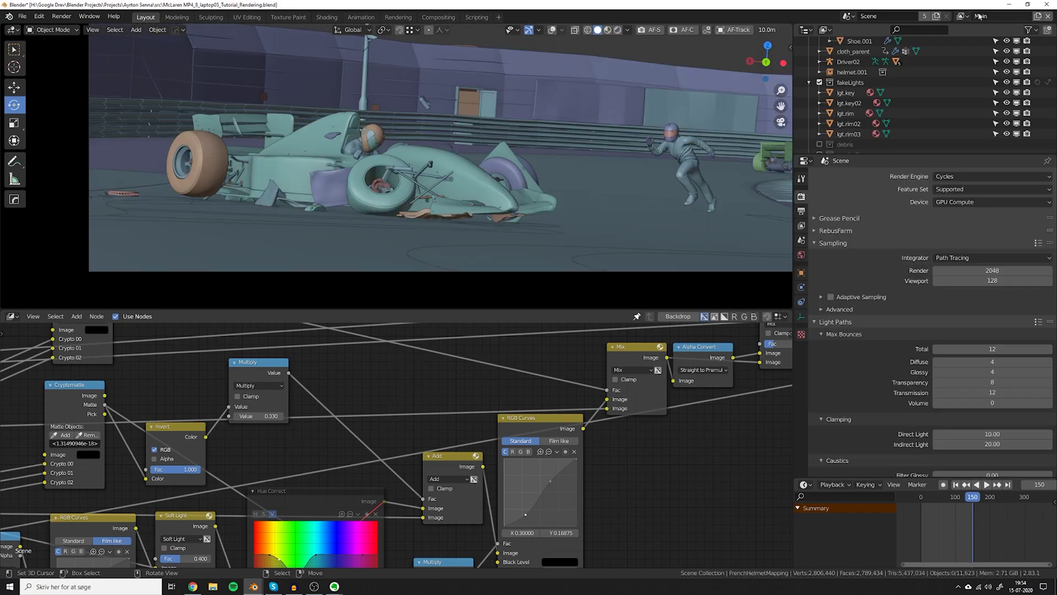
Switch the active view layer to BG and show the viewport in Rendered shading.
click(964, 16)
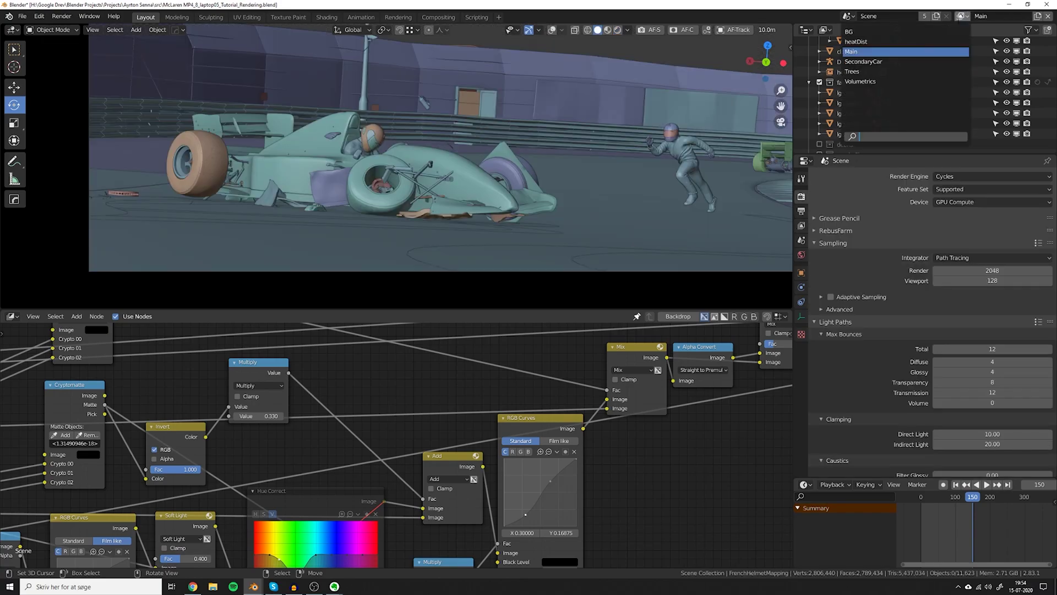
click(930, 32)
scroll(498, 204, down, 2)
key(z)
click(496, 152)
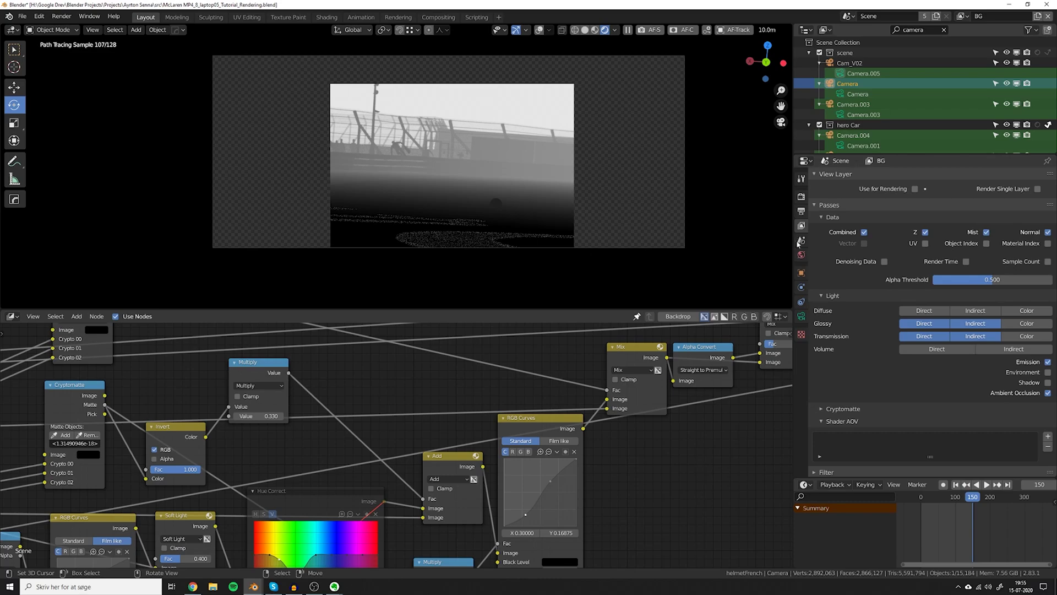
Try a Mist Pass depth of 350 m in the World settings.
click(801, 255)
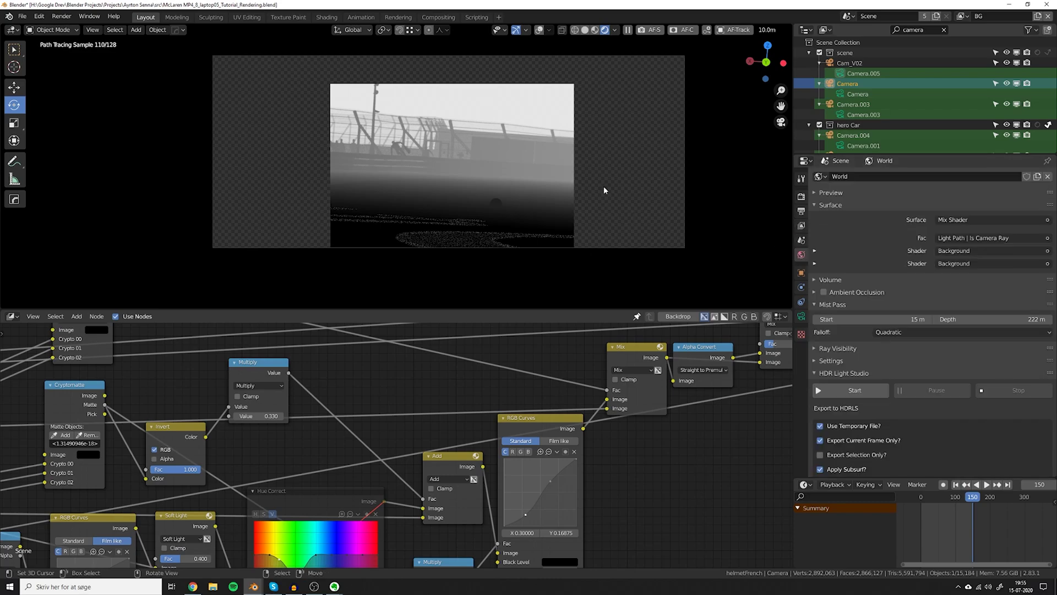
click(991, 319)
text(3)
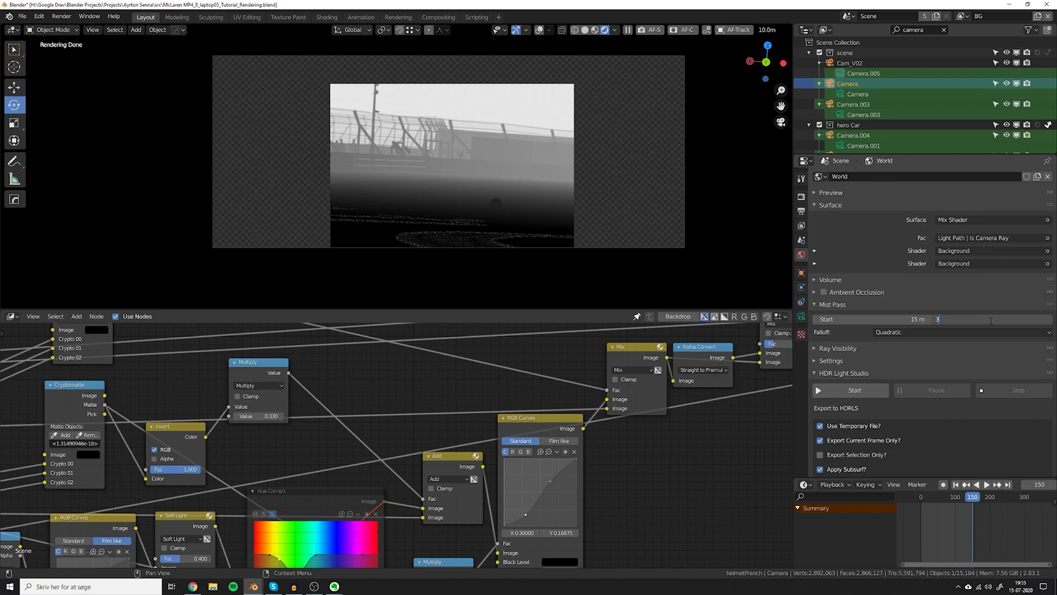
text(50)
key(Return)
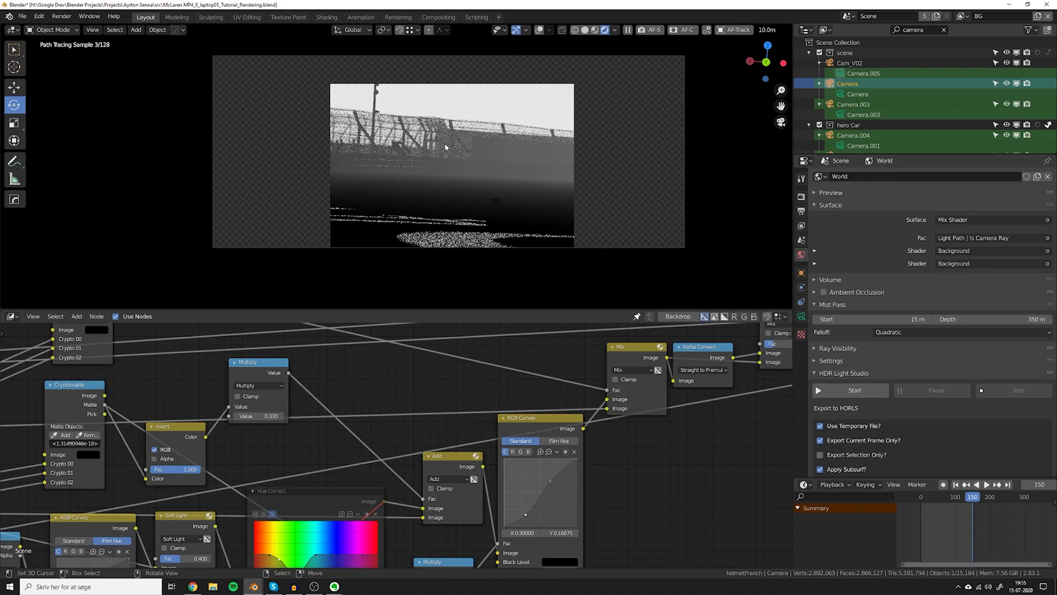
Try Mist Pass depths of 1000 m and 10 m to compare their effect on the background.
click(991, 319)
text(1000)
key(Return)
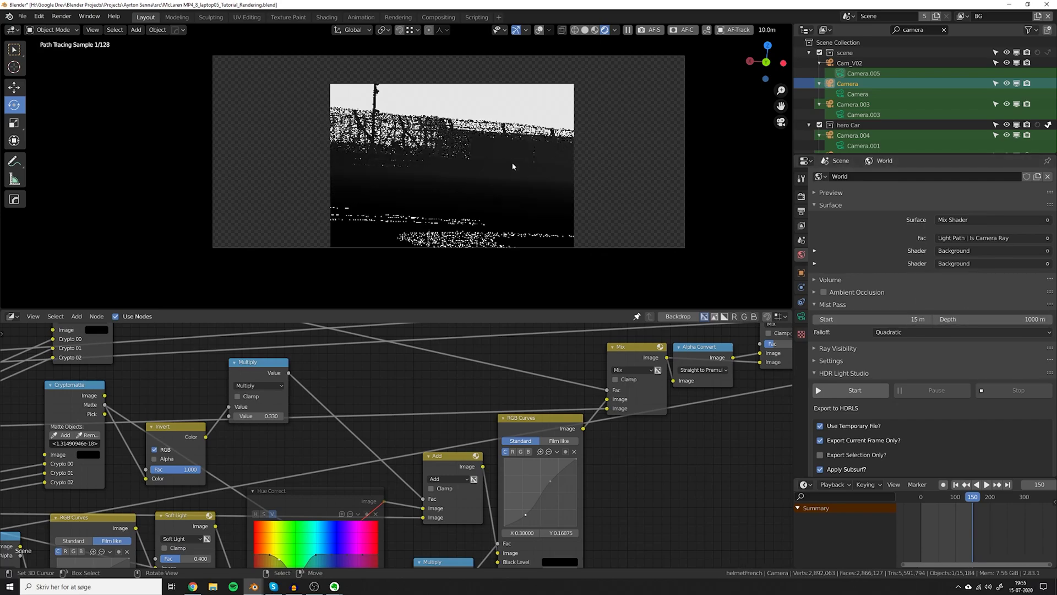
click(975, 319)
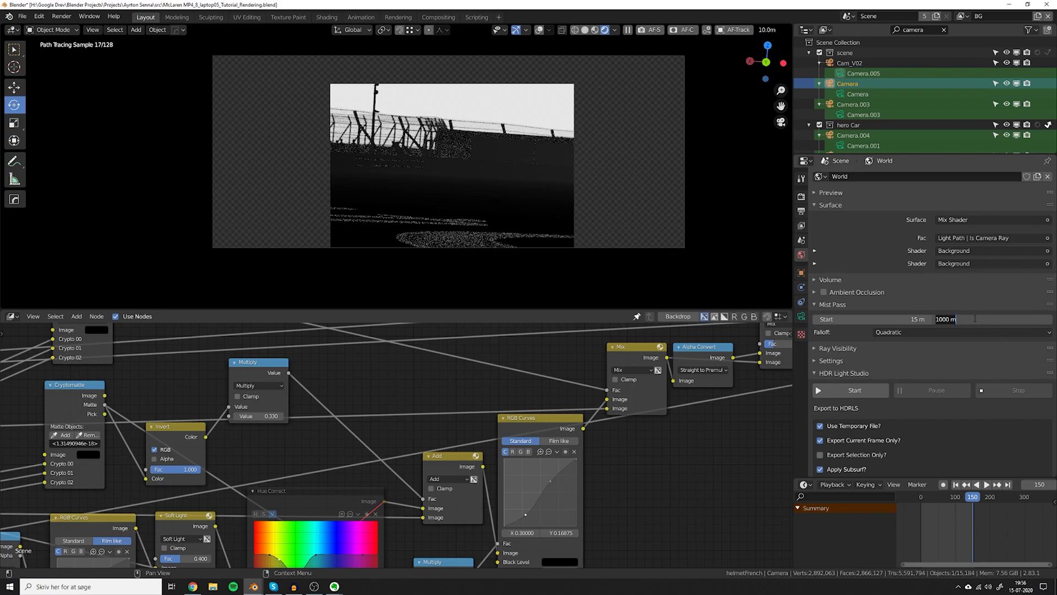
text(10)
key(Return)
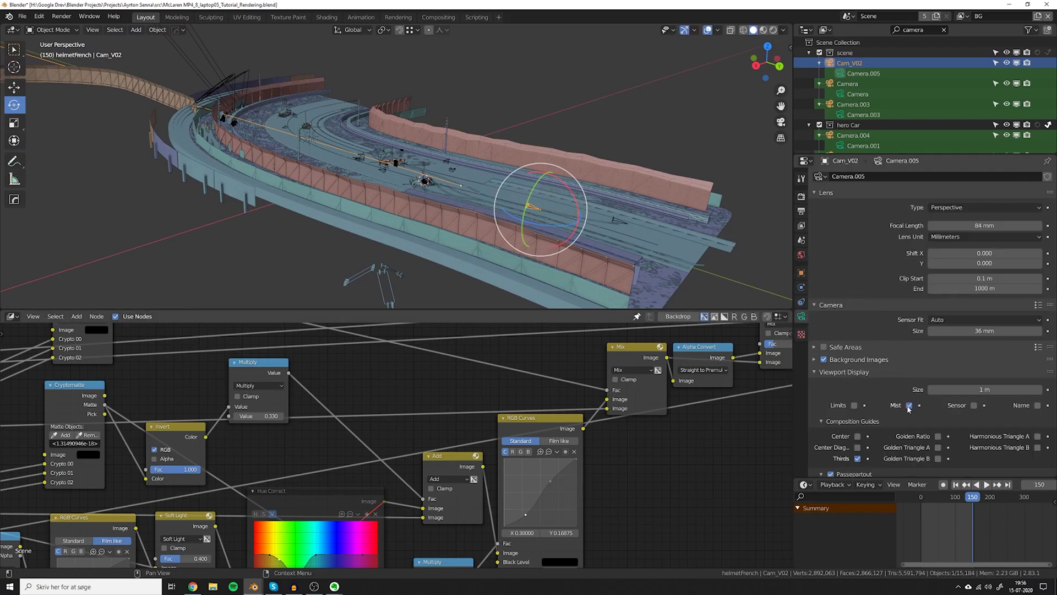
Toggle the Mist viewport display of camera Cam_V02 off and back on to inspect its range line.
click(908, 408)
click(909, 407)
mouse_move(292, 156)
middle_down()
mouse_move(258, 154)
mouse_move(271, 136)
mouse_move(295, 154)
middle_up()
Try a different Mist Pass start distance in the World settings, and return it to 15 m.
click(802, 255)
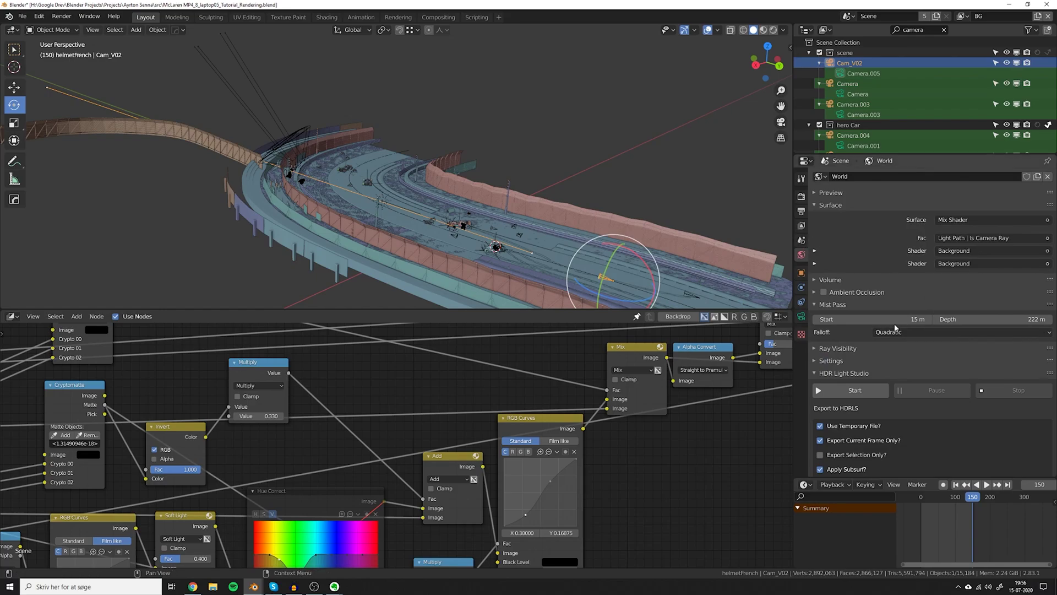
drag(896, 320, 859, 321)
click(878, 320)
text(15)
key(Return)
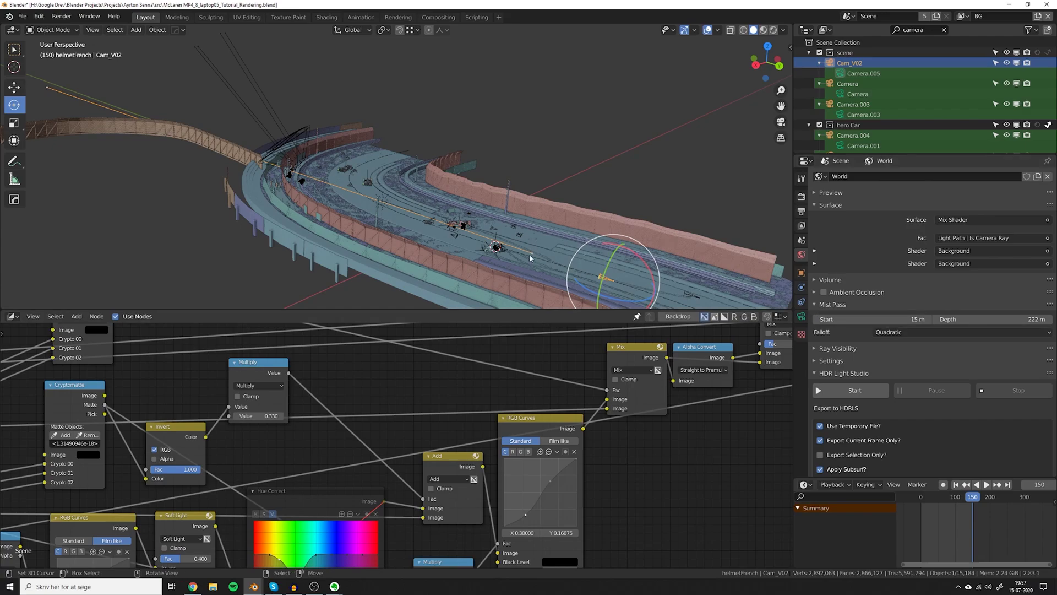
Set the World Mist Pass depth to 222 m while viewing the whole track from above.
middle_drag(533, 254, 544, 283)
scroll(518, 264, down, 5)
shift+middle_drag(473, 242, 556, 248)
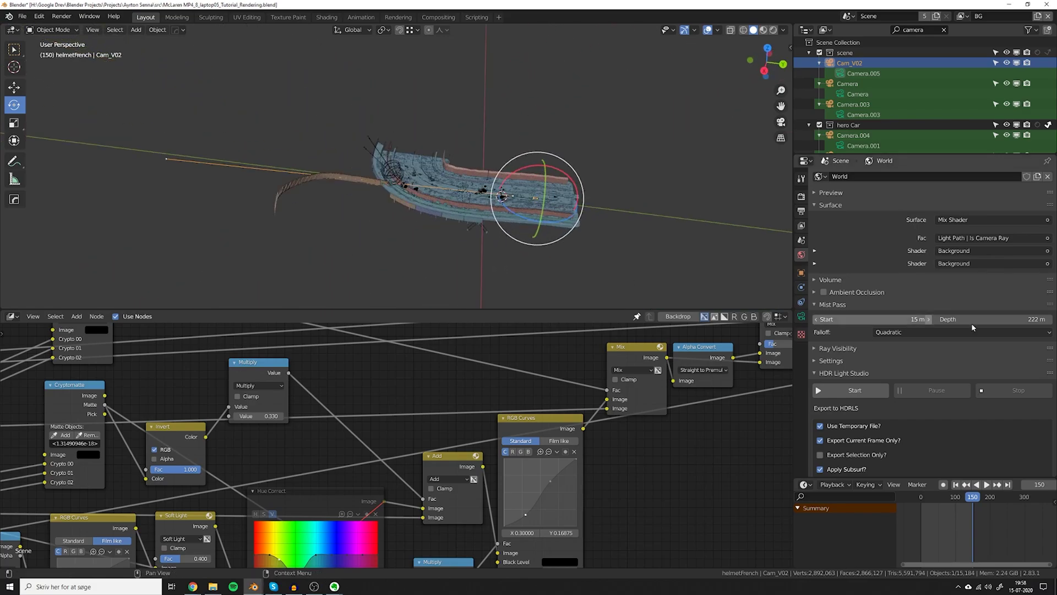
middle_drag(682, 204, 691, 248)
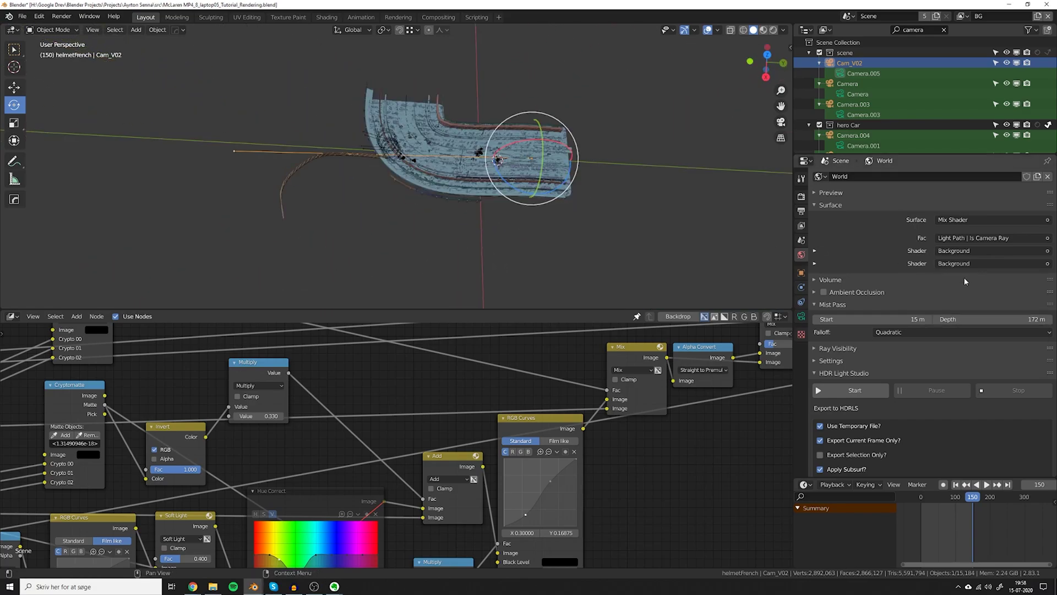
double_click(993, 316)
text(222)
key(Return)
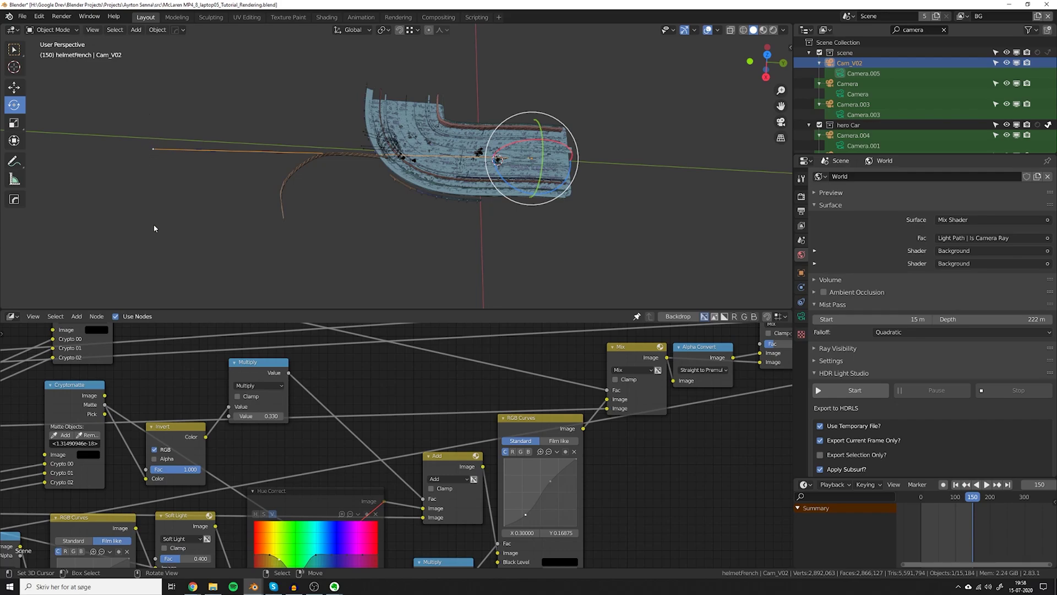
click(287, 178)
key(g)
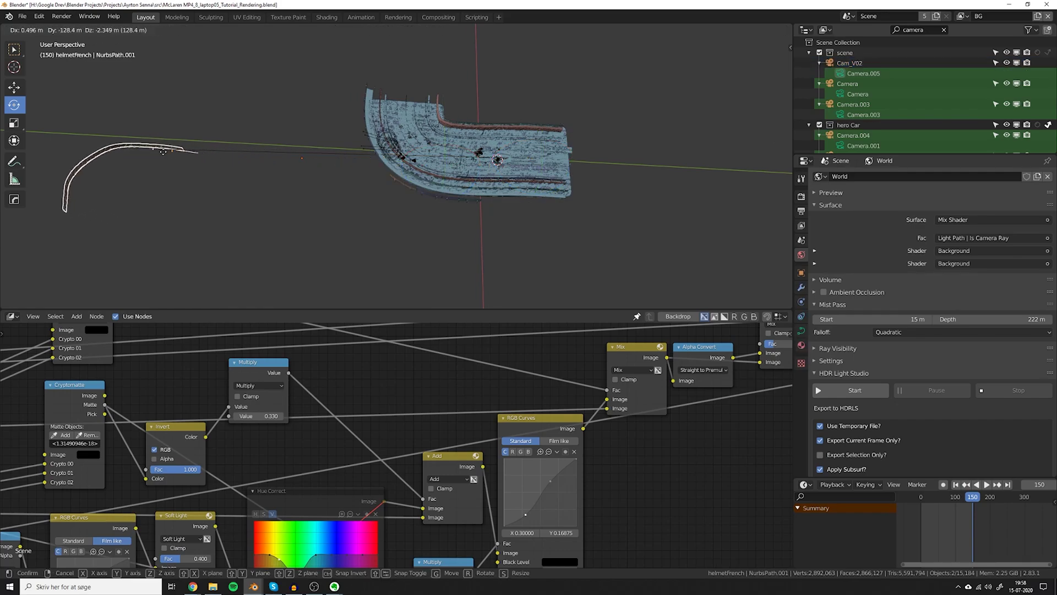
right_click(162, 167)
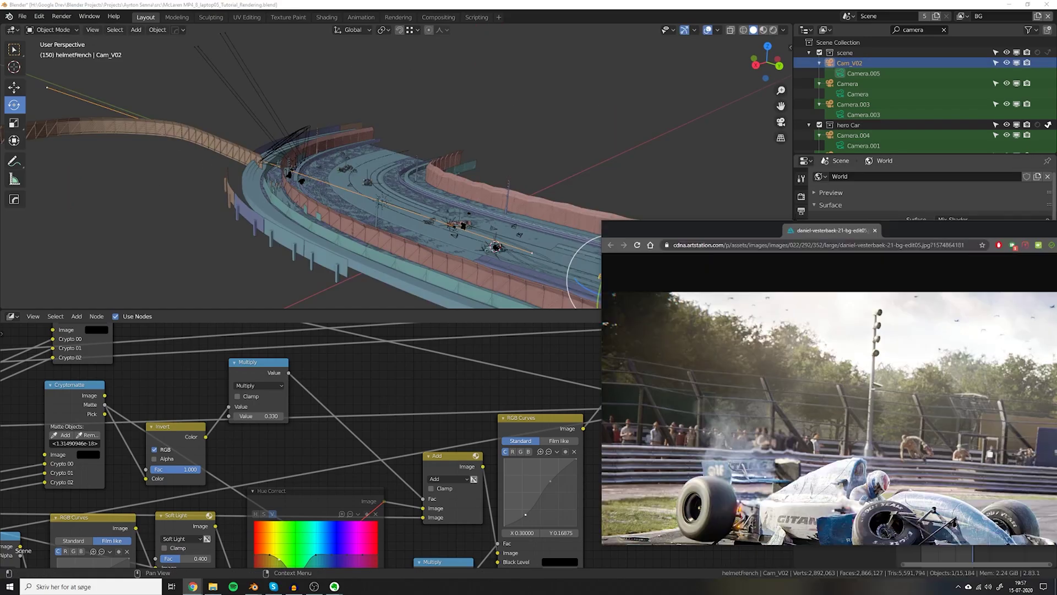
Bring the browser window showing the race crash image over the workspace and enlarge the image to examine the background behind the car.
drag(865, 234, 534, 77)
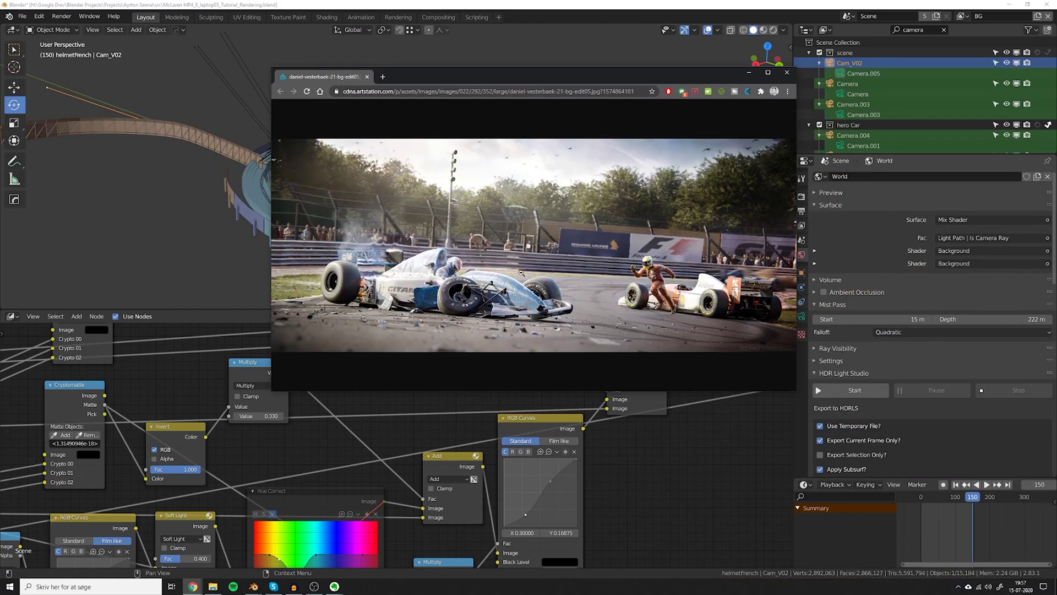
click(493, 206)
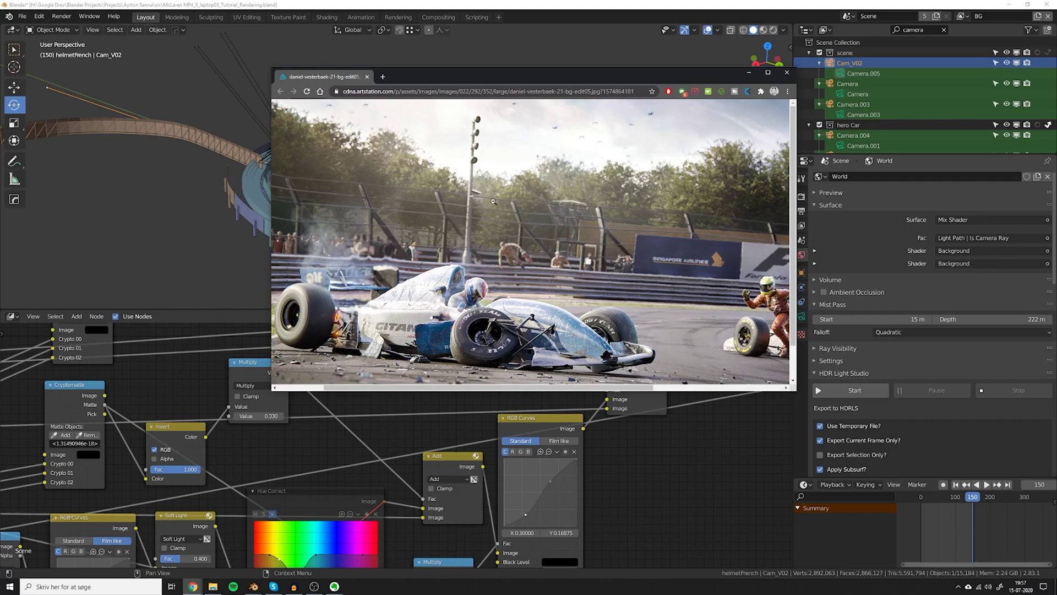
scroll(537, 334, down, 1)
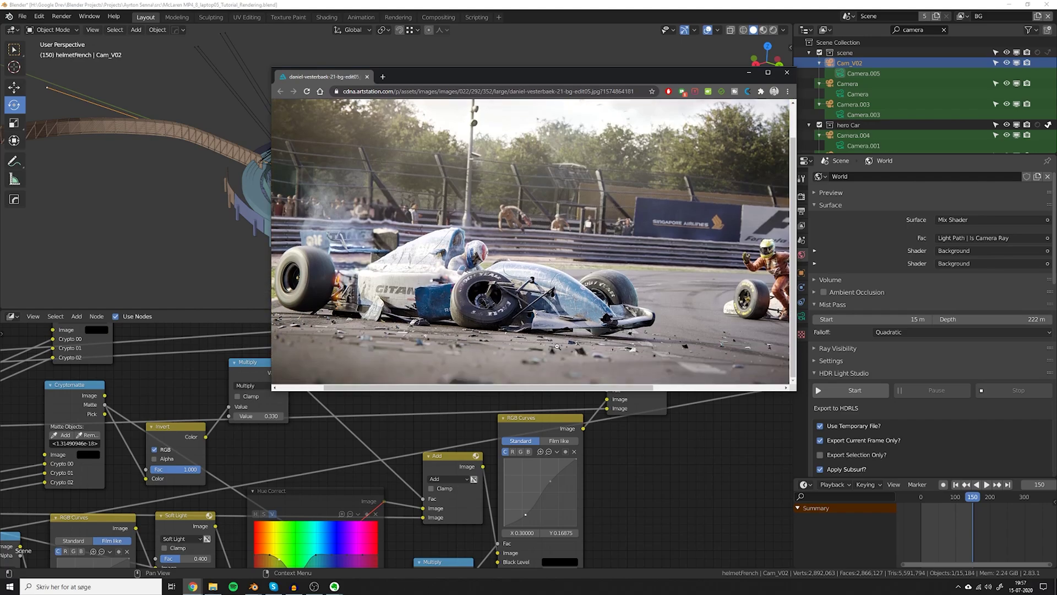
Examine the trees and sky behind the crashed car in the image, and close the browser window.
scroll(593, 275, up, 1)
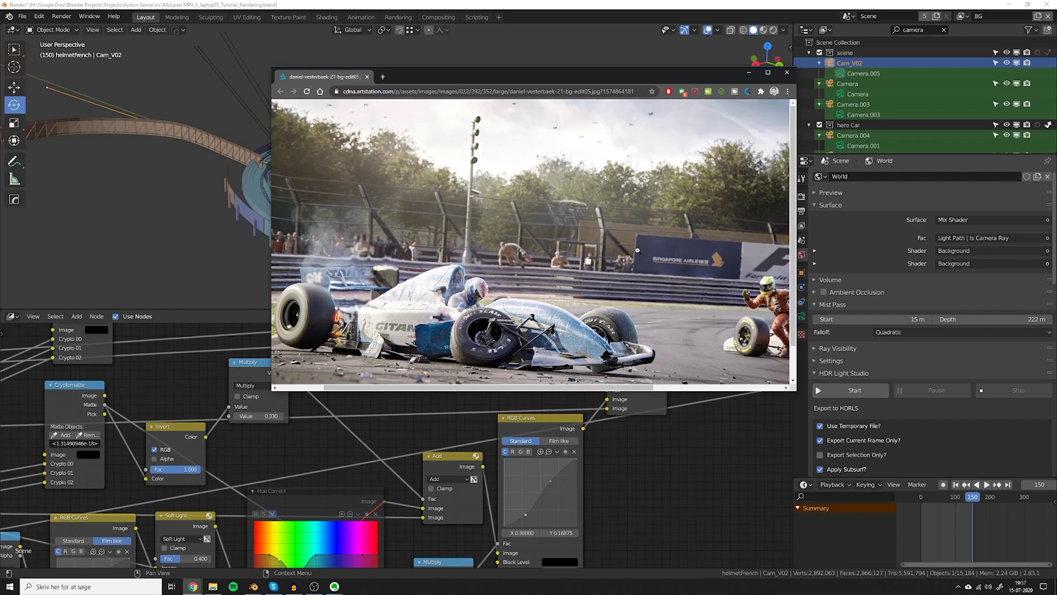
scroll(638, 250, down, 1)
click(787, 72)
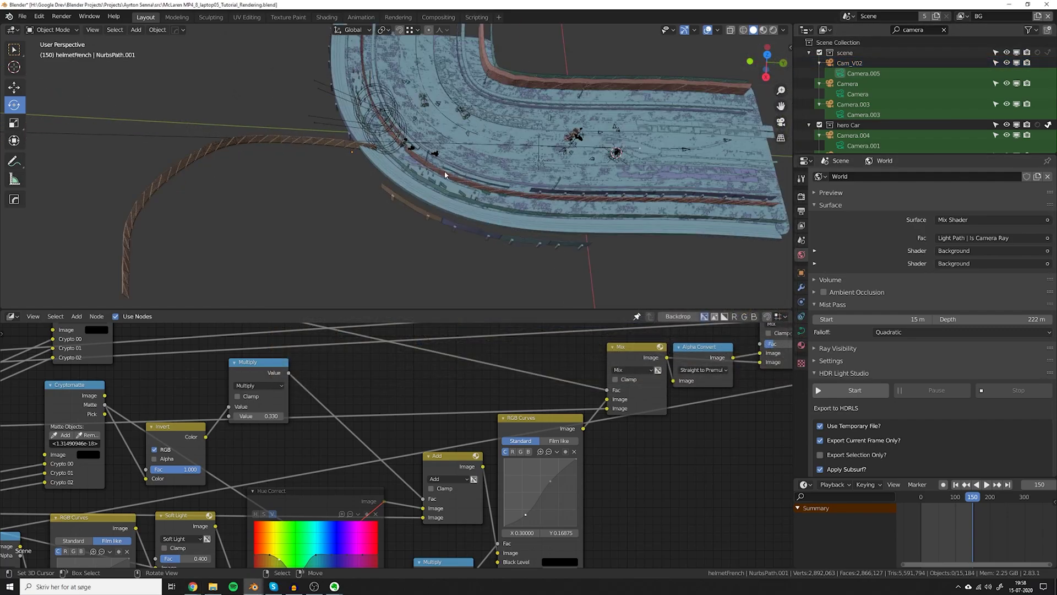
View the scene through the camera, switch to the Main view layer and show its pass settings.
key(KP_0)
click(963, 16)
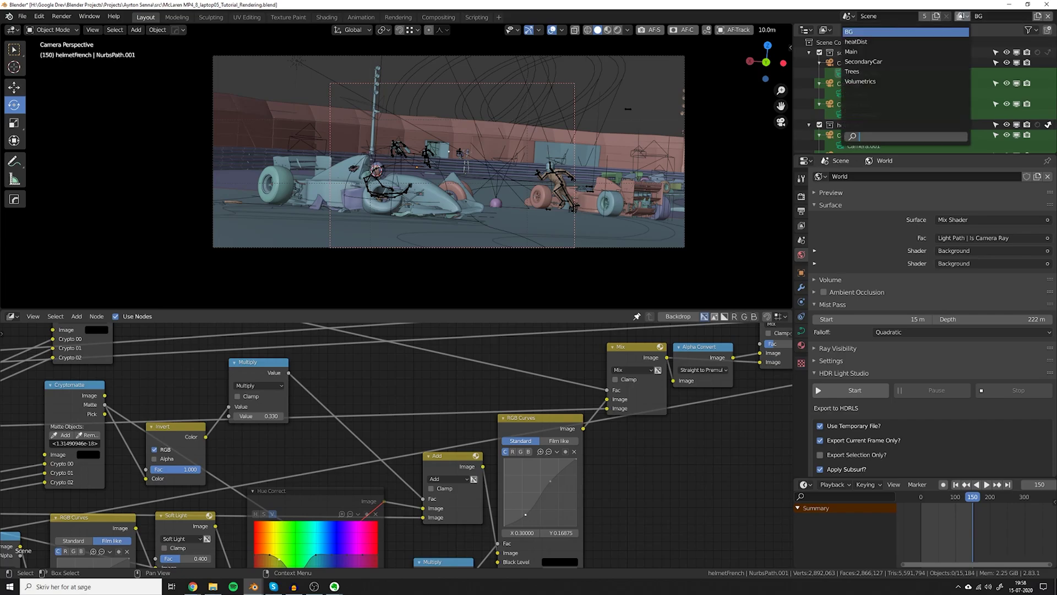
key(Return)
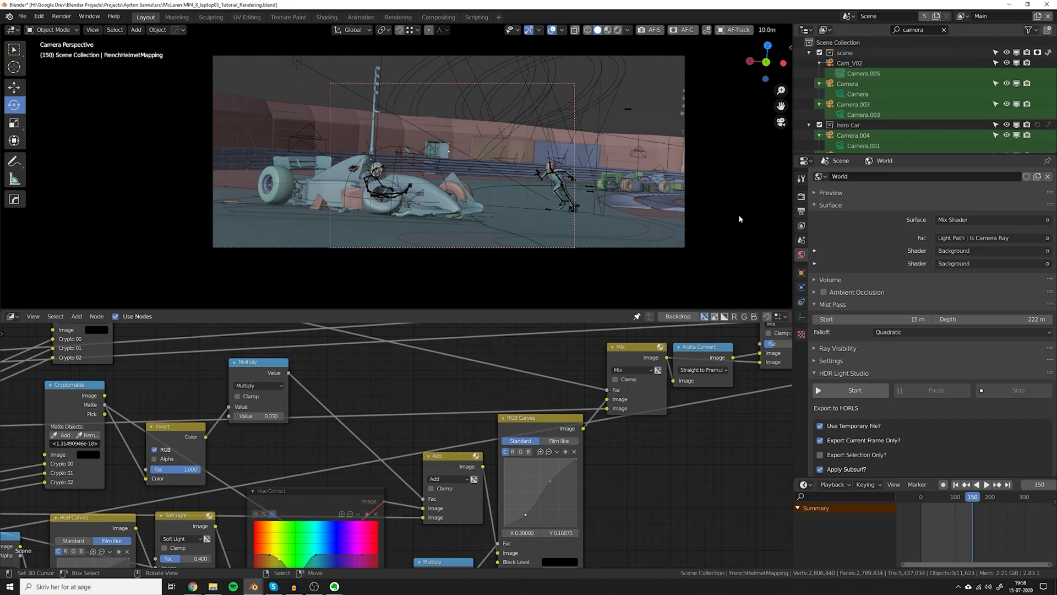
click(801, 225)
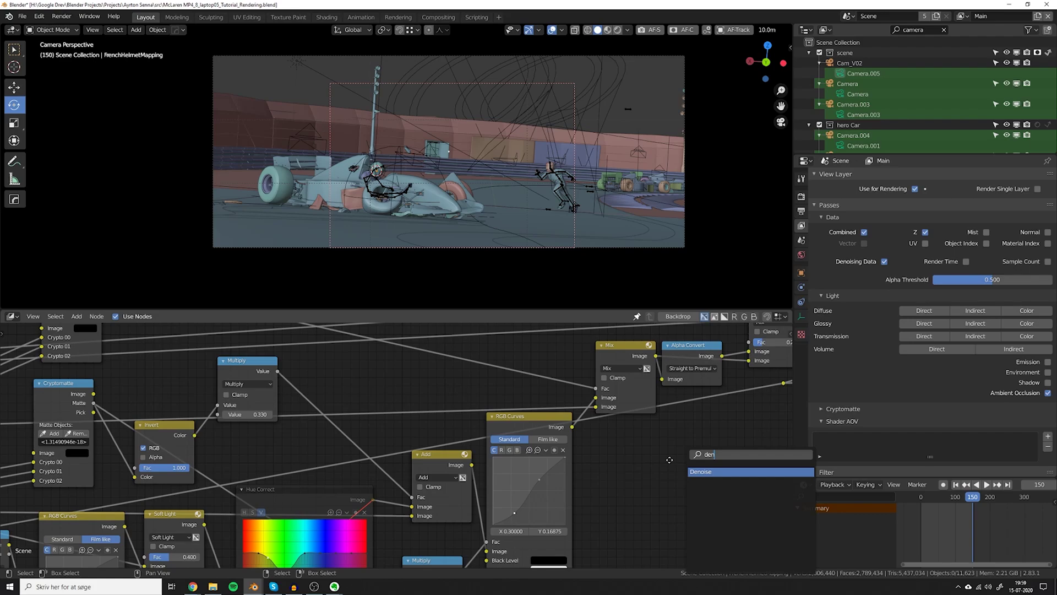
Add a Denoise node and feed it the Noisy Image, Denoising Normal and Denoising Albedo outputs of the Render Layers node.
key(Return)
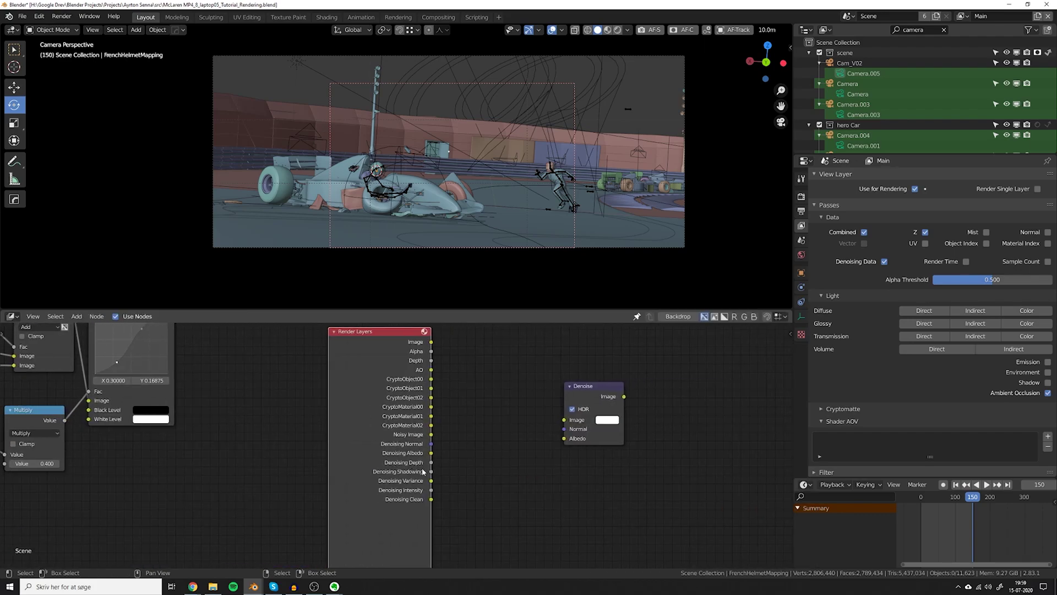
drag(423, 471, 512, 435)
drag(431, 447, 516, 436)
drag(431, 430, 564, 419)
drag(432, 439, 564, 439)
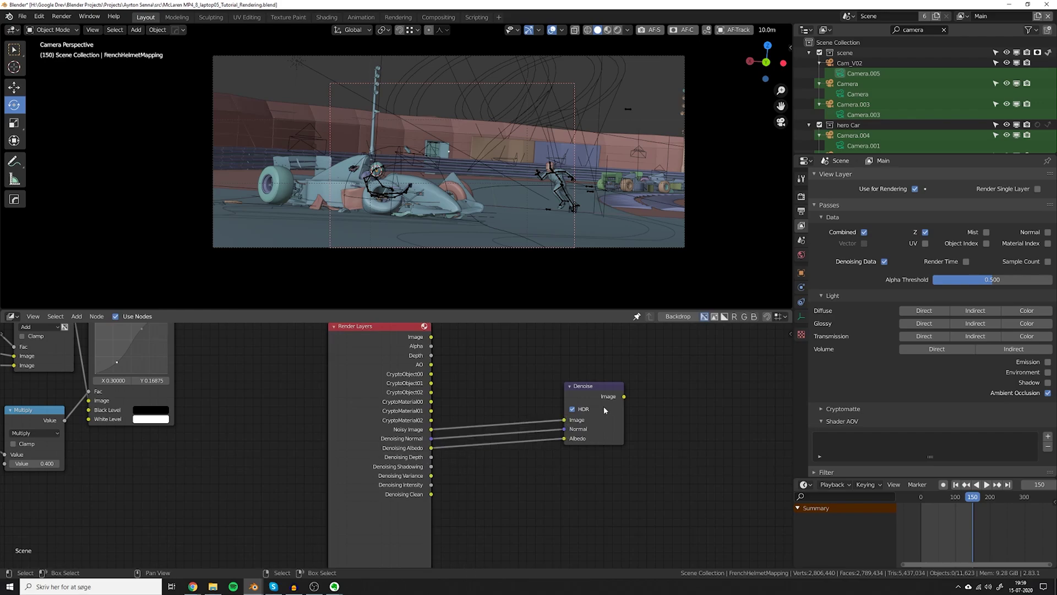
Delete the demonstration Render Layers and Denoise nodes.
key(b)
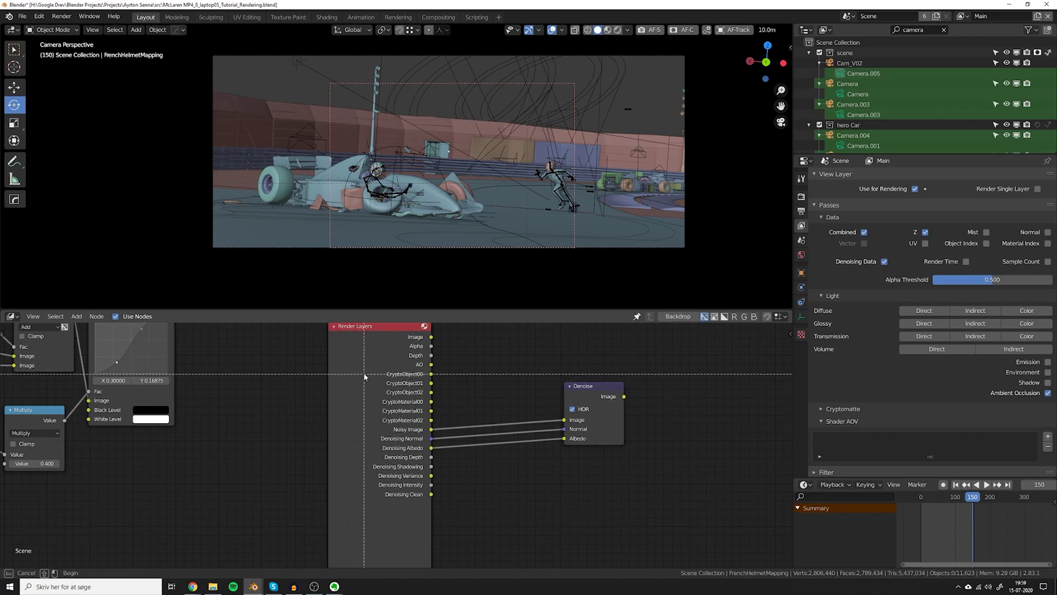
drag(365, 374, 705, 483)
key(x)
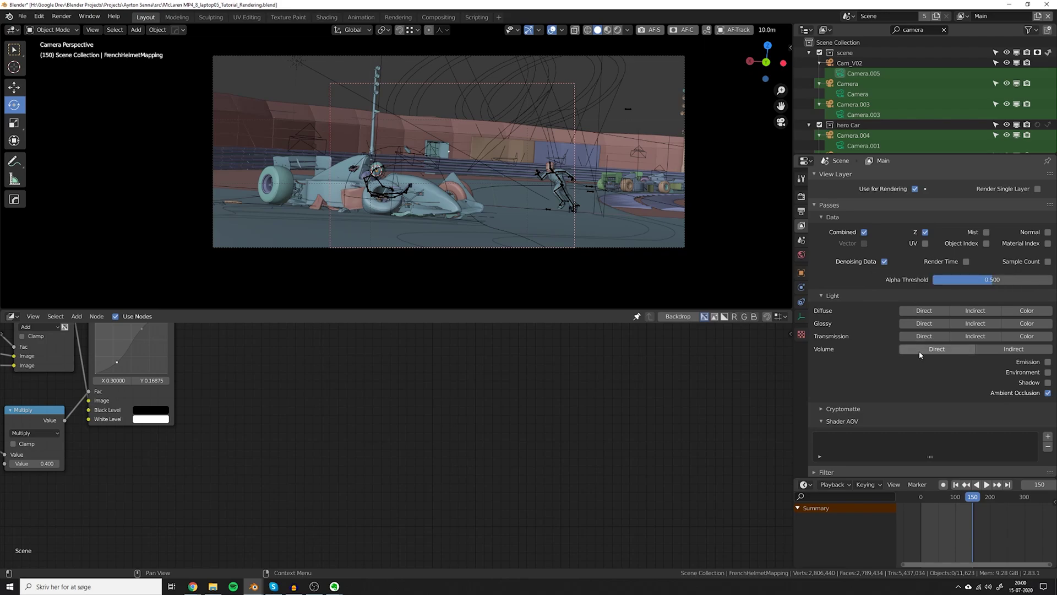
Expand the Cryptomatte pass settings, switch Object and Material off, and enable both again.
middle_drag(920, 353, 921, 264)
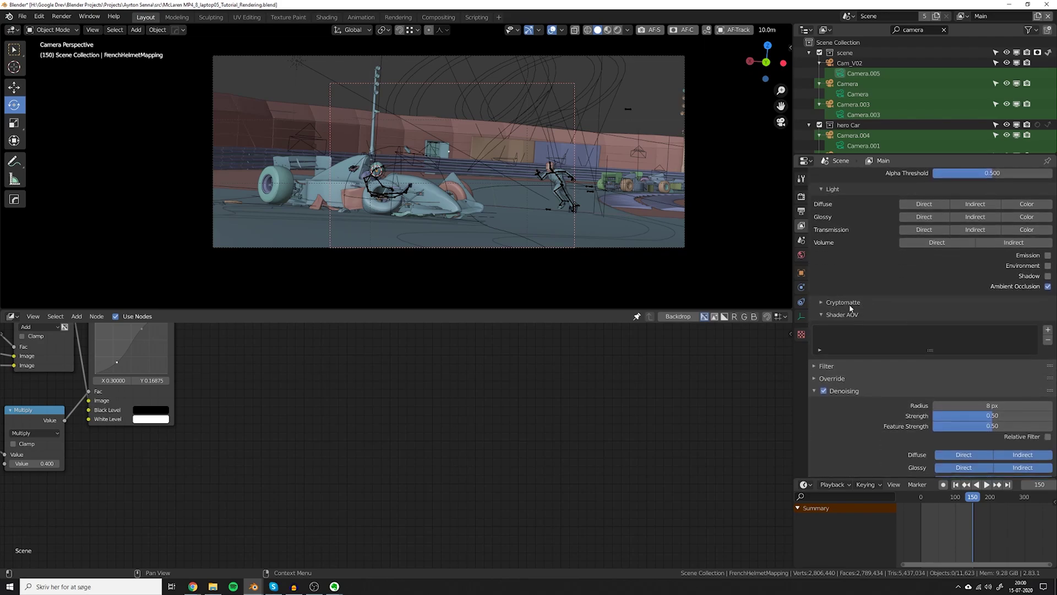
click(851, 305)
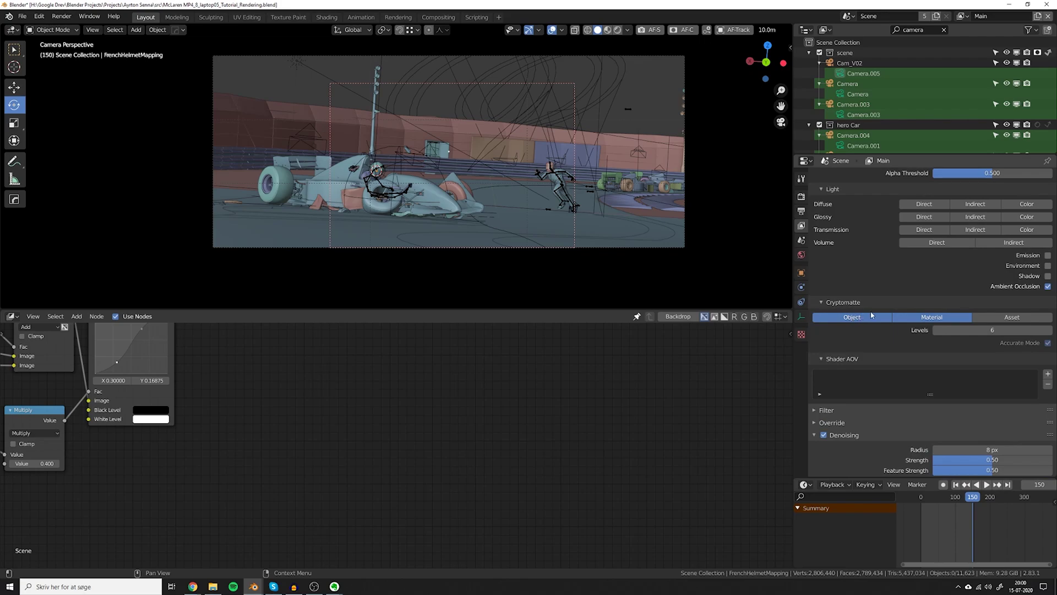
click(854, 317)
click(931, 317)
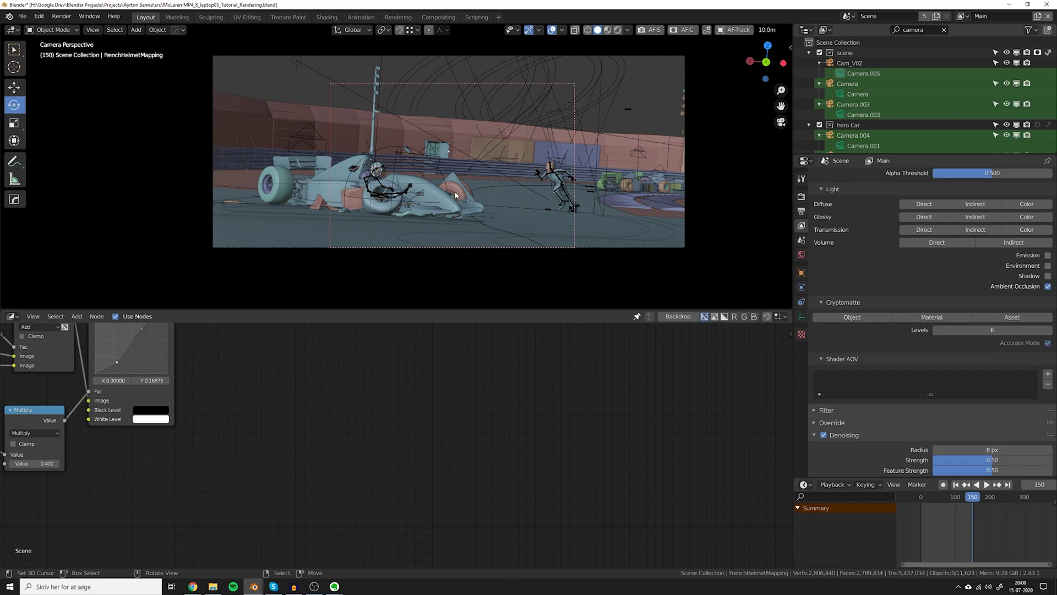
click(856, 320)
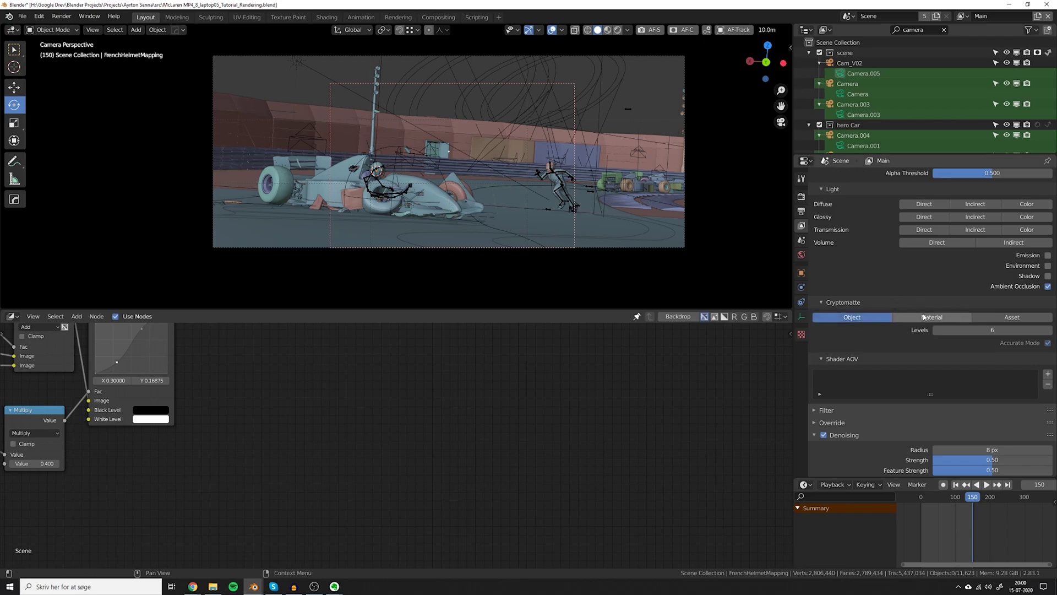
click(922, 319)
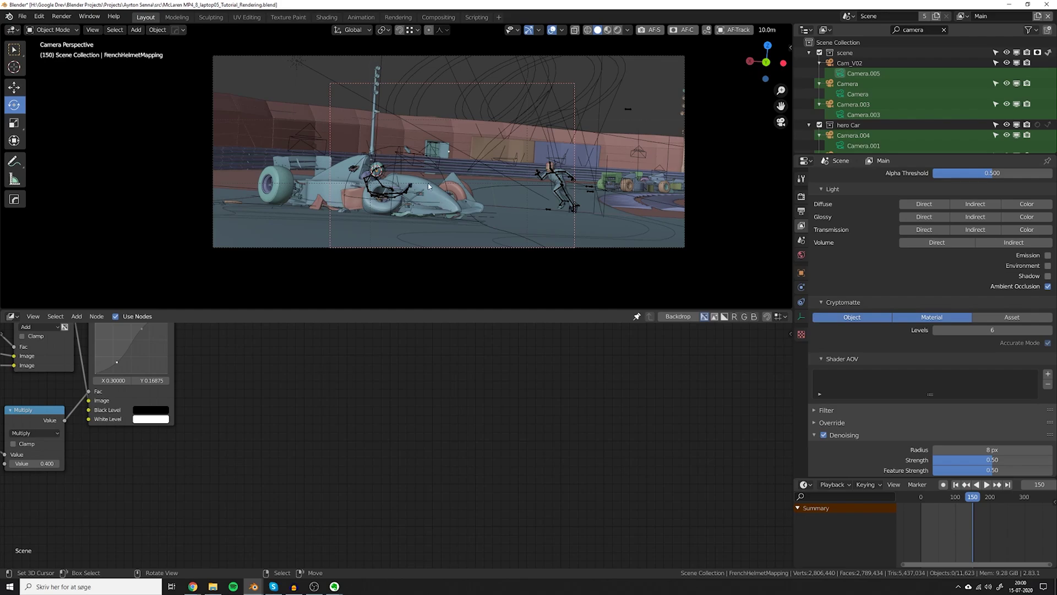
Add a second Cryptomatte node beside the Main image node, and move the existing Cryptomatte node up to make room.
key(Home)
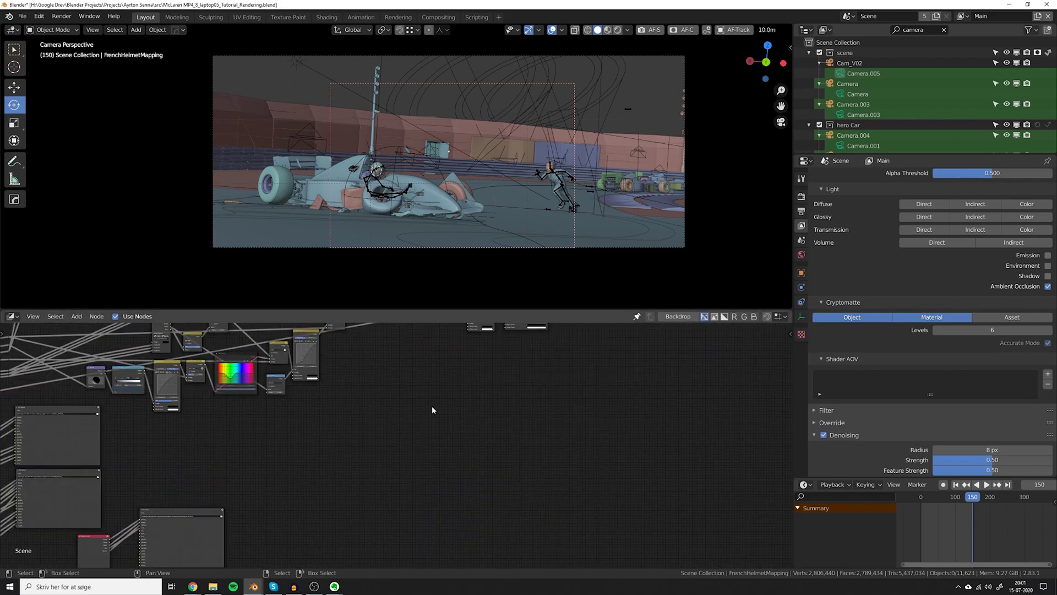
middle_drag(340, 413, 528, 491)
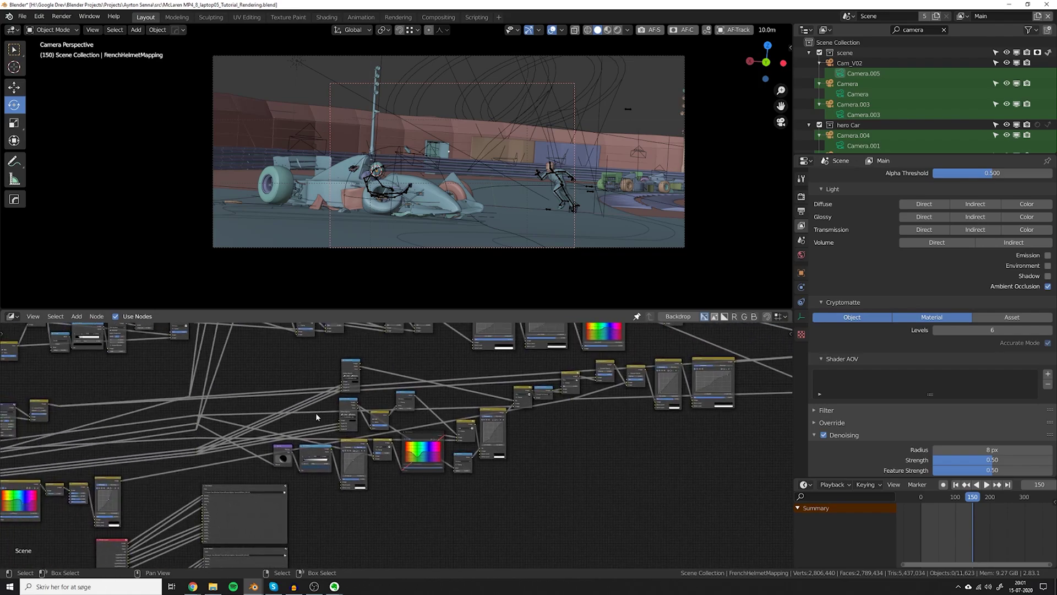
scroll(316, 417, up, 6)
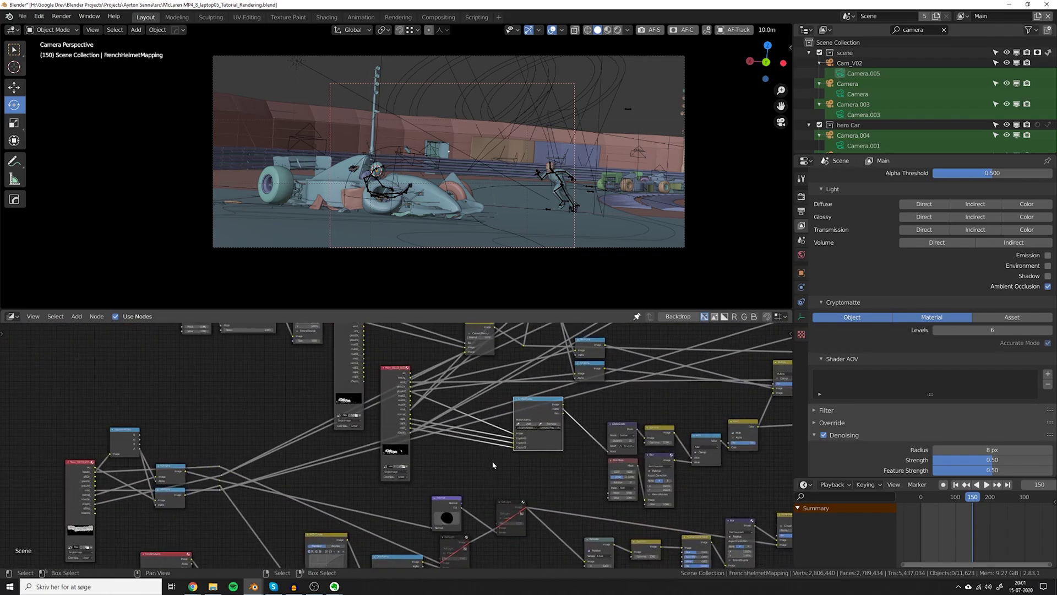
scroll(494, 465, up, 3)
key(shift+a)
click(524, 453)
text(cry)
key(Return)
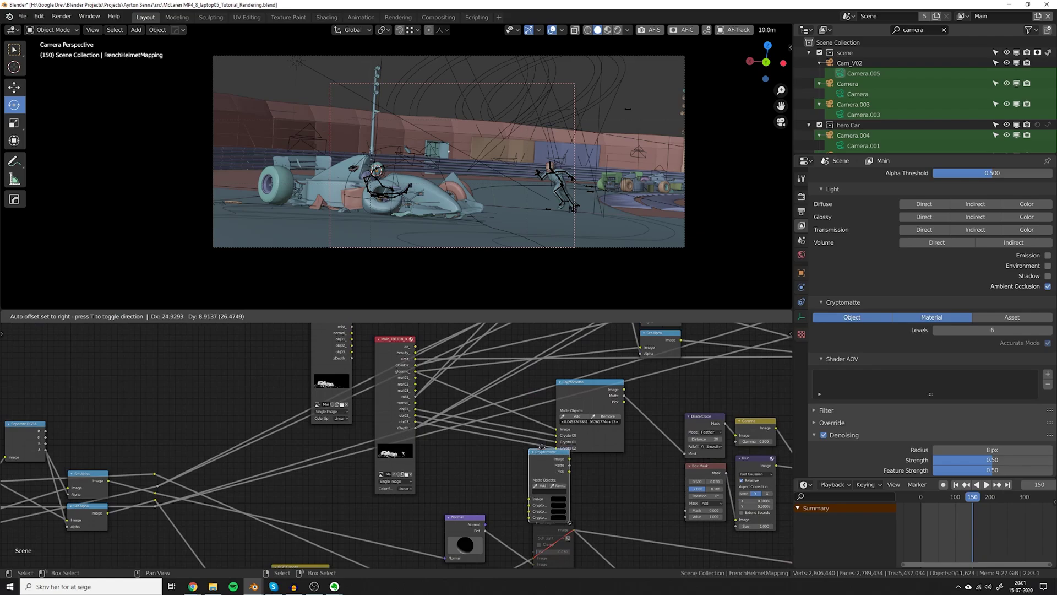
click(601, 436)
scroll(458, 419, up, 2)
middle_drag(416, 414, 362, 433)
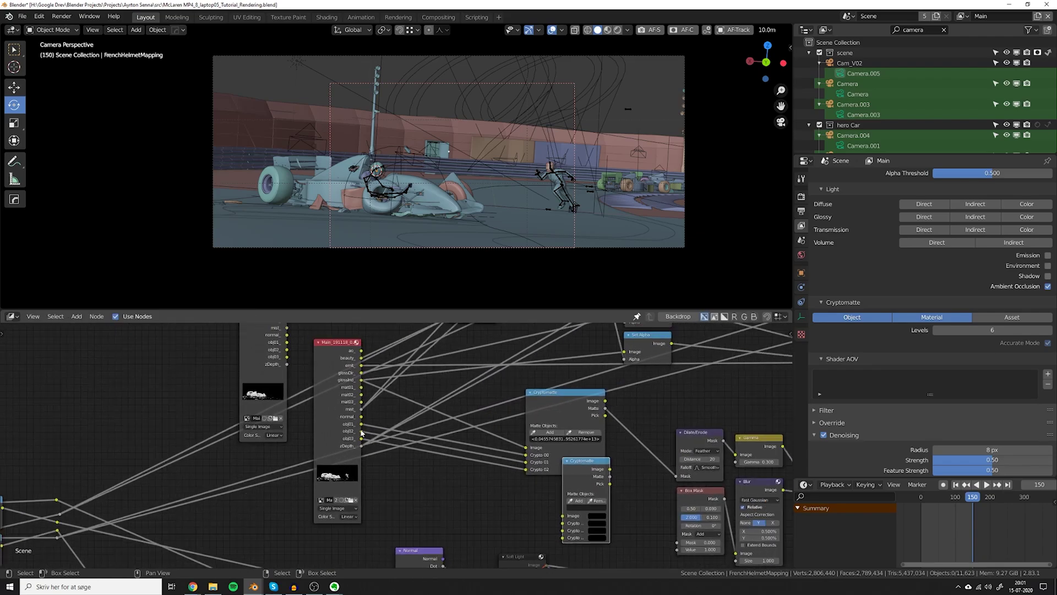
drag(567, 395, 567, 346)
Connect the Main image node's obj01, obj02 and obj03 outputs to Crypto 00, 01 and 02 of the new Cryptomatte node.
click(326, 365)
mouse_move(326, 364)
middle_down()
mouse_move(313, 346)
mouse_move(314, 357)
middle_up()
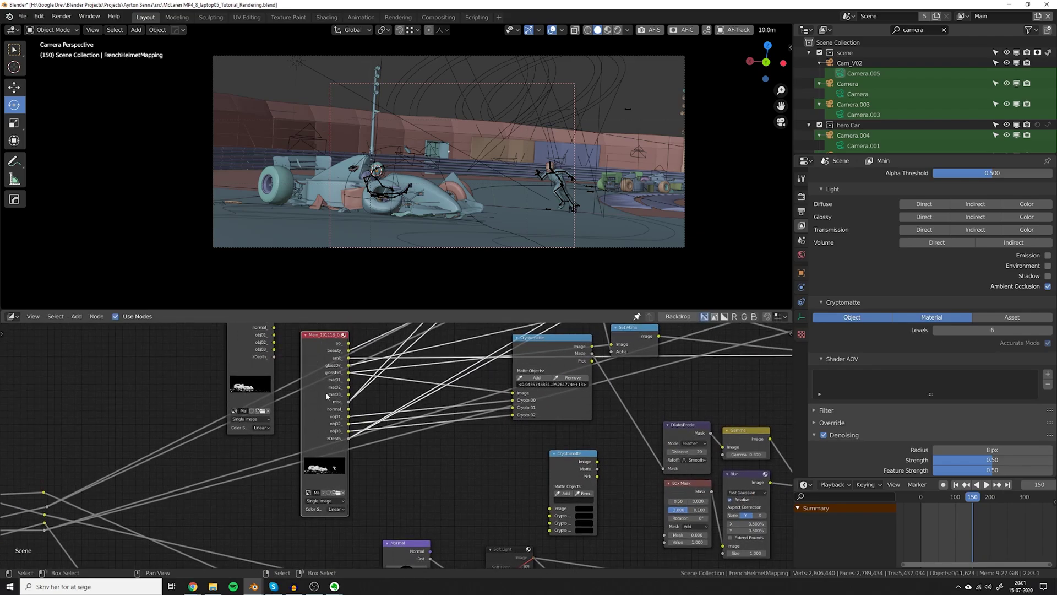
drag(348, 416, 549, 516)
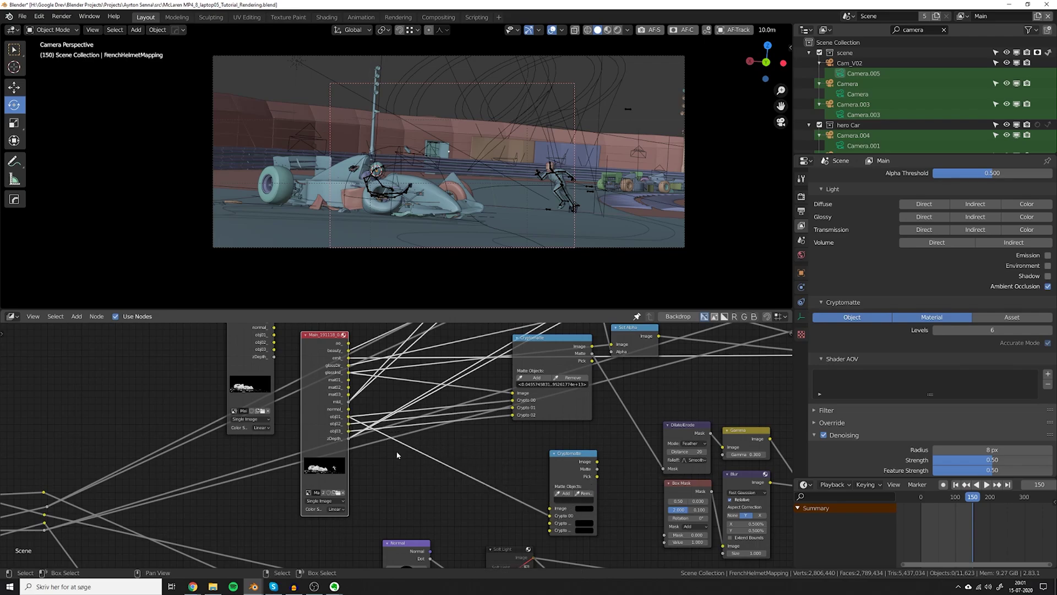
drag(348, 423, 549, 529)
drag(572, 453, 457, 430)
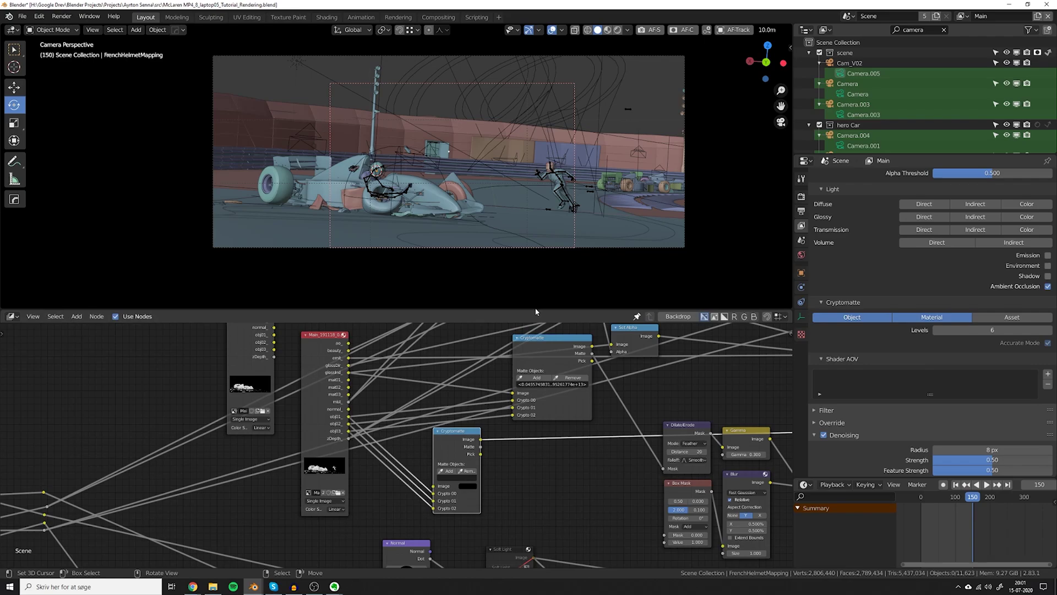
Enlarge the node editor and preview the new Cryptomatte node's Pick output in the backdrop, scaled down to fit.
drag(536, 308, 548, 150)
scroll(465, 355, up, 2)
drag(463, 366, 557, 375)
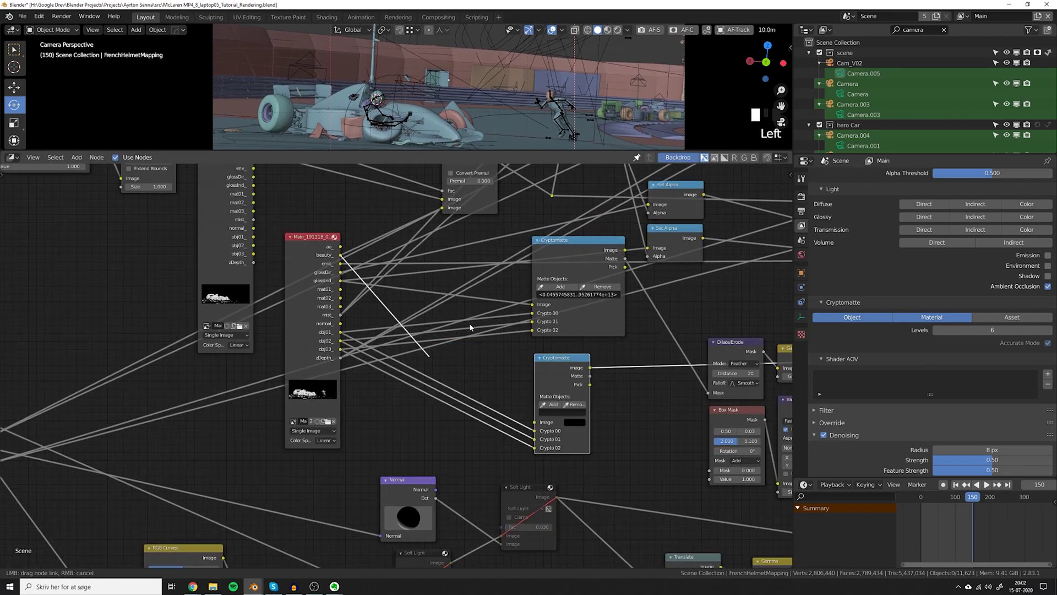
ctrl+shift+click(564, 375)
ctrl+shift+click(564, 375)
alt+middle_drag(419, 408, 379, 363)
key(alt+v)
key(alt+v)
key(alt+v)
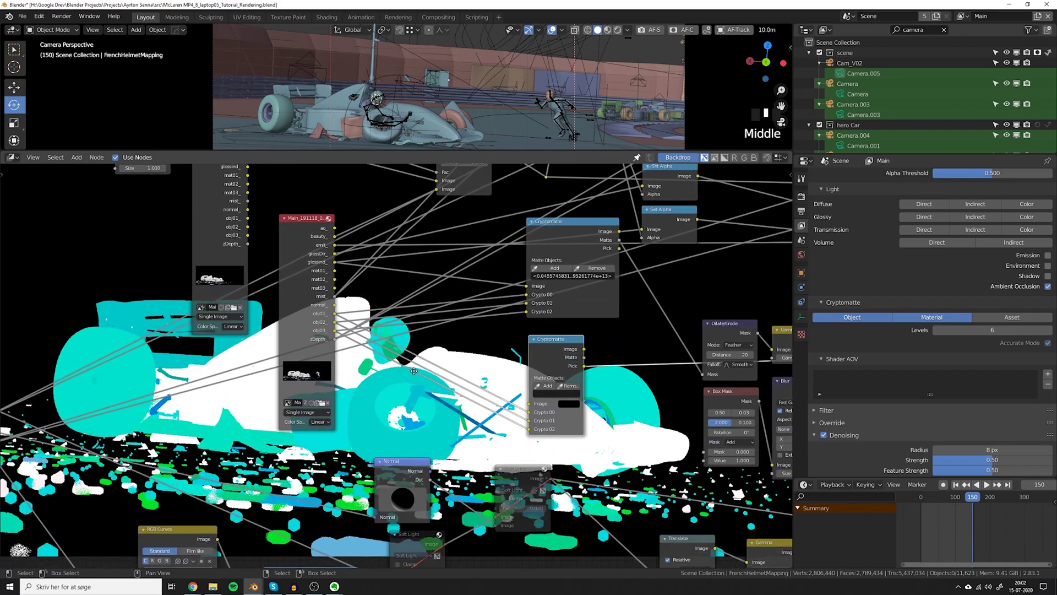
Connect mat01, mat02 and mat03 to the new node's Crypto 00, 01 and 02 inputs, and preview its Pick output.
scroll(378, 363, up, 3)
scroll(308, 275, up, 2)
scroll(292, 248, down, 1)
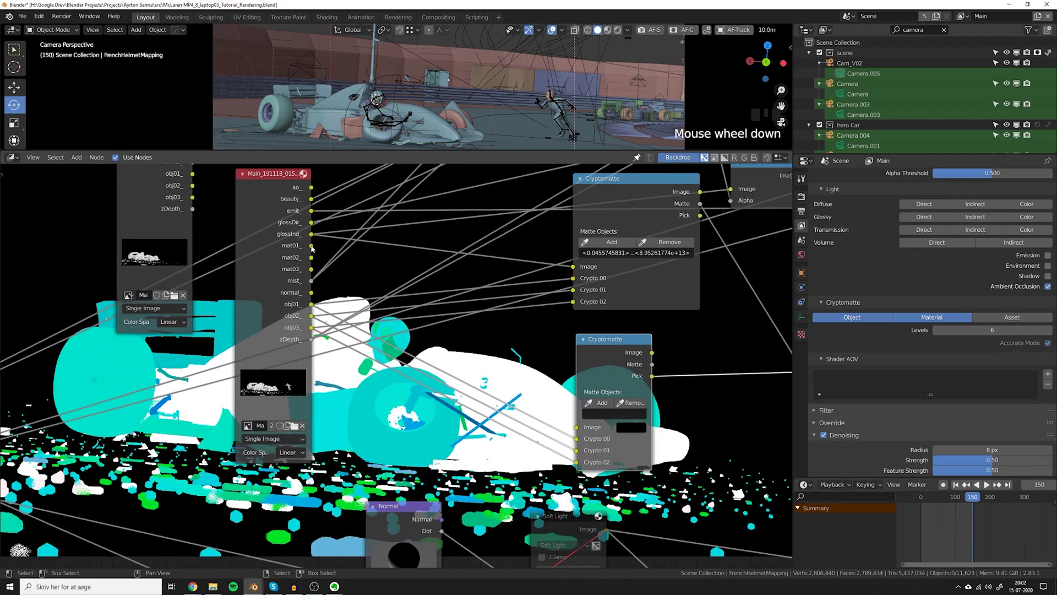
drag(311, 247, 571, 439)
drag(312, 257, 576, 450)
drag(311, 269, 576, 462)
ctrl+shift+click(606, 445)
ctrl+shift+click(605, 445)
ctrl+shift+click(606, 444)
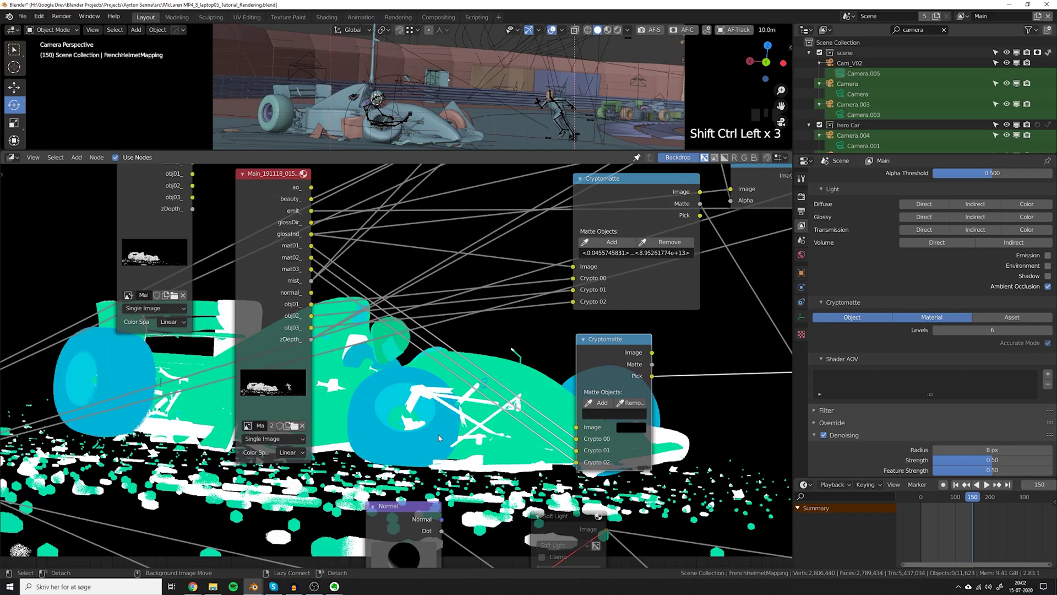
alt+middle_drag(428, 451, 541, 463)
alt+middle_drag(446, 412, 338, 422)
Add the driver's helmet material to the new Cryptomatte node's matte objects and preview the Matte output.
click(600, 403)
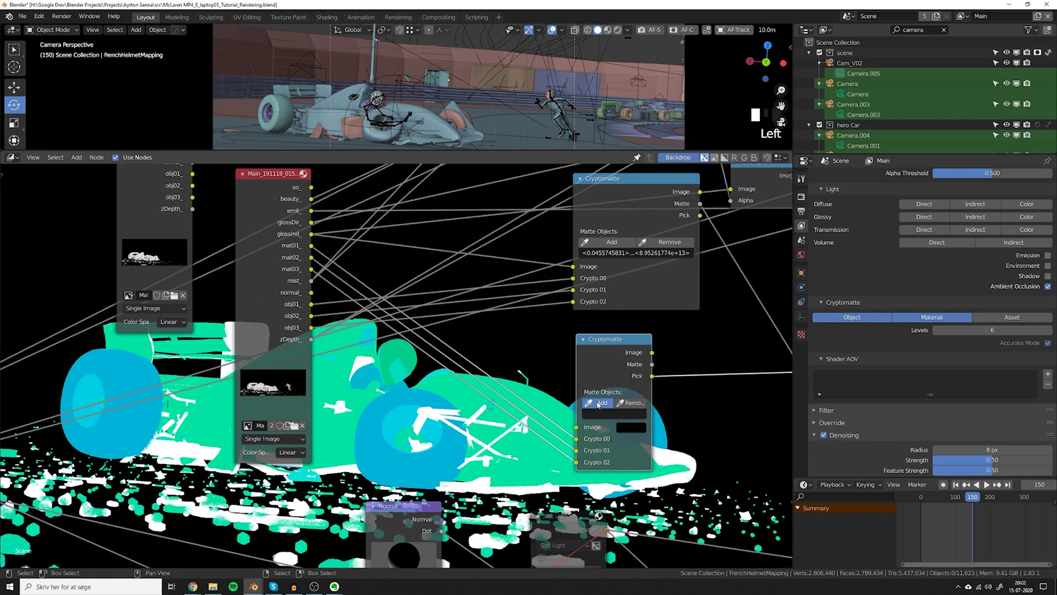
click(413, 349)
ctrl+shift+scroll(460, 344, up, 3)
ctrl+shift+click(461, 346)
ctrl+shift+click(462, 347)
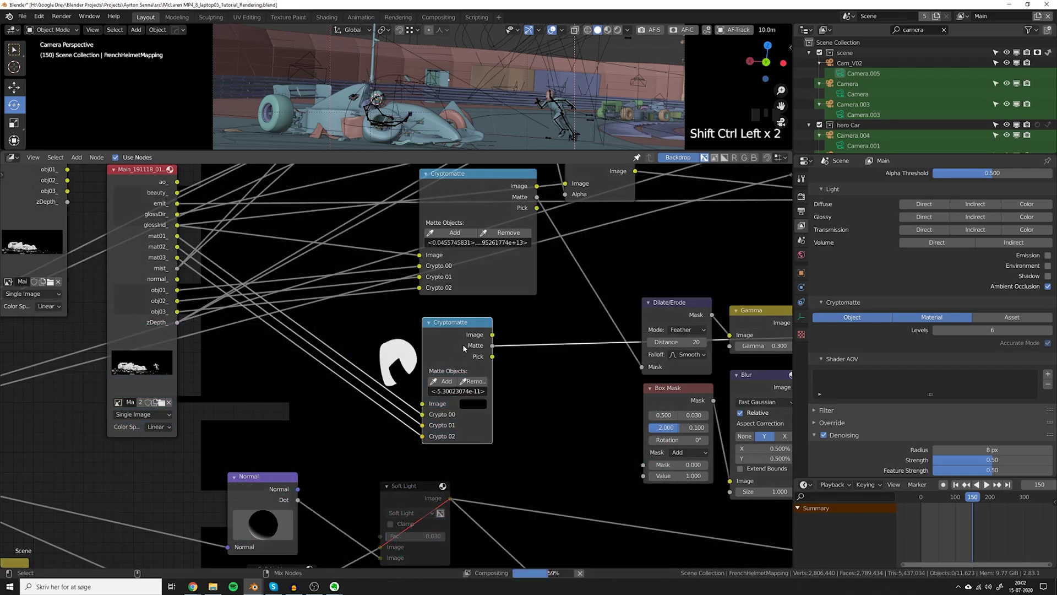
middle_drag(382, 359, 408, 353)
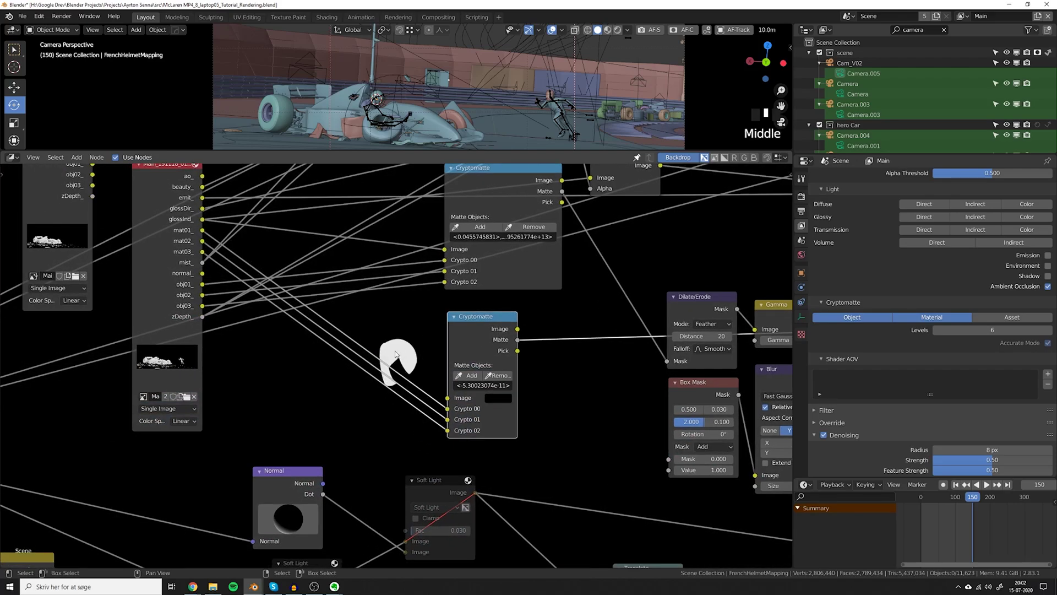
Return to the Pick preview, sample the tyre and helmet materials into the matte objects, and display the combined Matte output.
ctrl+shift+click(483, 348)
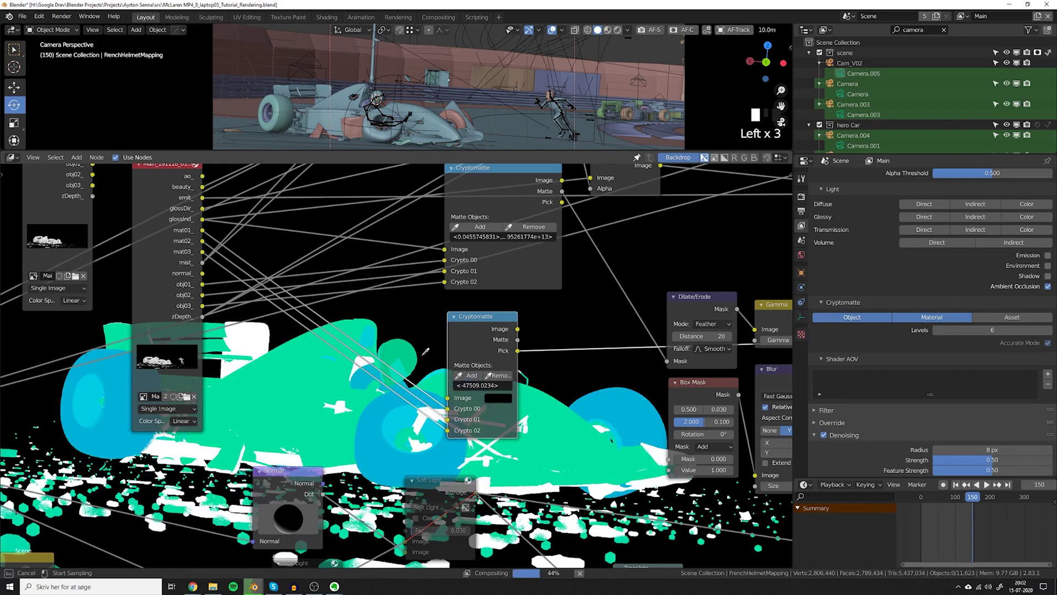
ctrl+shift+click(499, 340)
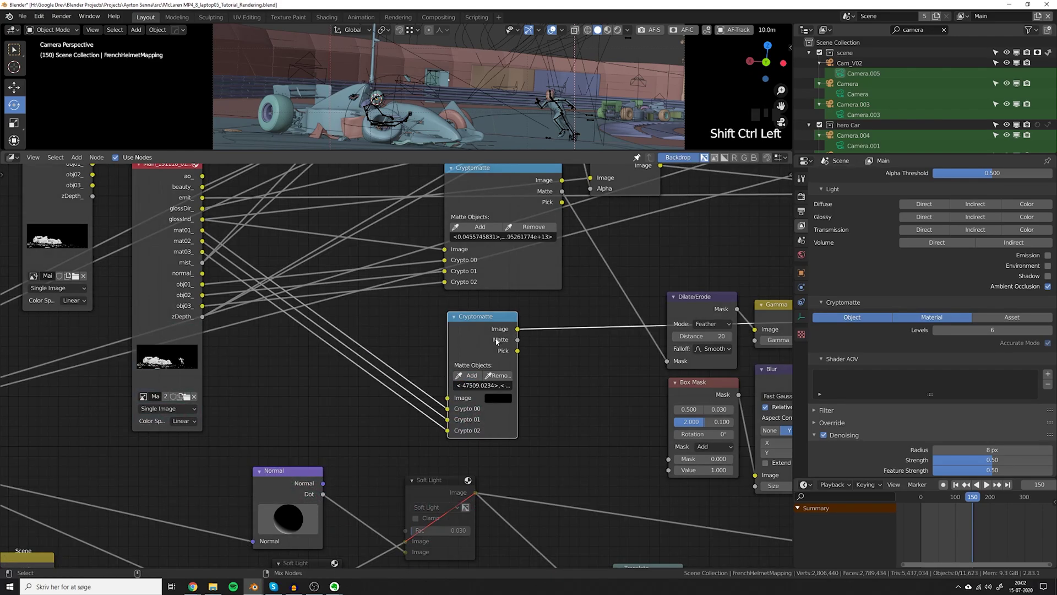
ctrl+shift+click(496, 341)
alt+middle_drag(385, 408, 479, 336)
drag(479, 334, 473, 330)
scroll(474, 329, down, 6)
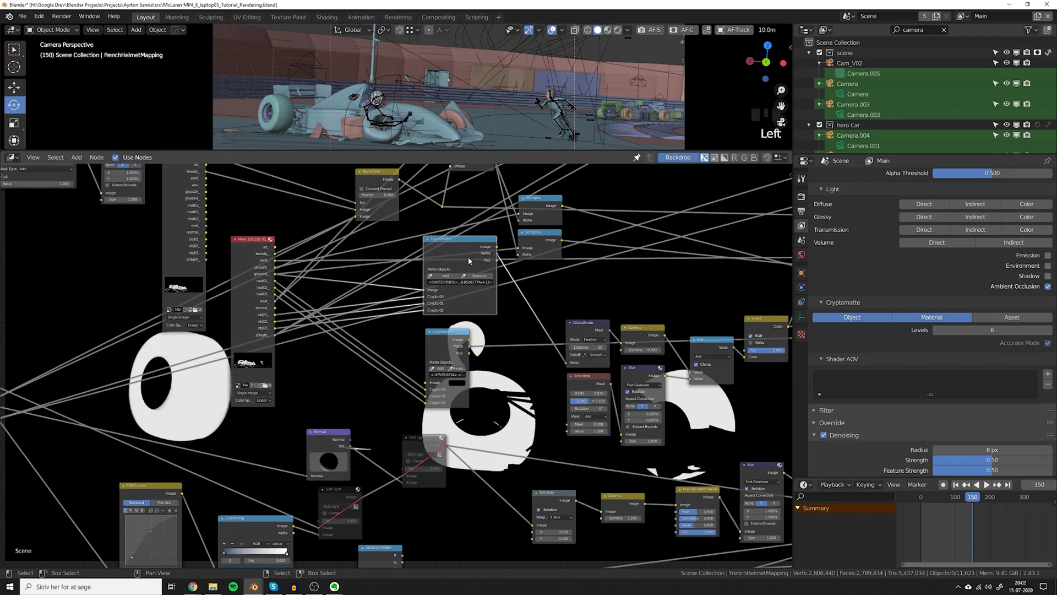
middle_drag(486, 366, 474, 380)
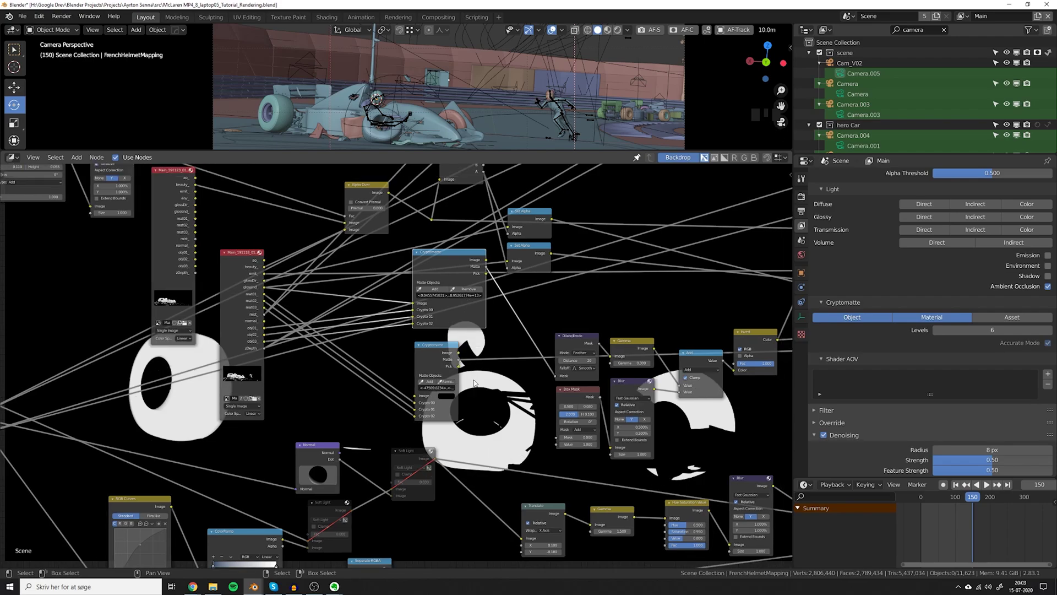
scroll(474, 380, up, 1)
Enable the Emission light pass for the Main view layer.
middle_drag(909, 240, 930, 338)
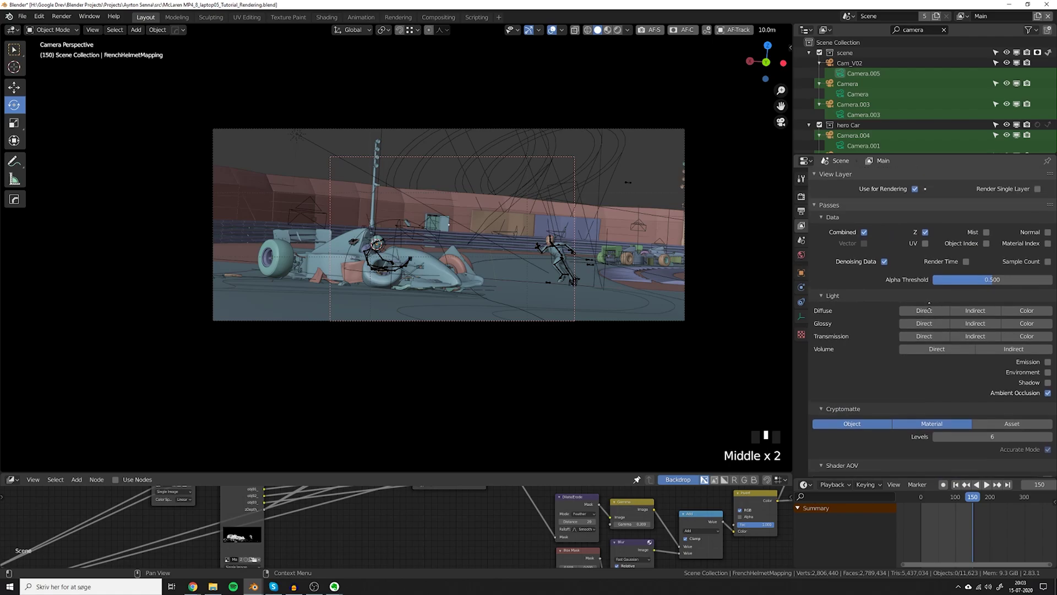
click(1033, 364)
scroll(490, 221, up, 4)
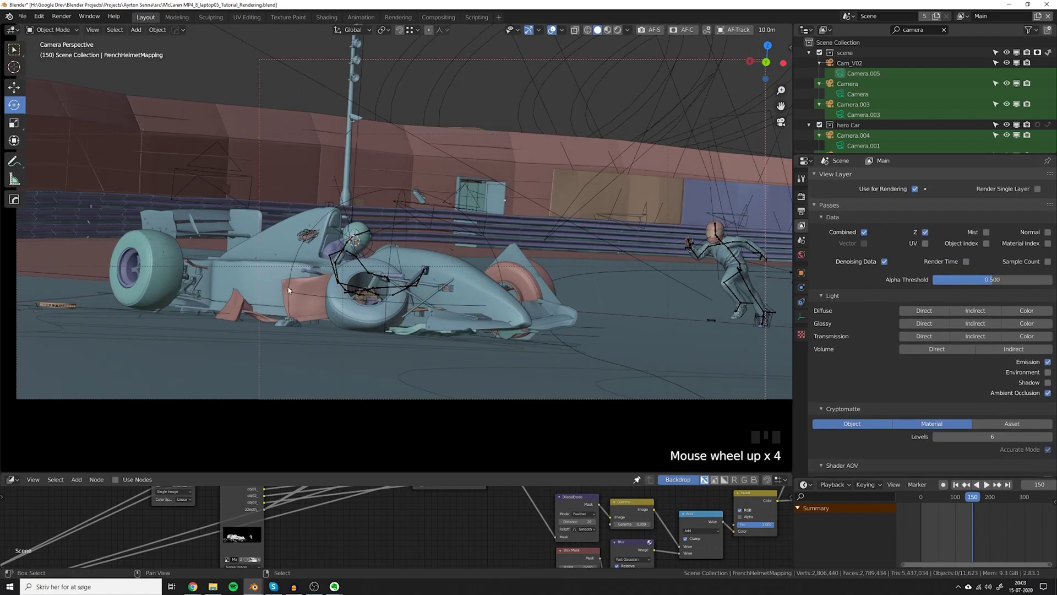
Set a render region beside the rear tyre and preview the Emission render pass there in rendered viewport shading.
key(ctrl+b)
drag(264, 251, 365, 319)
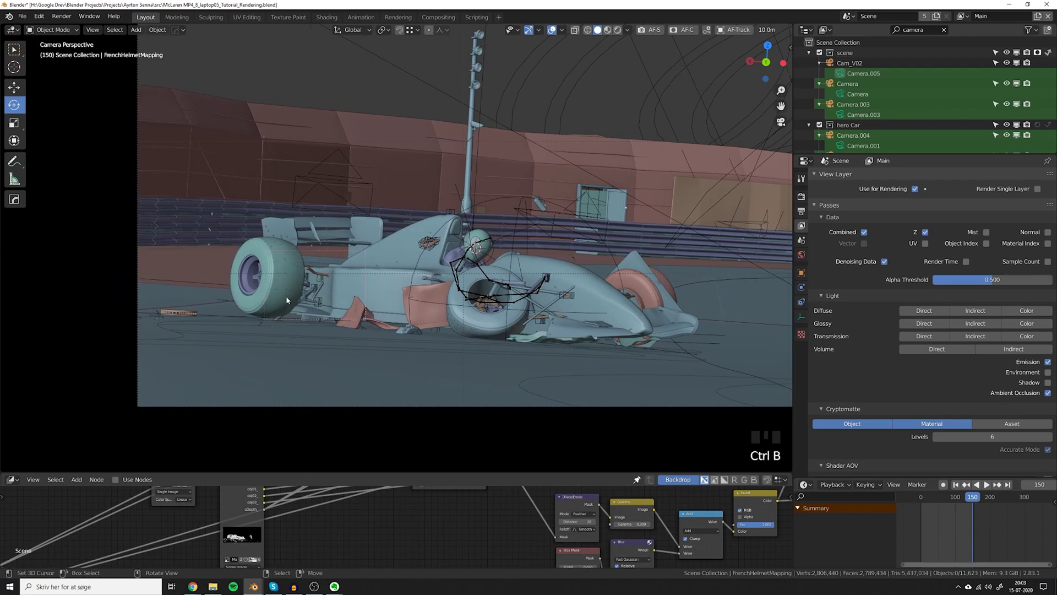
click(617, 30)
click(614, 29)
click(612, 120)
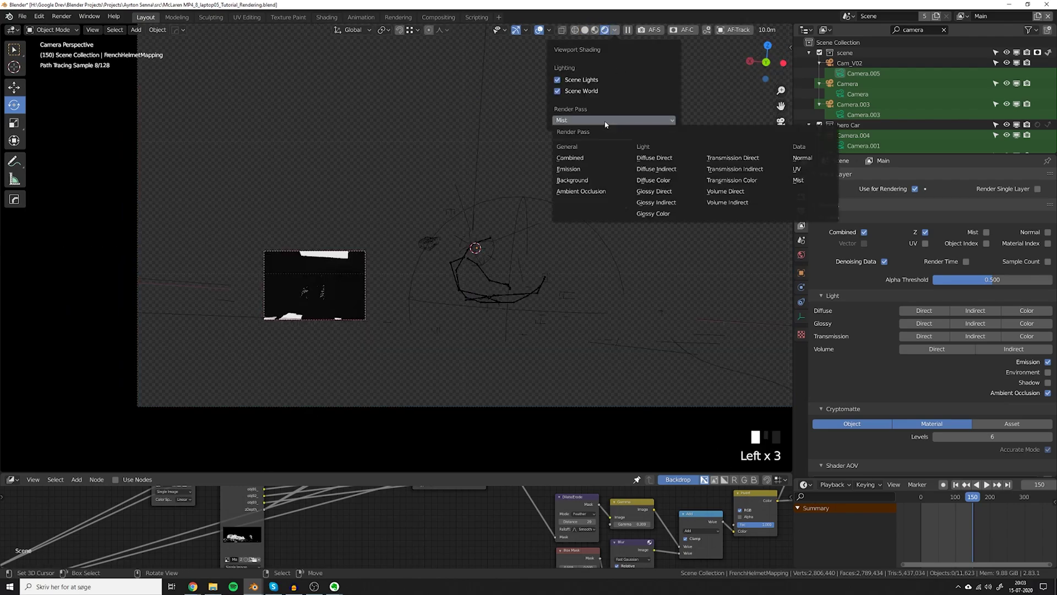
click(568, 169)
scroll(325, 305, up, 4)
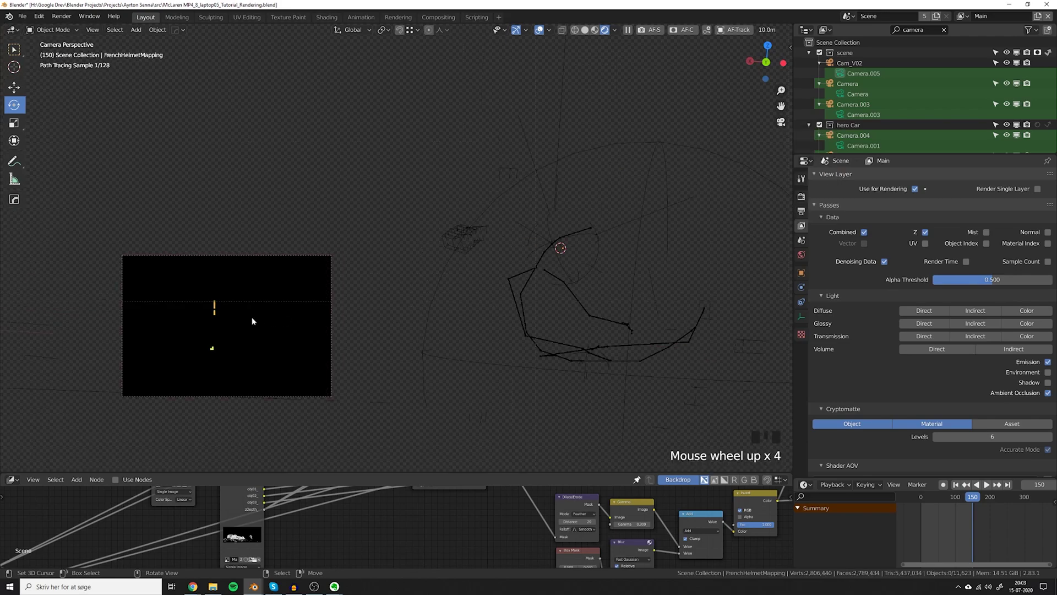
shift+middle_drag(253, 316, 374, 324)
scroll(226, 323, up, 2)
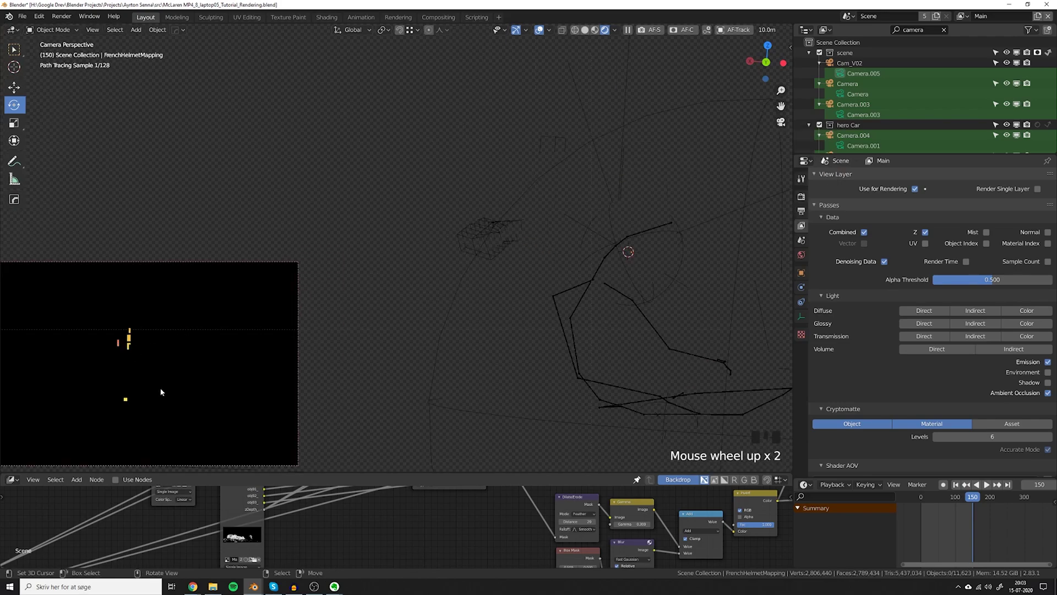
scroll(213, 312, down, 2)
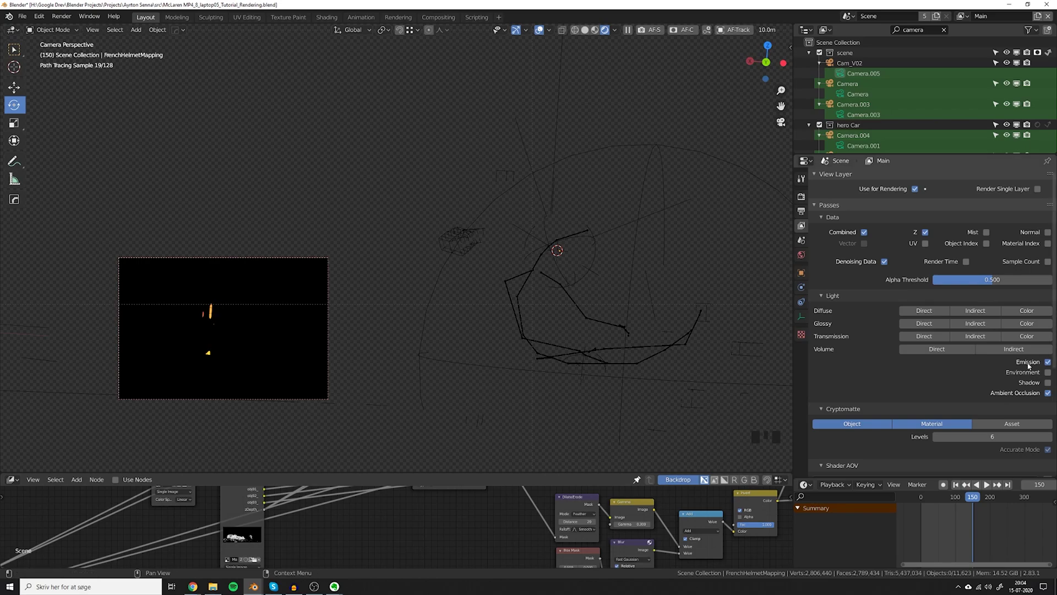
Enable the Environment light pass for the view layer and preview the Background render pass in the viewport.
scroll(264, 518, down, 2)
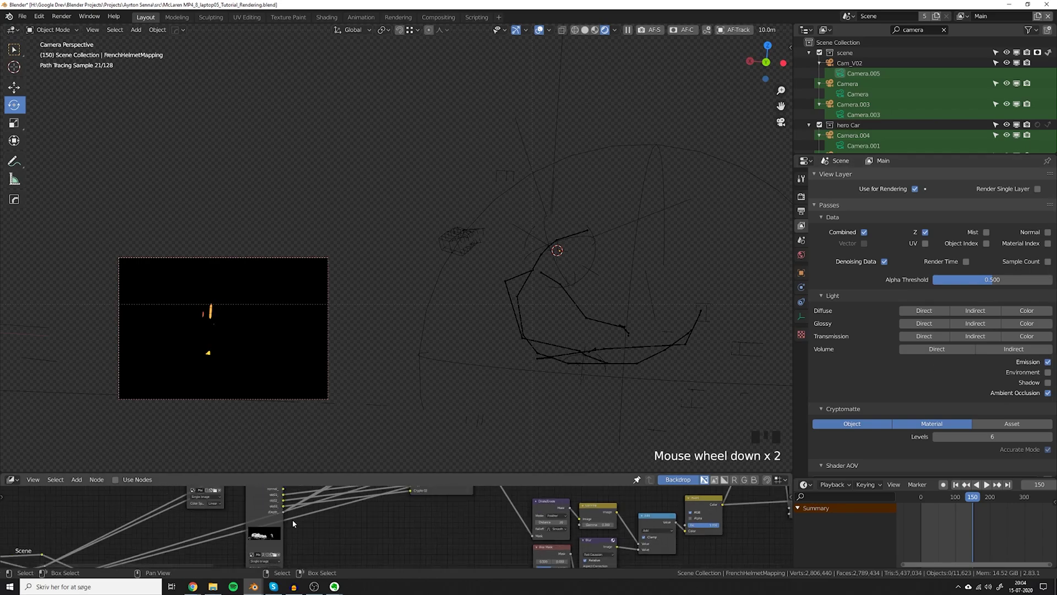
middle_drag(264, 517, 316, 512)
scroll(315, 512, up, 2)
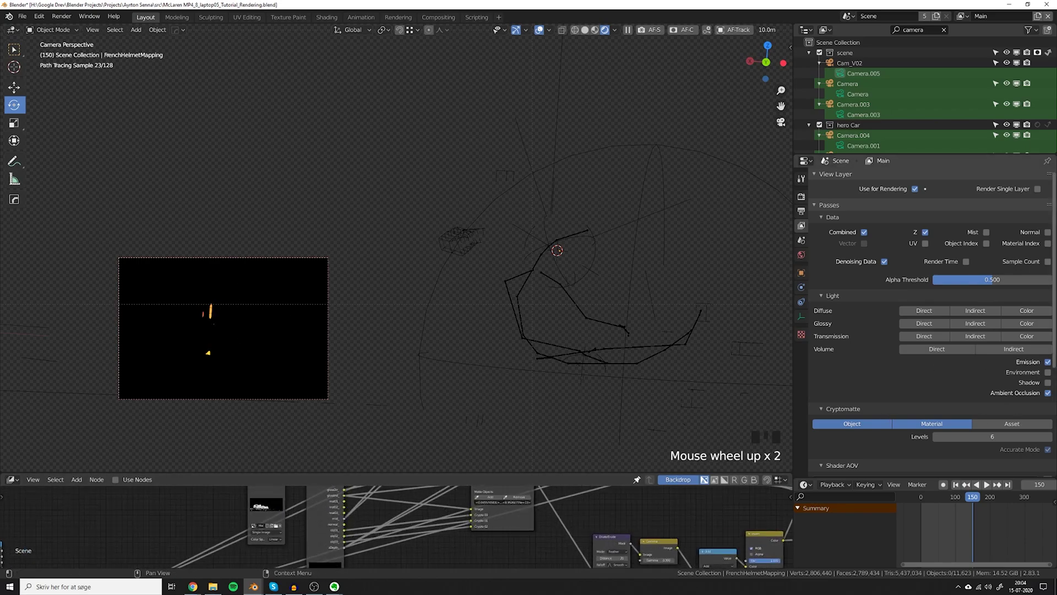
click(1026, 376)
scroll(353, 209, down, 7)
click(615, 30)
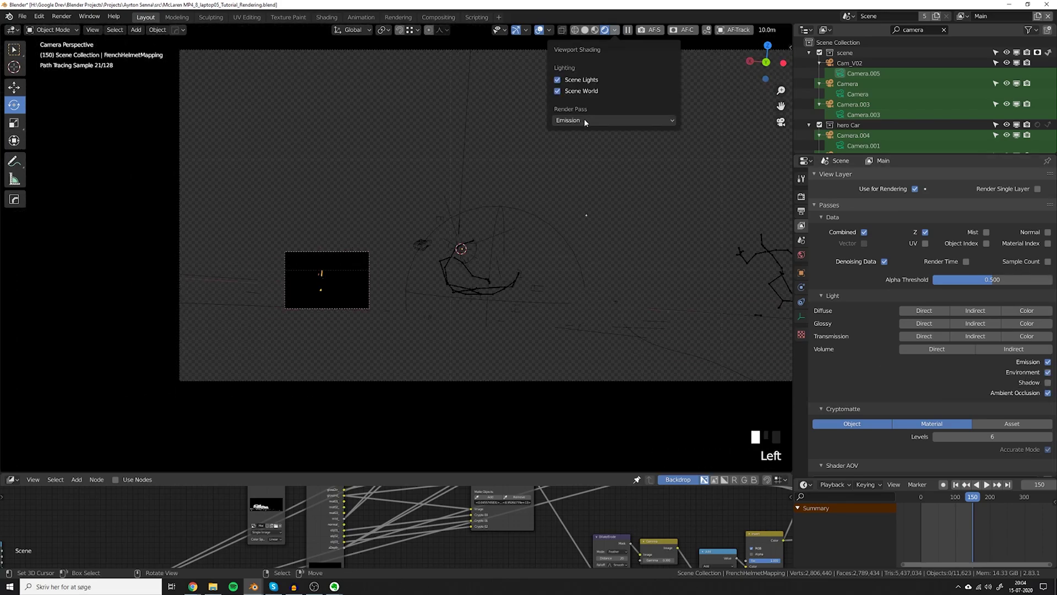
click(584, 120)
click(594, 180)
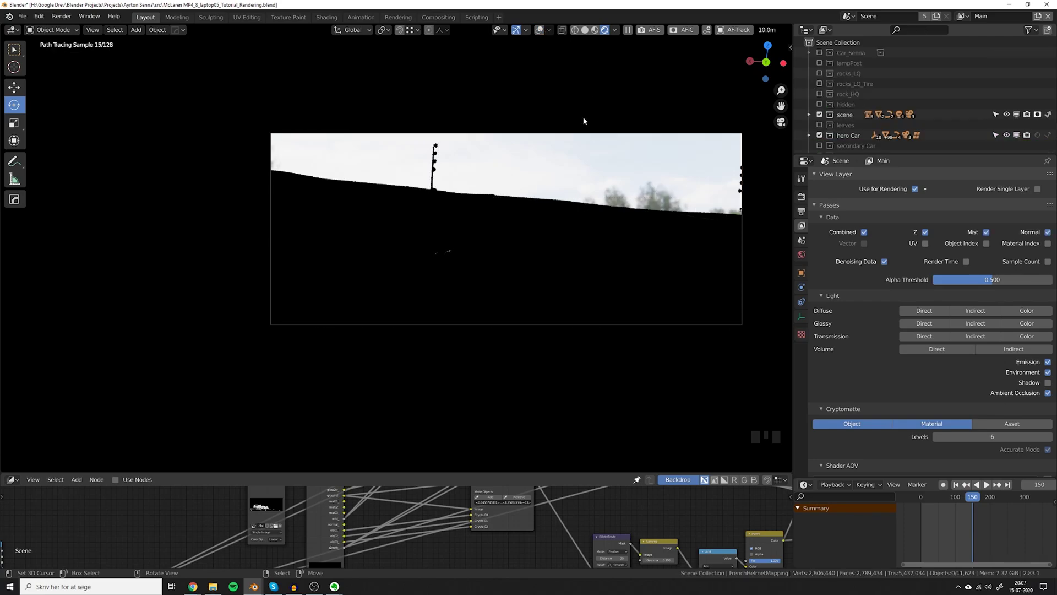
Preview the Glossy Direct render pass and limit rendering to a region over the car's front bodywork.
click(615, 29)
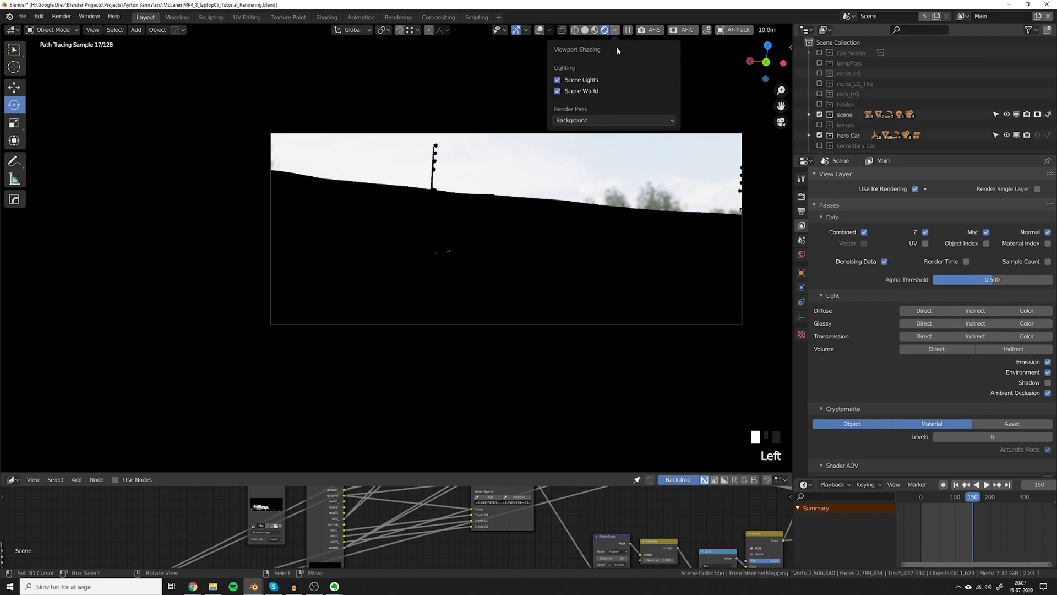
click(602, 120)
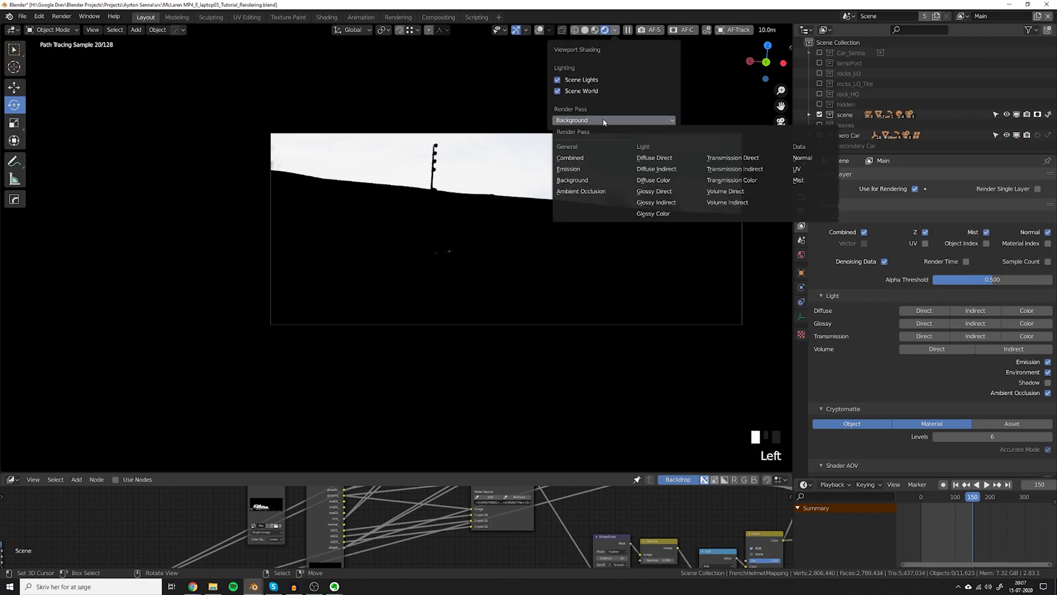
click(682, 190)
scroll(477, 304, up, 4)
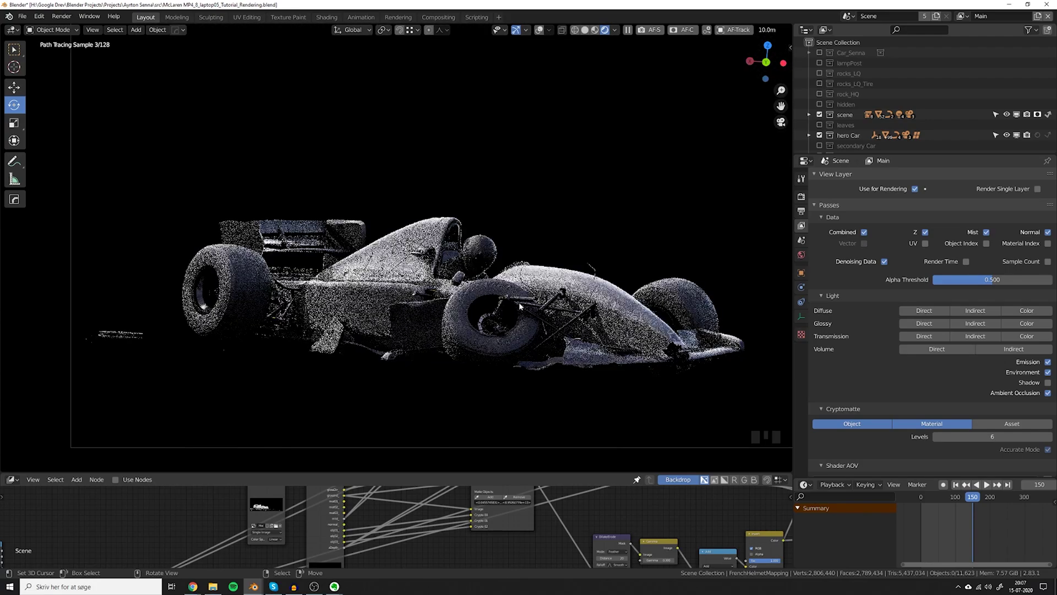
key(ctrl+b)
drag(512, 246, 610, 306)
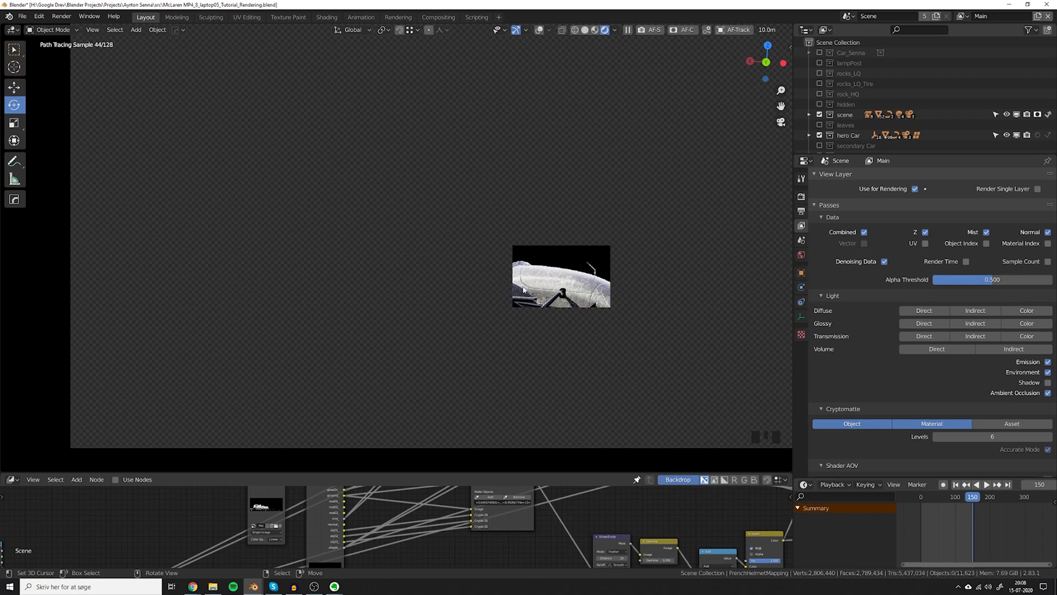
Preview the Glossy Indirect render pass and reposition the render region around the cockpit and driver's helmet.
click(615, 30)
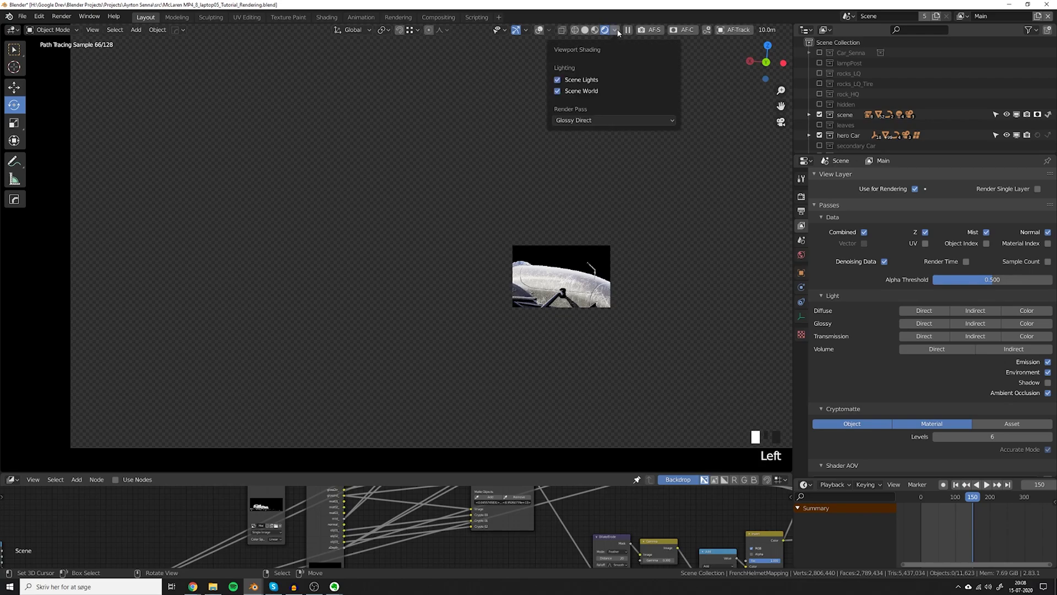
click(655, 120)
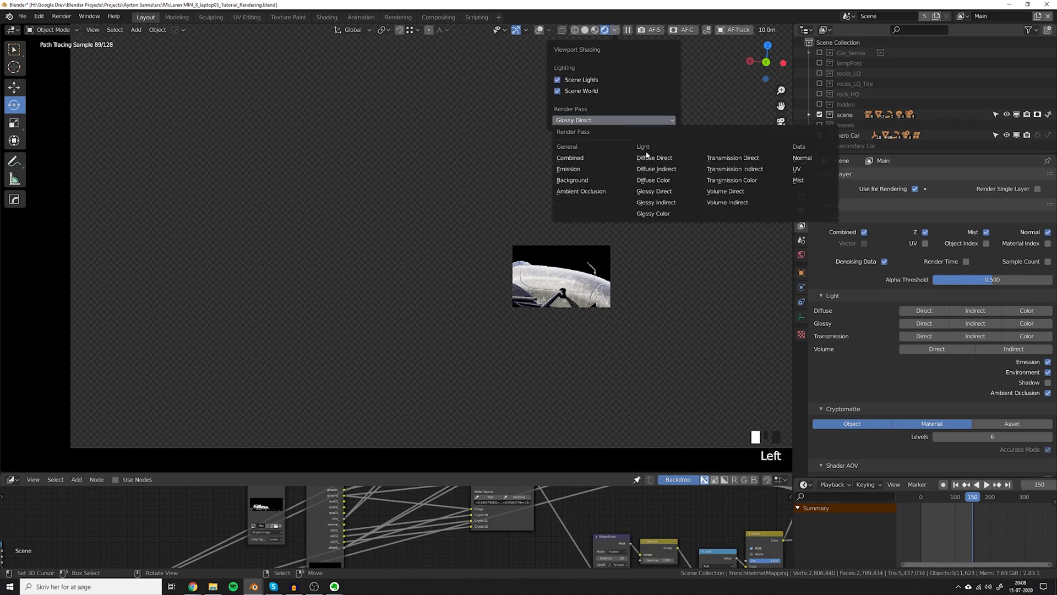
click(669, 203)
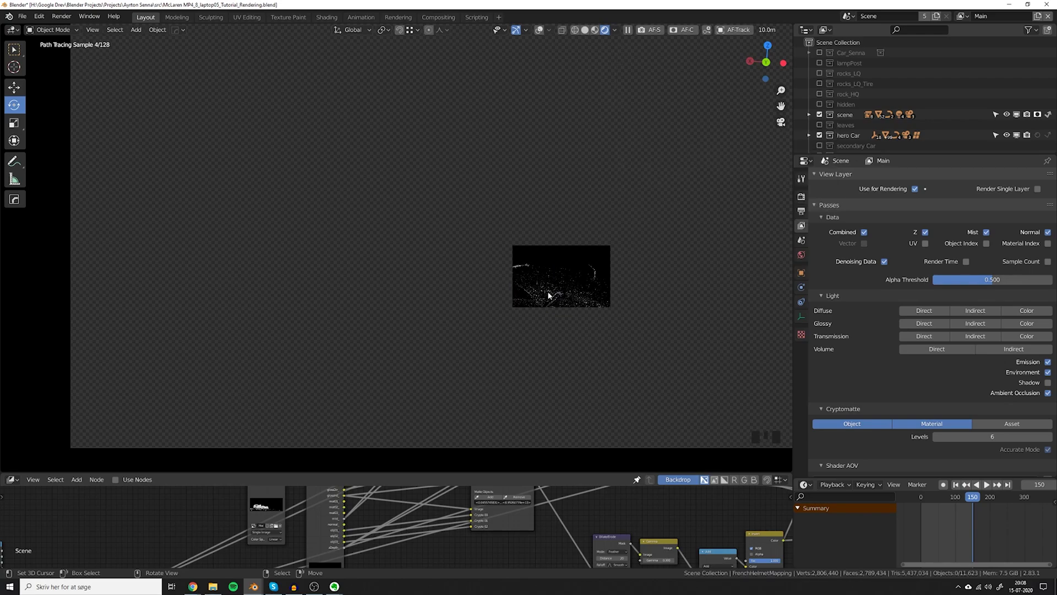
key(ctrl+b)
drag(420, 212, 512, 286)
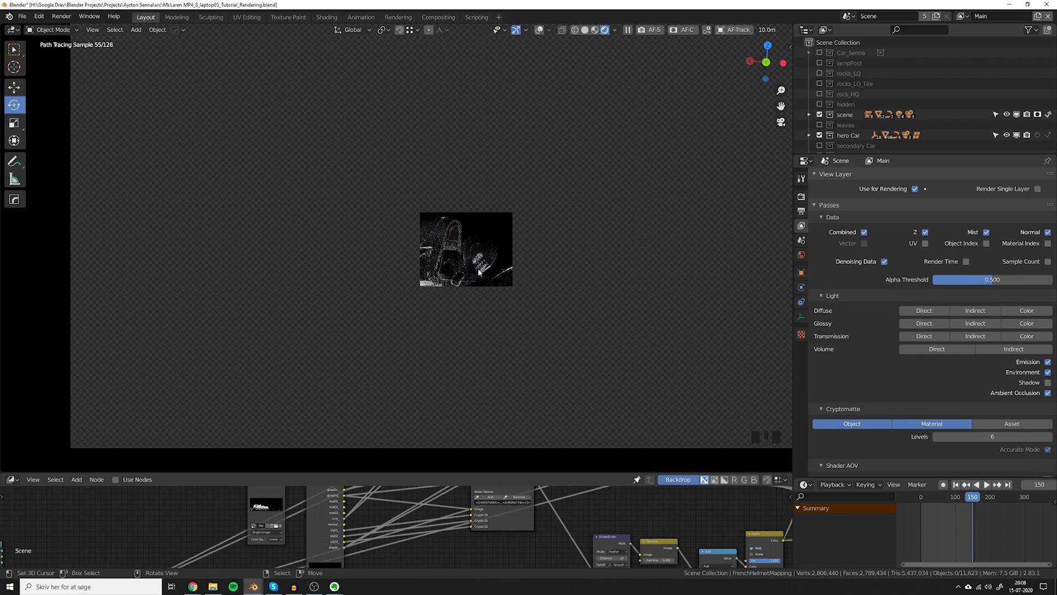
Show the Combined render pass in the viewport and compare it with the crash artwork in Chrome before returning to Blender.
click(614, 29)
click(614, 120)
click(579, 158)
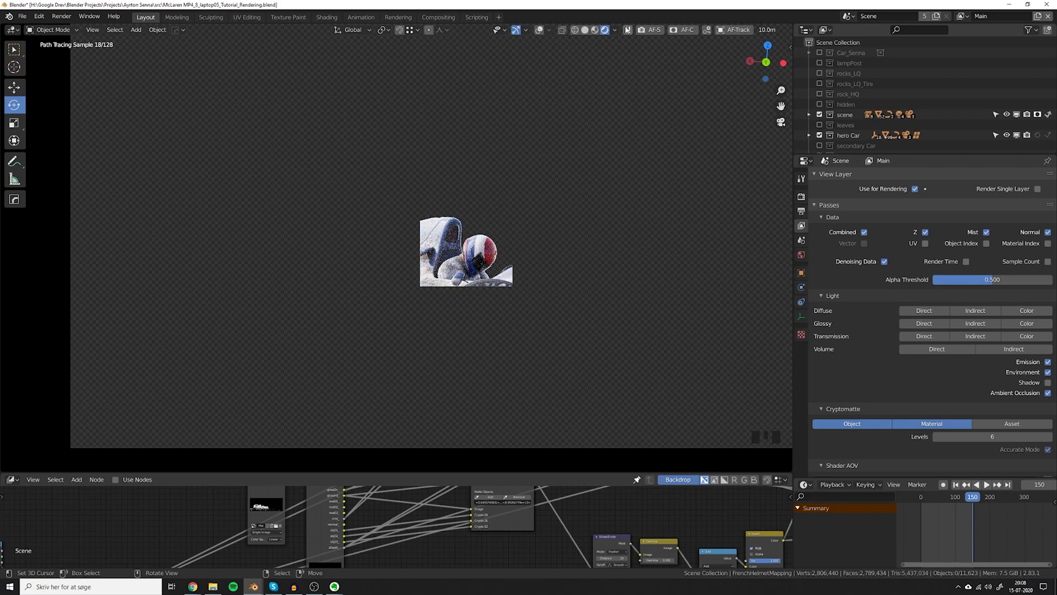
click(200, 587)
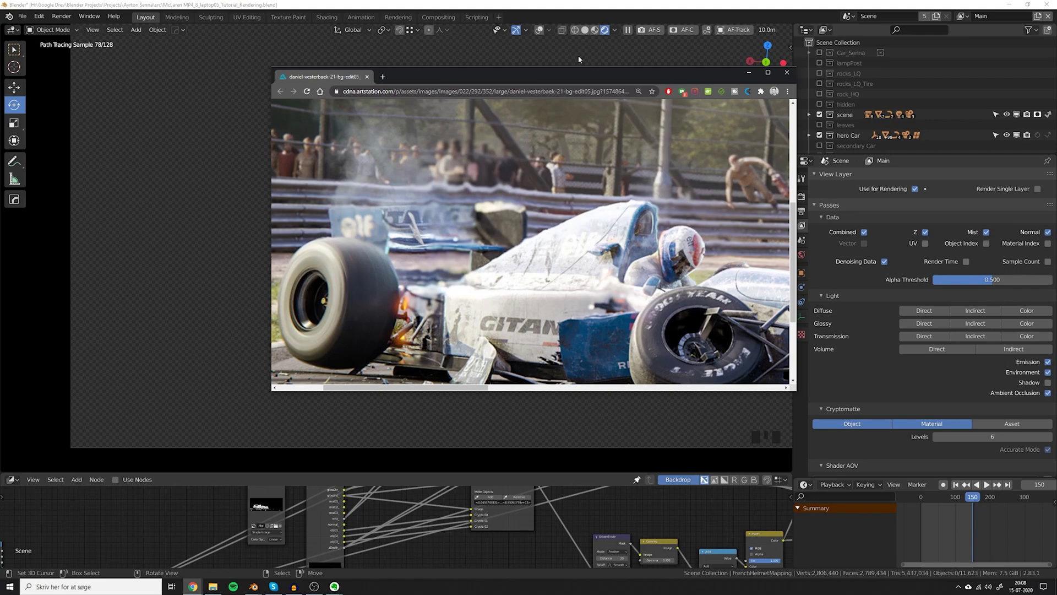
drag(575, 73, 742, 361)
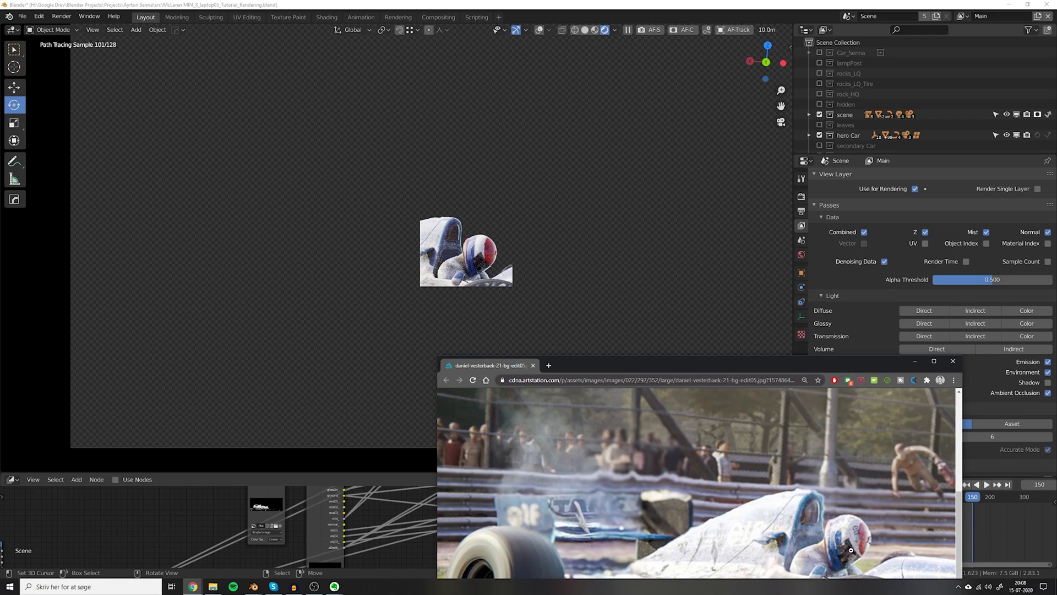
click(983, 237)
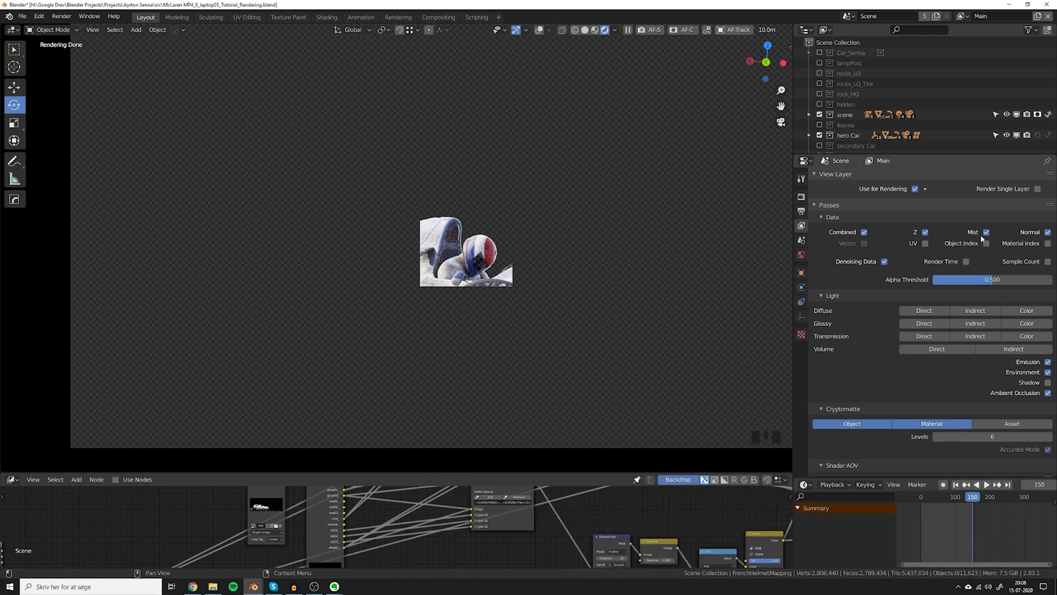
Preview the Diffuse Indirect render pass for the cockpit and helmet region.
click(614, 30)
click(611, 120)
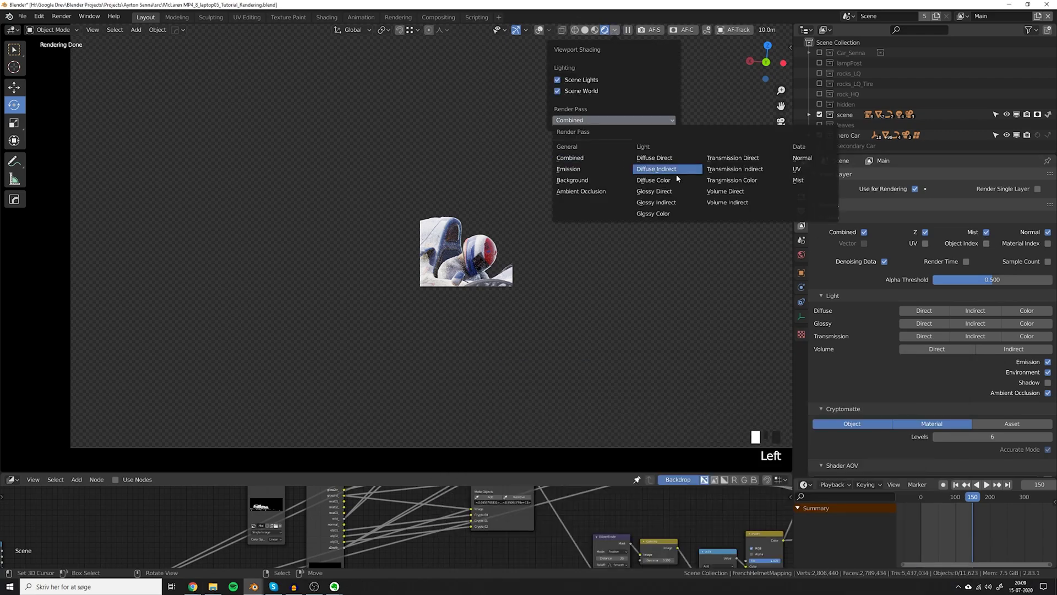
click(661, 167)
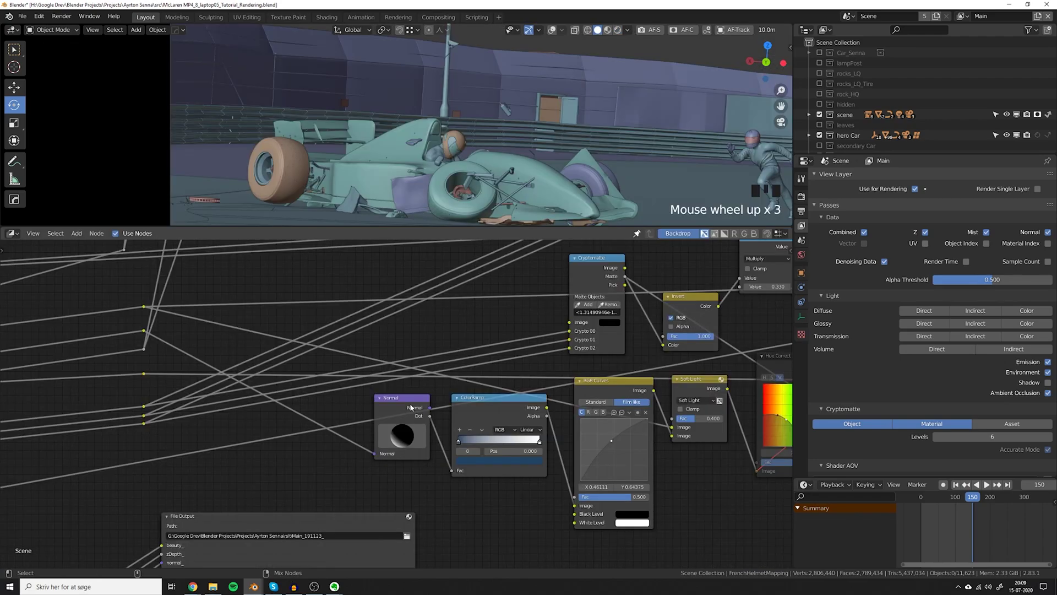
Preview the lower Normal node's Normal and Dot outputs, followed by the raw normal pass from its source reroute.
ctrl+shift+click(507, 432)
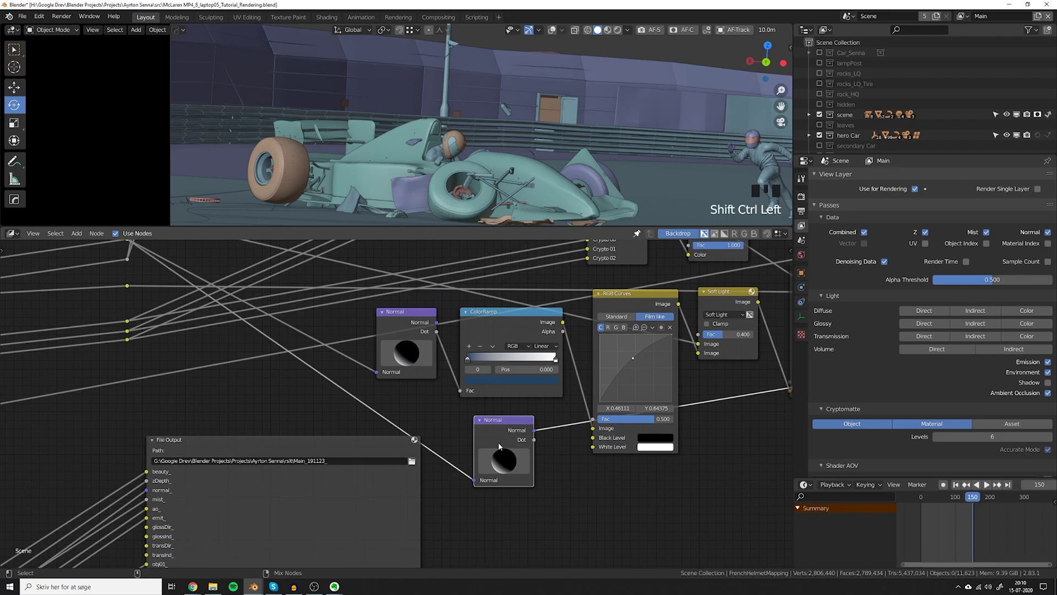
ctrl+shift+click(498, 446)
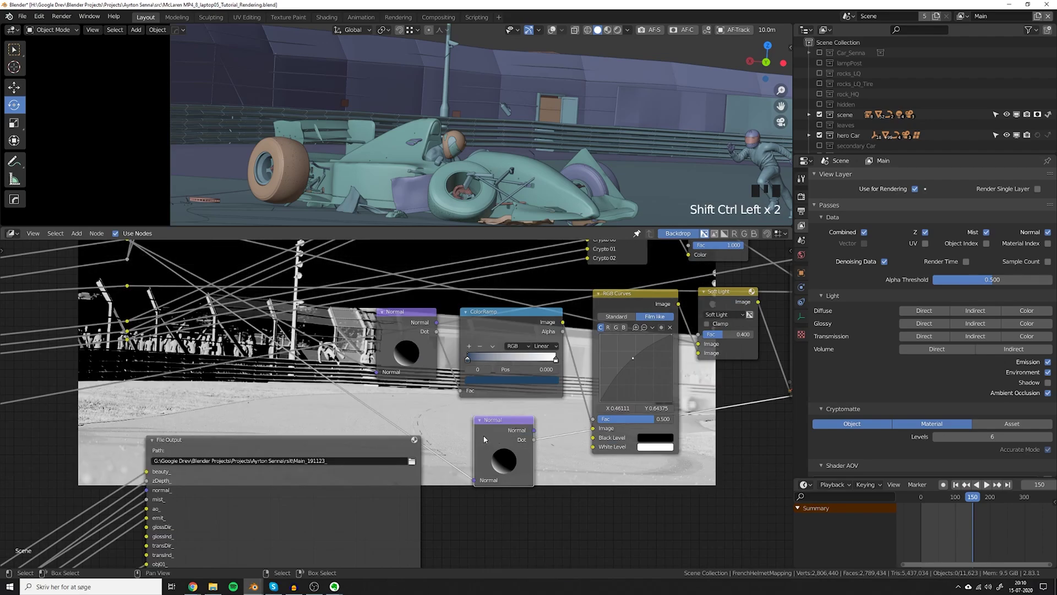
scroll(499, 446, up, 4)
scroll(499, 446, down, 2)
middle_drag(143, 292, 196, 289)
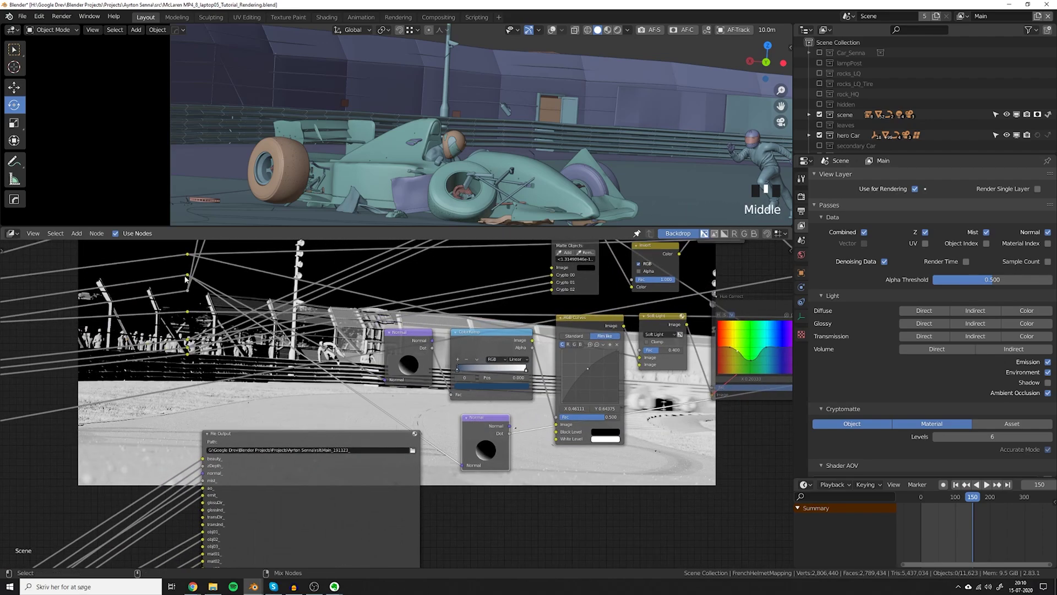
ctrl+shift+click(188, 275)
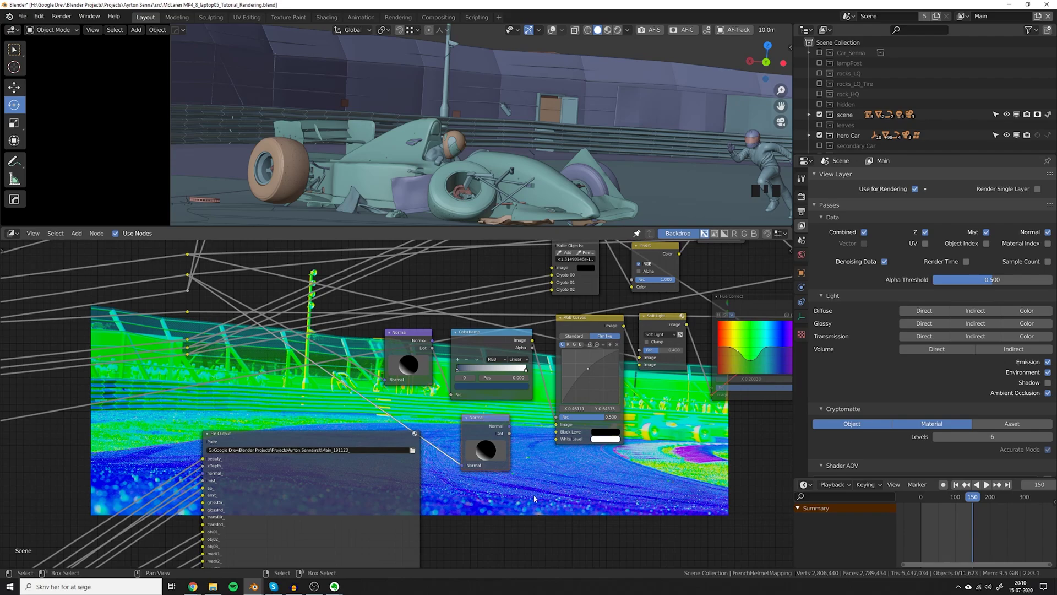
Send the lower Normal node's Normal output to the backdrop and switch the preview to its Dot output.
ctrl+shift+click(495, 431)
middle_drag(512, 427, 482, 368)
scroll(494, 366, up, 5)
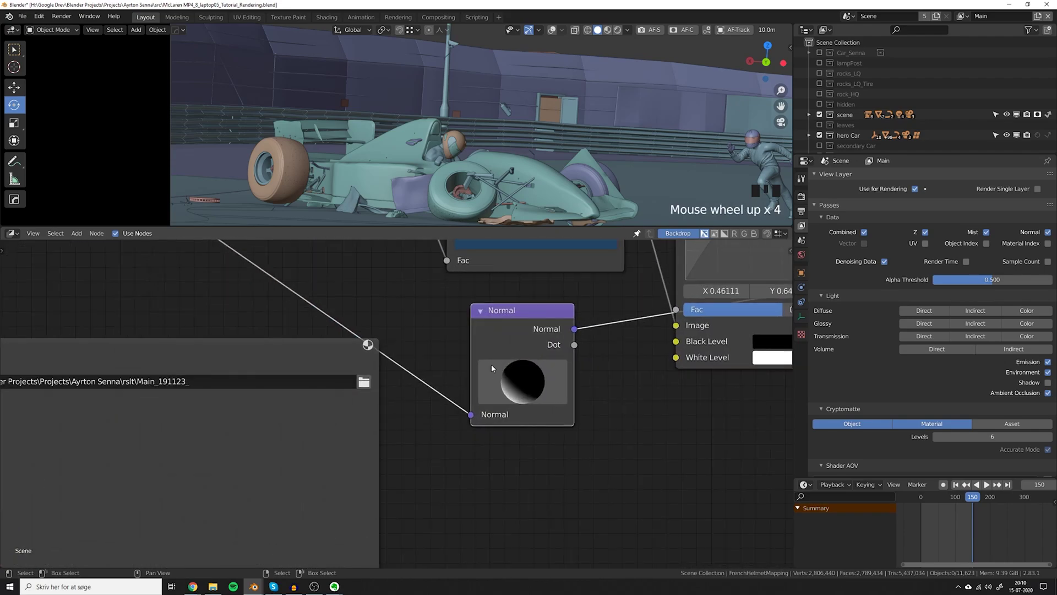
scroll(507, 363, down, 1)
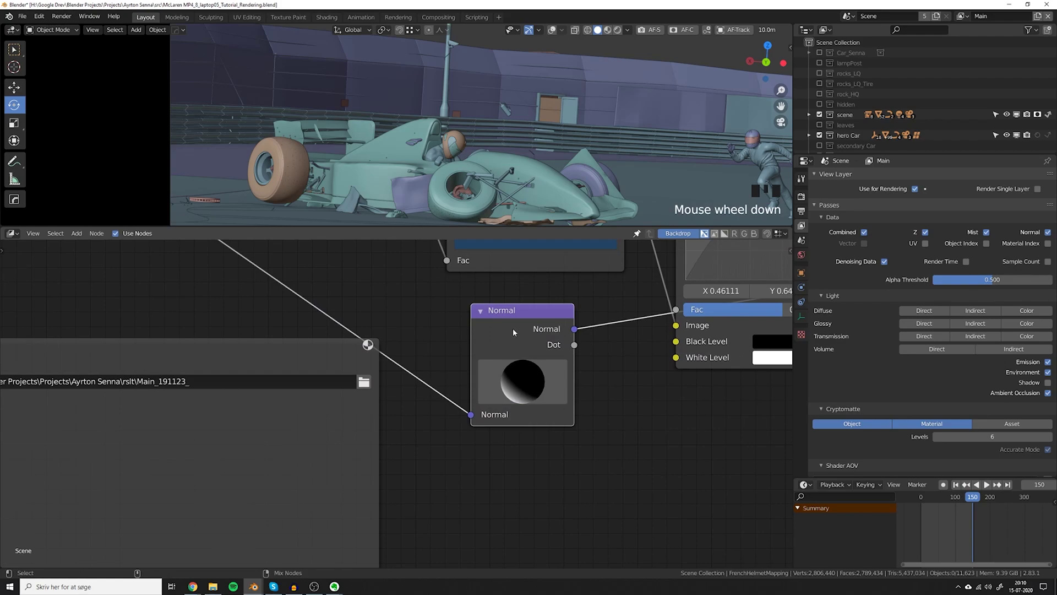
ctrl+shift+click(551, 349)
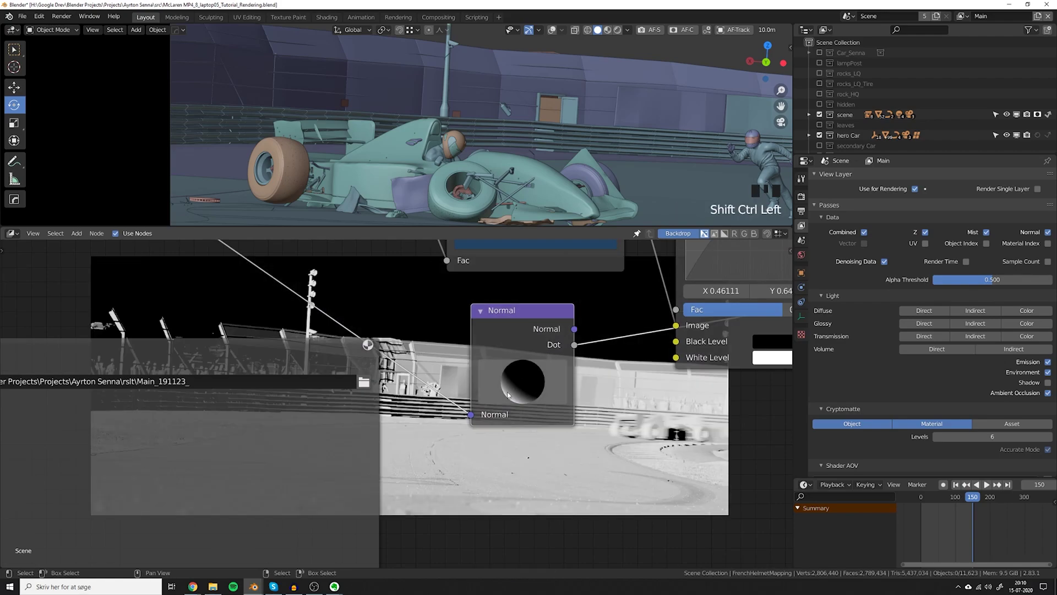
Rotate the lower Normal node's direction sphere to change the lighting in its Dot preview.
middle_drag(452, 383, 550, 400)
alt+middle_drag(413, 353, 617, 402)
middle_drag(616, 403, 316, 249)
middle_drag(506, 435, 394, 429)
mouse_move(245, 301)
mouse_down()
mouse_move(258, 295)
mouse_move(242, 292)
mouse_move(249, 282)
mouse_move(334, 300)
mouse_move(260, 302)
mouse_up()
middle_drag(296, 252, 439, 424)
scroll(300, 273, down, 2)
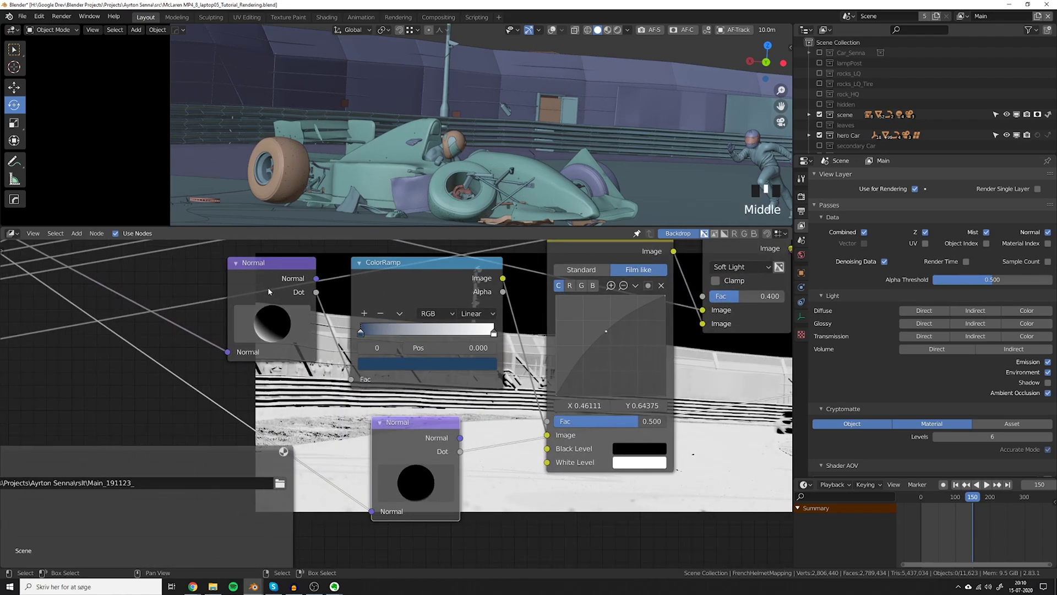
Preview the Dot output of the Normal node feeding the ColorRamp and examine the lighting on the fence and spectators.
ctrl+shift+click(268, 287)
ctrl+shift+click(268, 287)
middle_drag(339, 394, 244, 274)
middle_drag(247, 278, 241, 264)
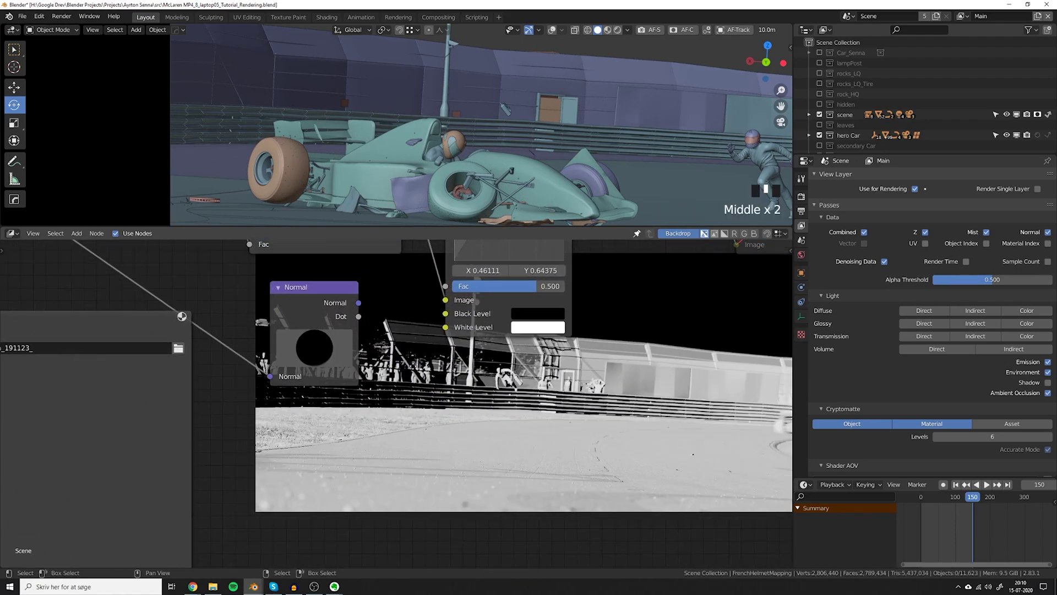
middle_drag(241, 264, 235, 245)
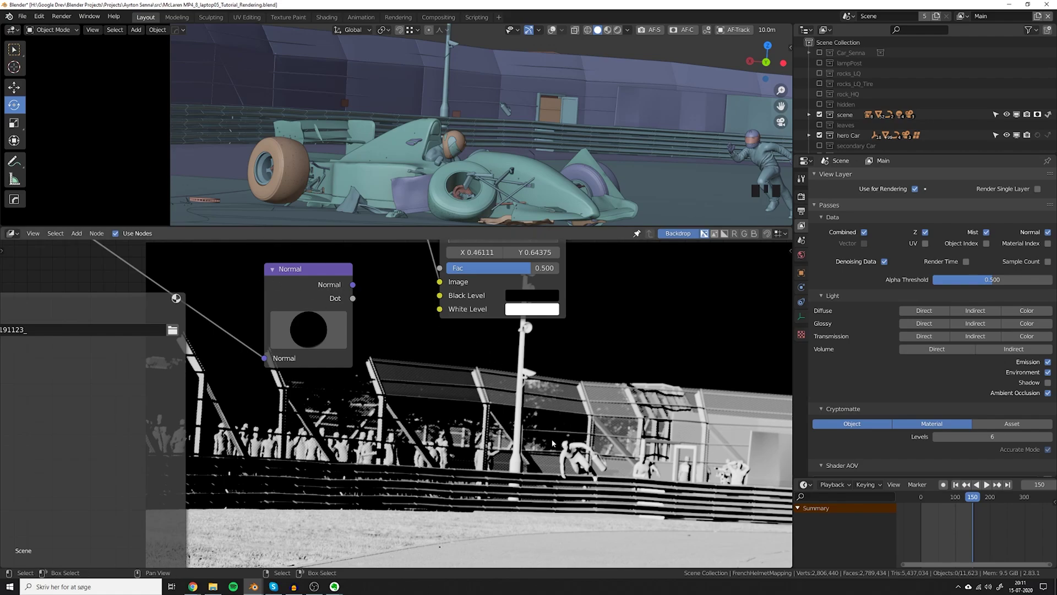
middle_drag(472, 352, 458, 372)
scroll(459, 373, down, 5)
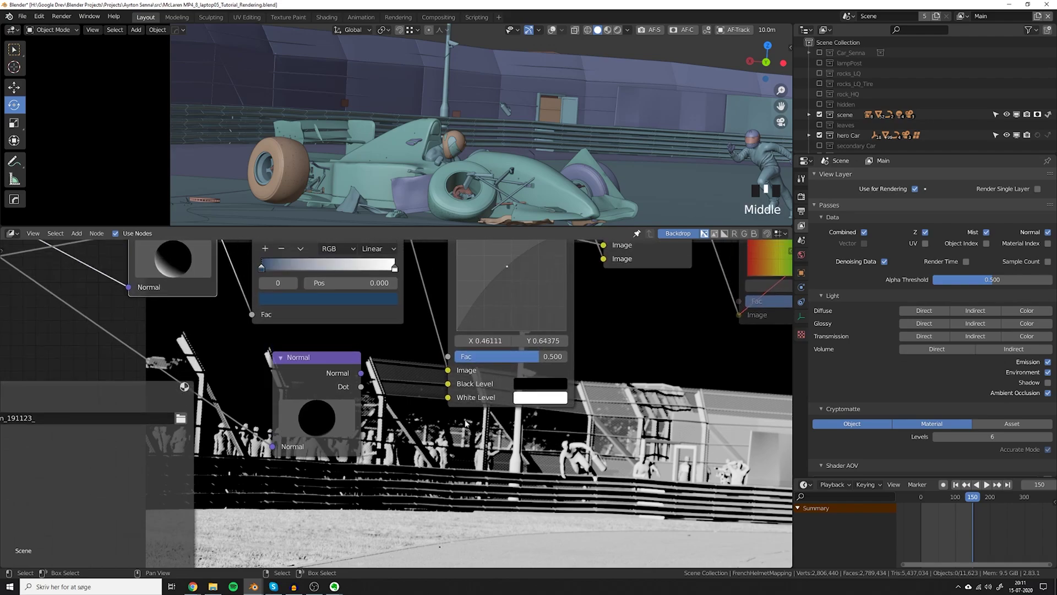
middle_drag(397, 287, 432, 370)
scroll(385, 302, up, 1)
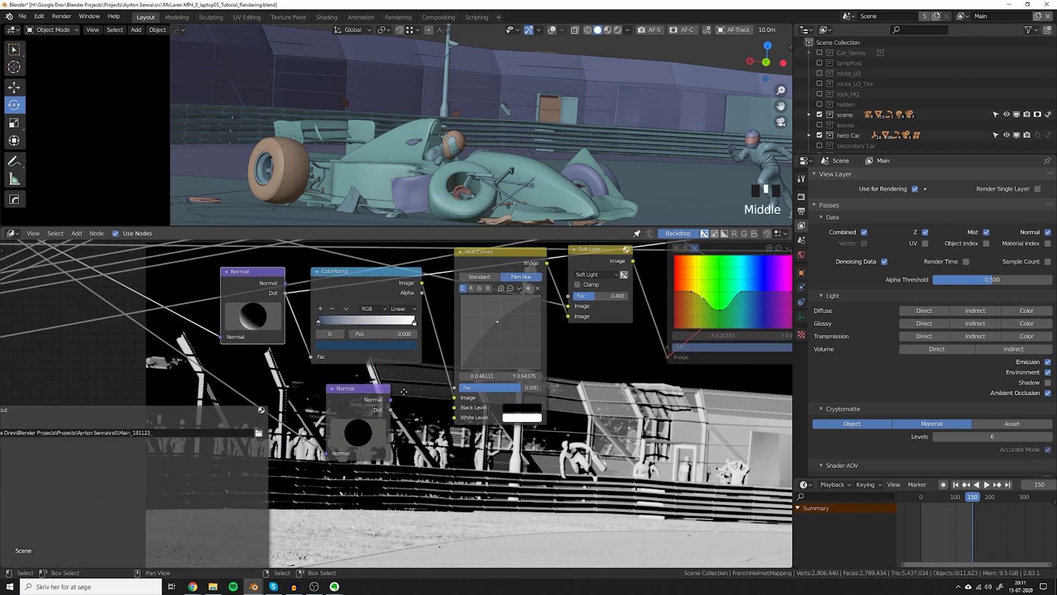
Preview the ColorRamp's tinted lighting output on the backdrop and examine it across the fence and spectators.
scroll(574, 428, up, 1)
ctrl+shift+click(354, 295)
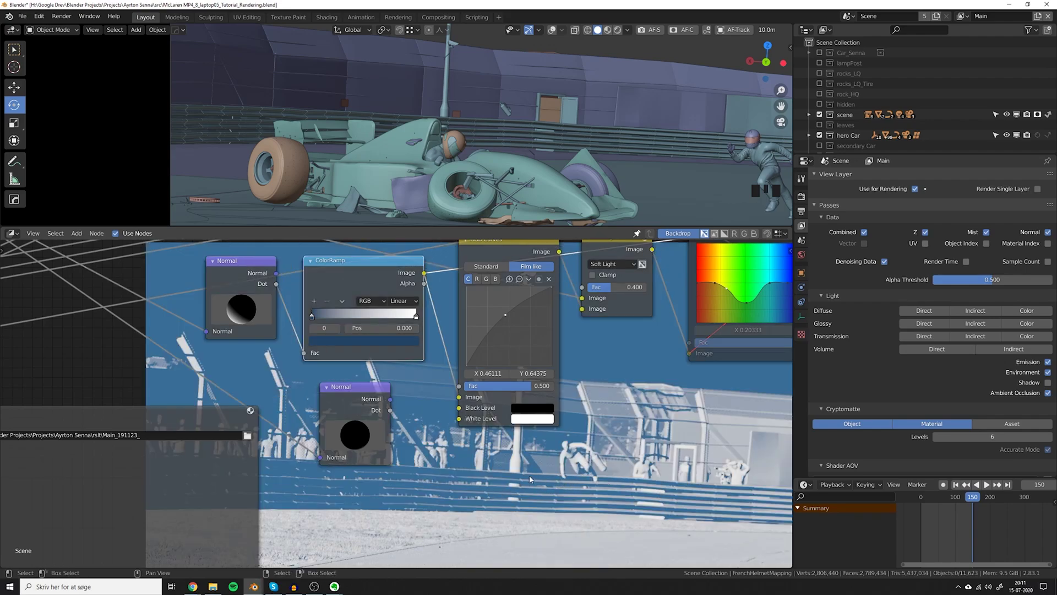
middle_drag(532, 472, 483, 496)
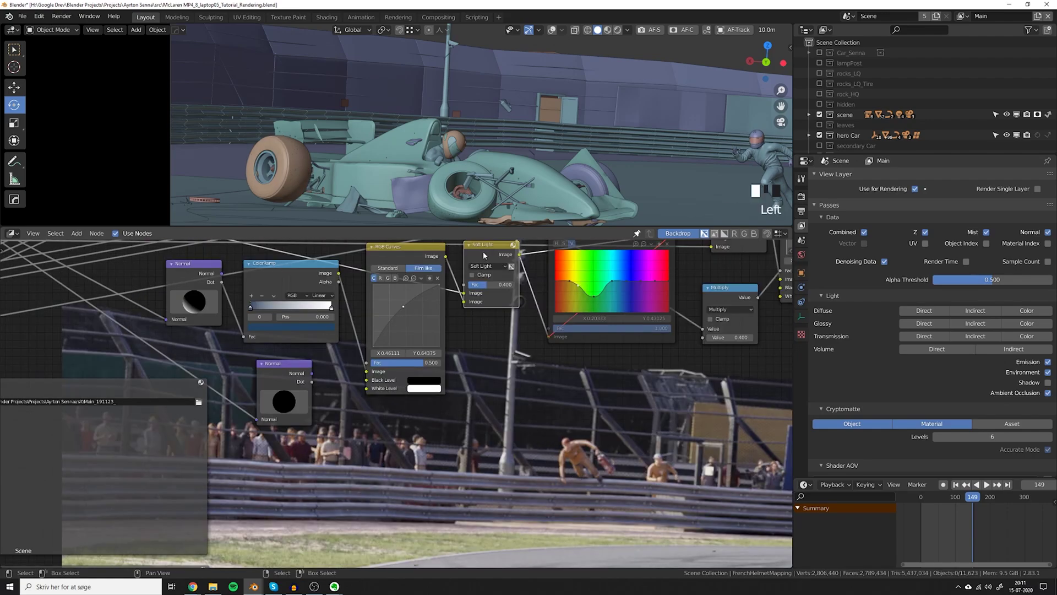
Mute and unmute the Soft Light node repeatedly to compare the background with and without the relighting.
key(m)
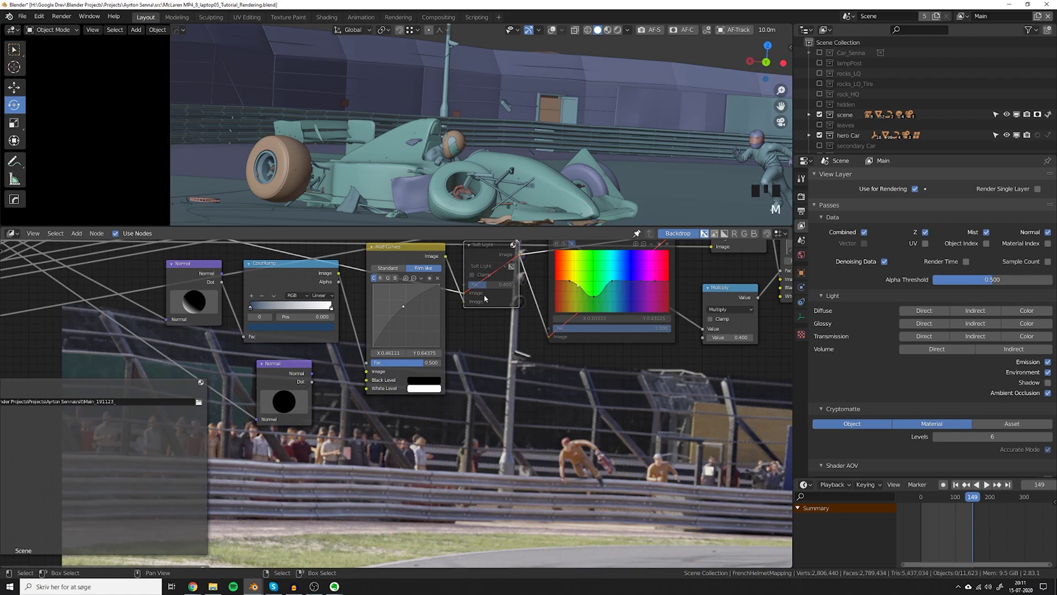
key(m)
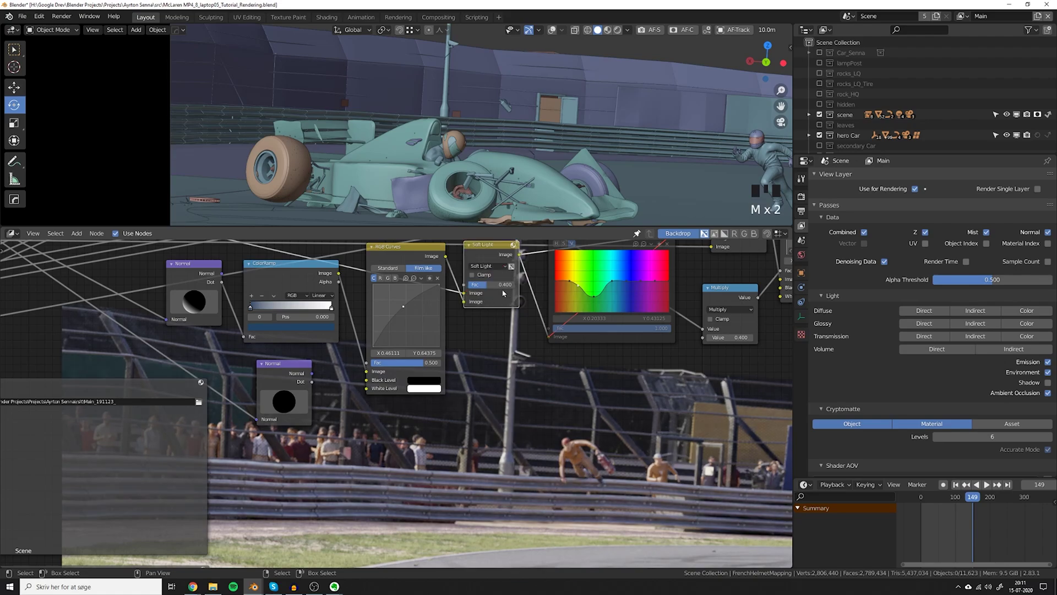
key(m)
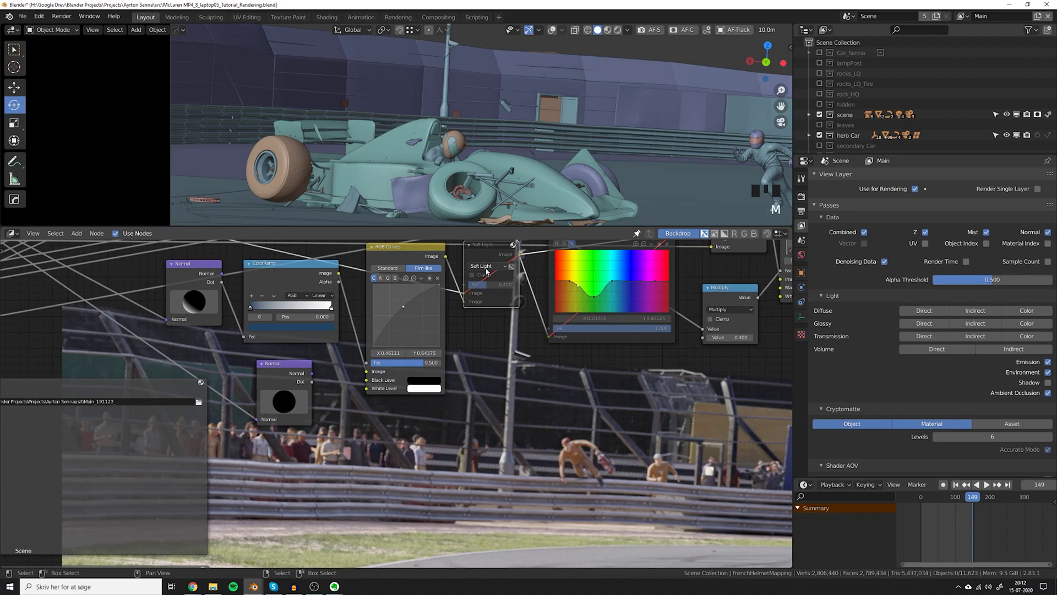
key(m)
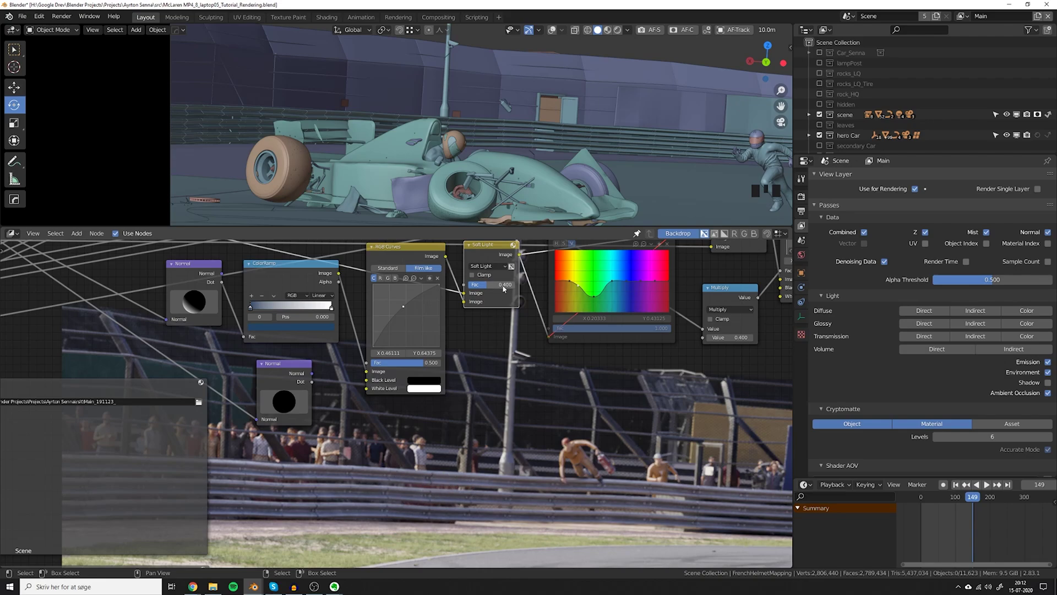
key(m)
key(m)
Lower the Soft Light node's factor to 0.000 for comparison and restore it to 0.400.
drag(500, 292, 449, 288)
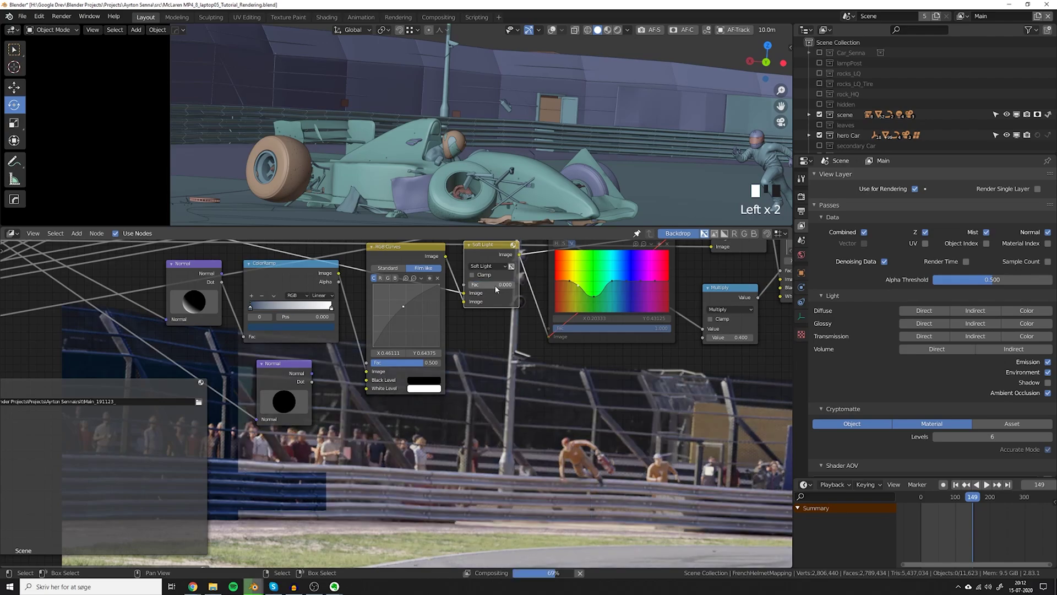
click(496, 286)
text(.4)
key(Return)
scroll(517, 278, down, 3)
middle_drag(547, 268, 440, 390)
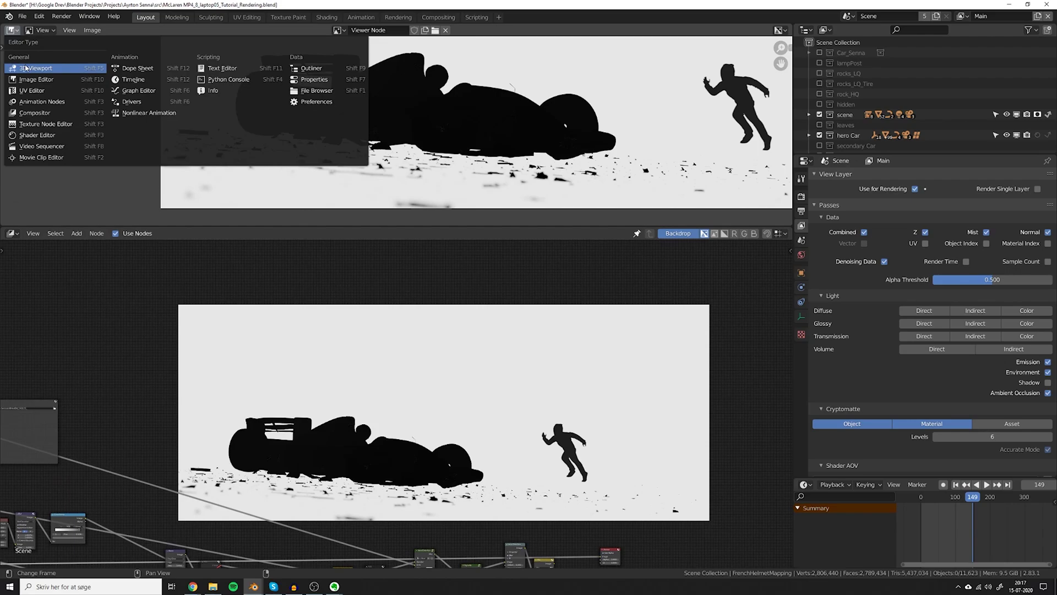
Change the image viewer area to a 3D Viewport and enlarge it to show the whole camera frame.
click(33, 67)
drag(445, 226, 441, 444)
scroll(567, 298, down, 1)
shift+middle_drag(571, 294, 456, 321)
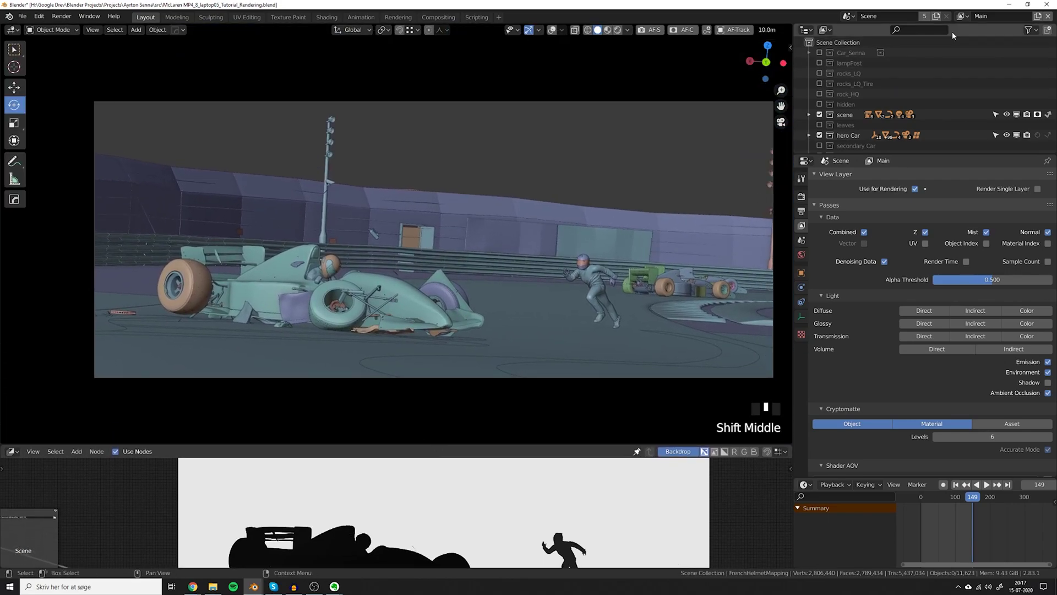
Check the view layer list and look through the outliner down to the lights in the fakeLights collection.
click(962, 16)
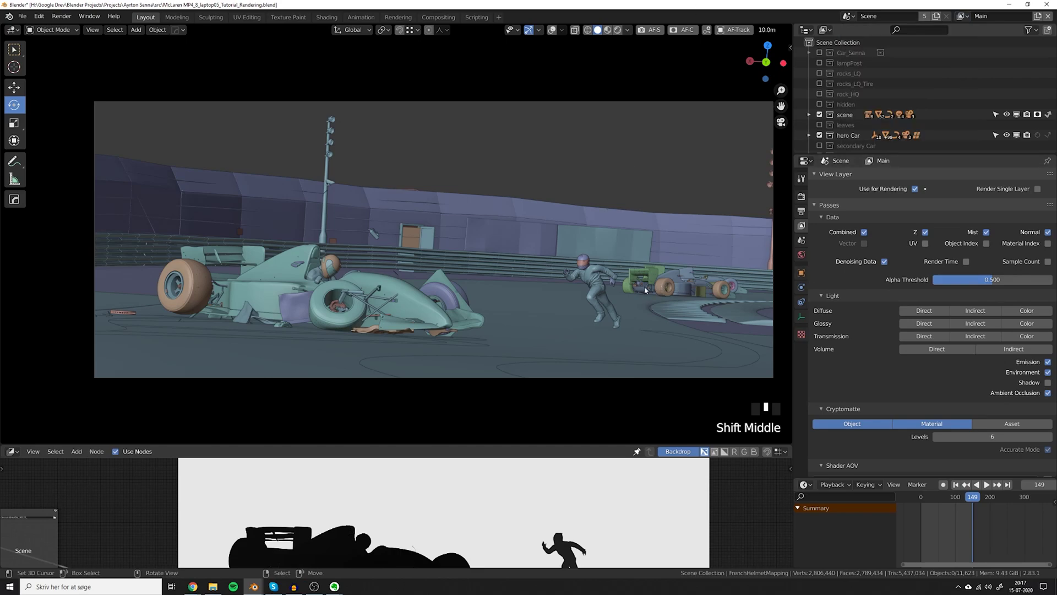
scroll(890, 109, down, 15)
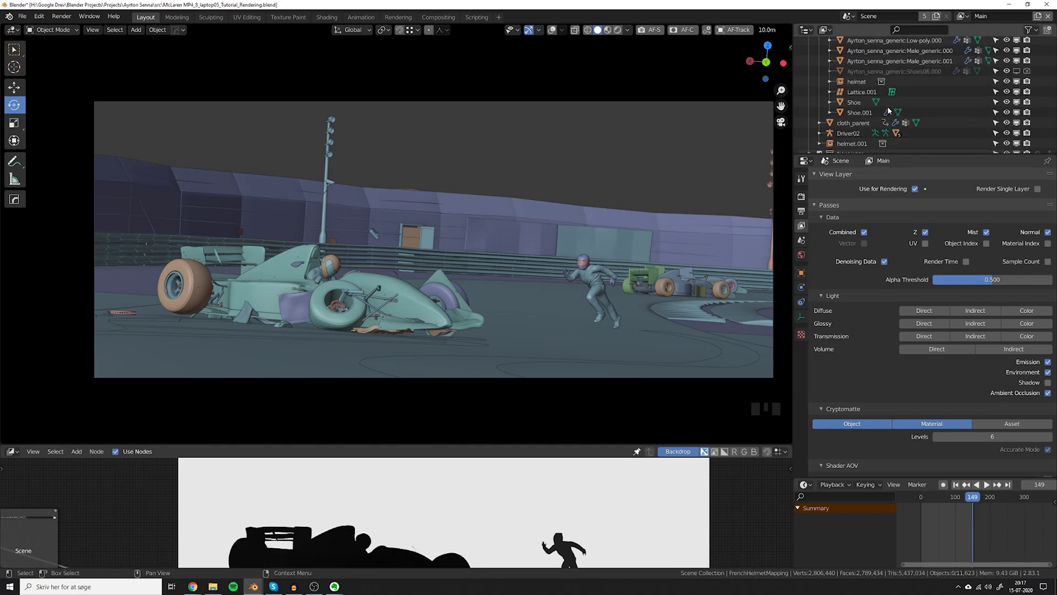
scroll(888, 110, down, 5)
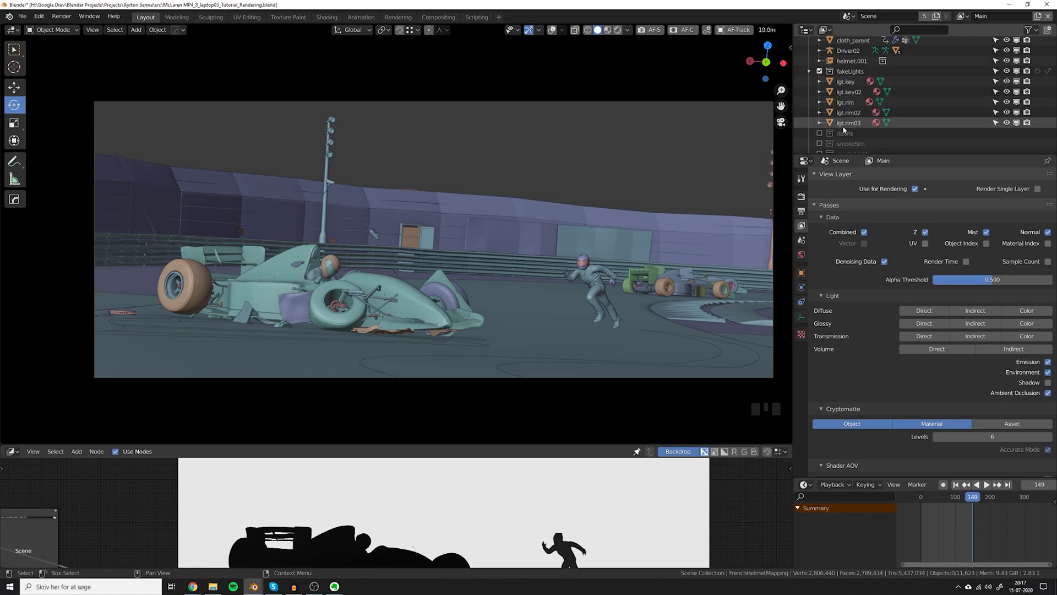
Switch to the browser, zoom out on the finished race crash image to examine it, and return to Blender.
key(alt+Tab)
scroll(602, 370, down, 2)
scroll(602, 370, up, 1)
ctrl+scroll(602, 370, down, 2)
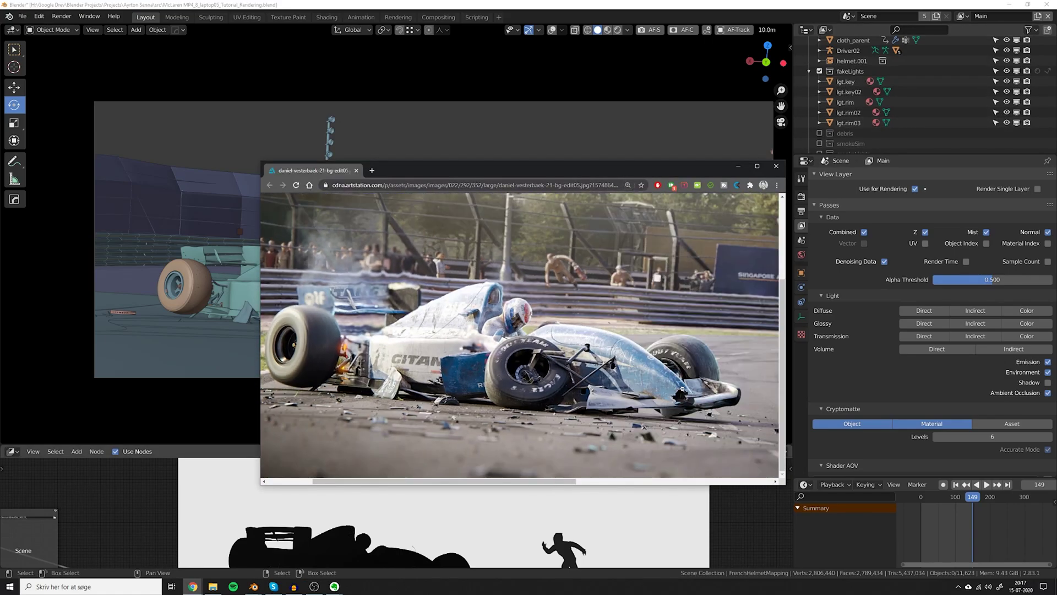
ctrl+scroll(579, 331, down, 3)
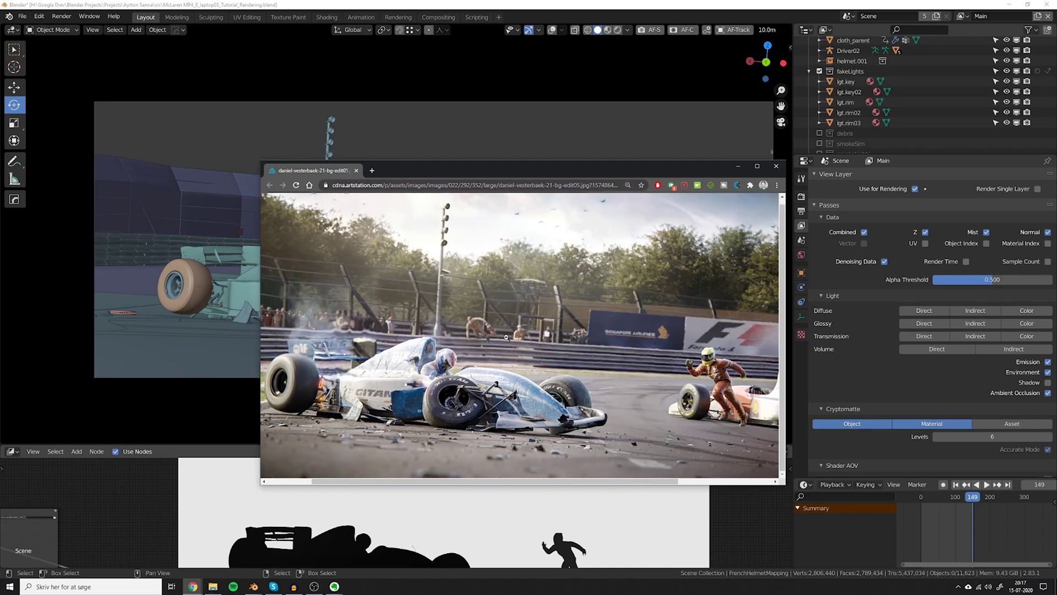
key(alt+Tab)
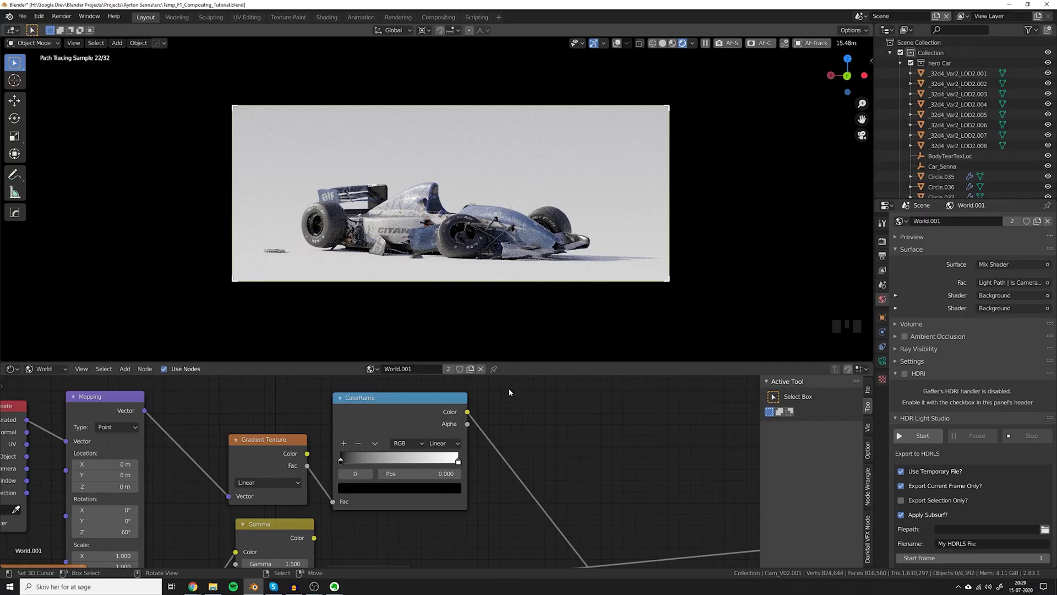
Move the hero Car collection out of Collection and directly under the Scene Collection.
drag(555, 357, 554, 396)
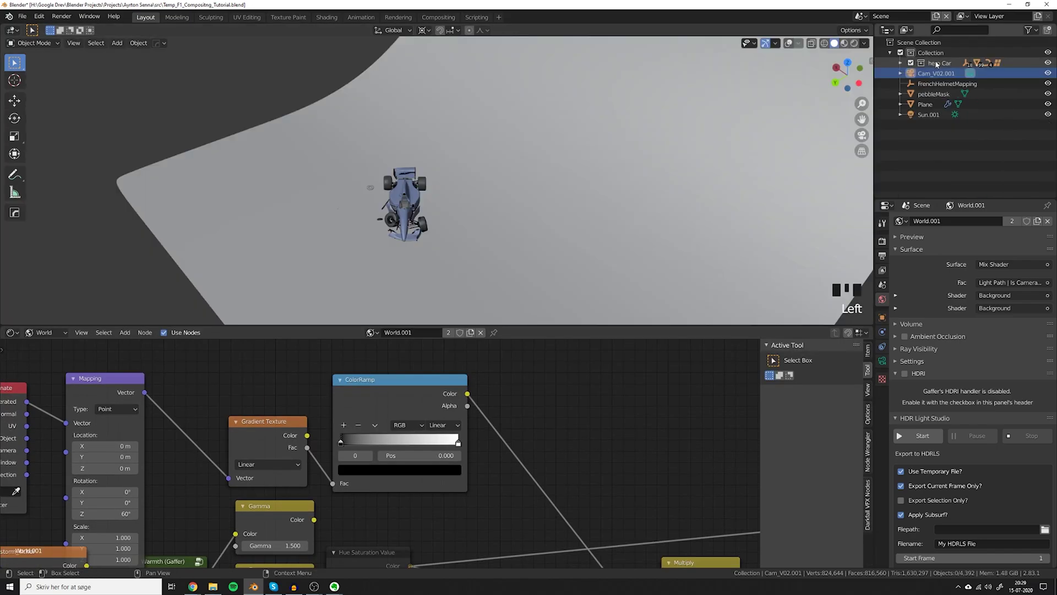
click(942, 63)
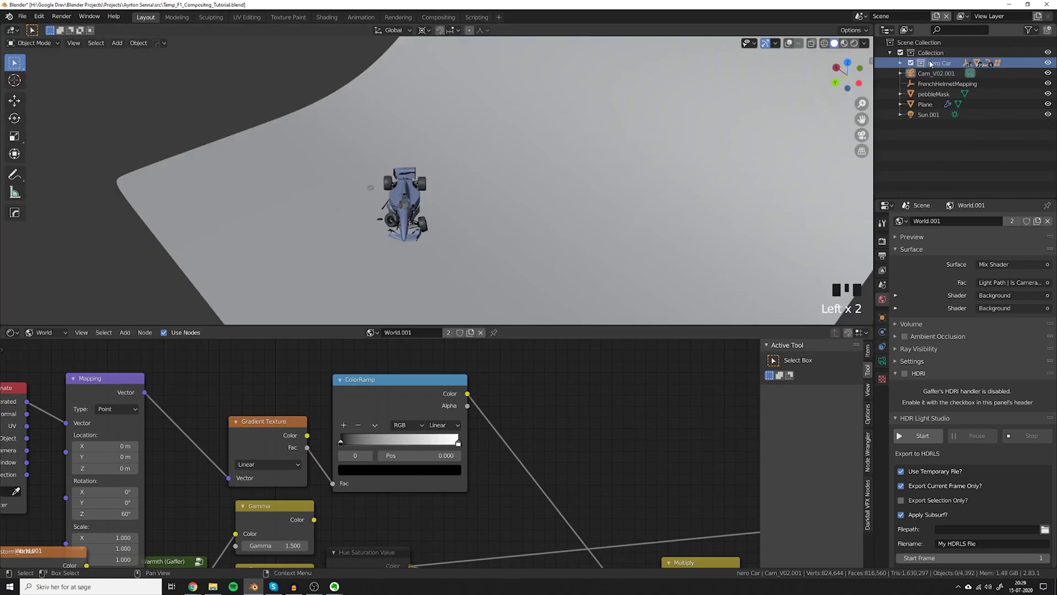
drag(941, 64, 929, 52)
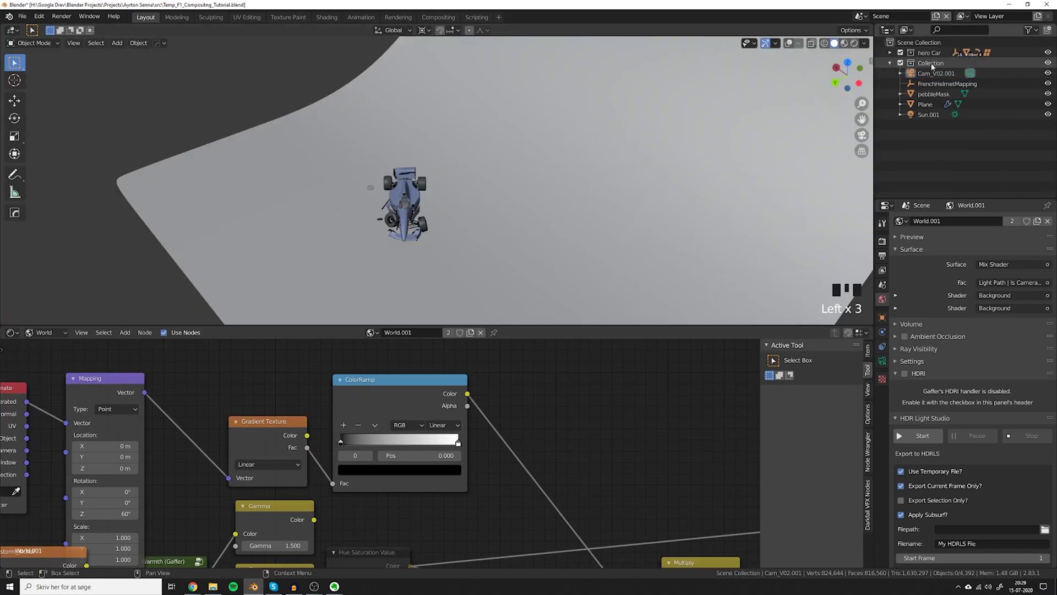
Rename the collection holding the camera, plane and sun as BG.
double_click(931, 63)
text(BG)
key(Return)
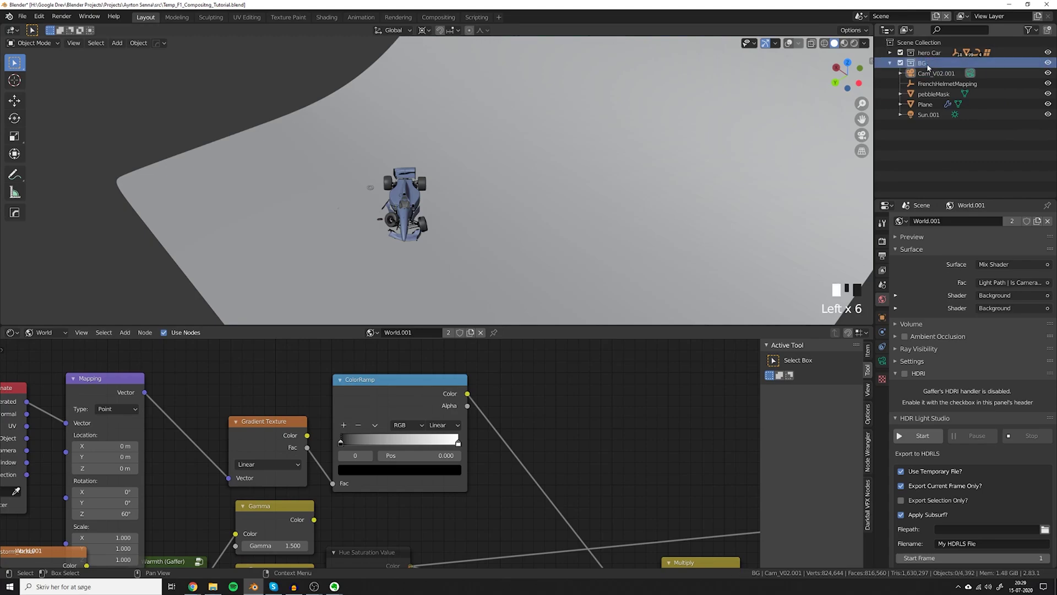
Move FrenchHelmetMapping, pebbleMask and Sun.001 from BG into the Scene Collection and select the BG collection.
click(937, 85)
ctrl+click(933, 95)
ctrl+click(926, 114)
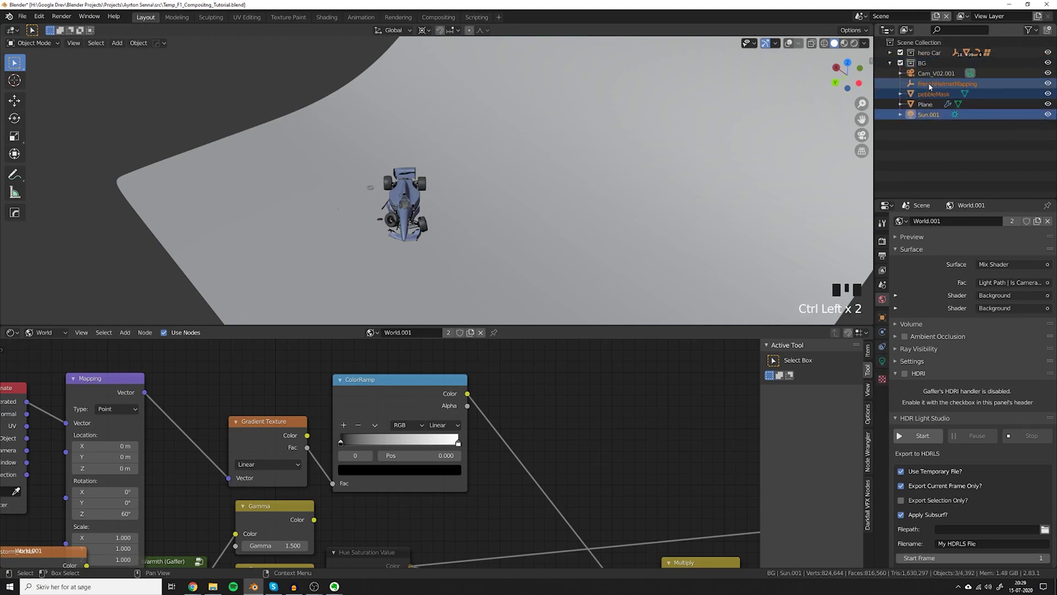
drag(929, 85, 925, 46)
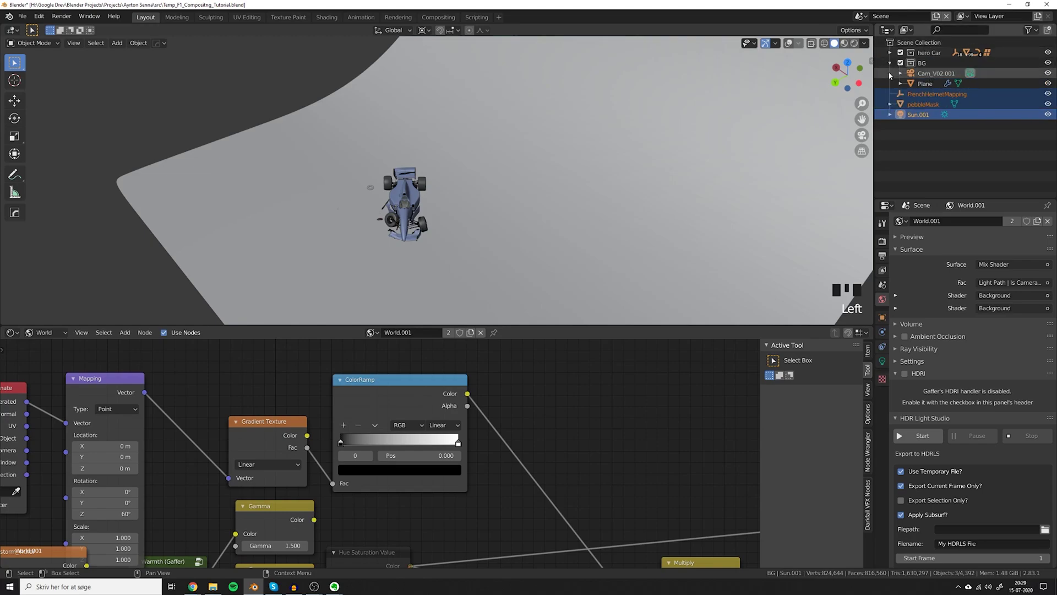
click(928, 64)
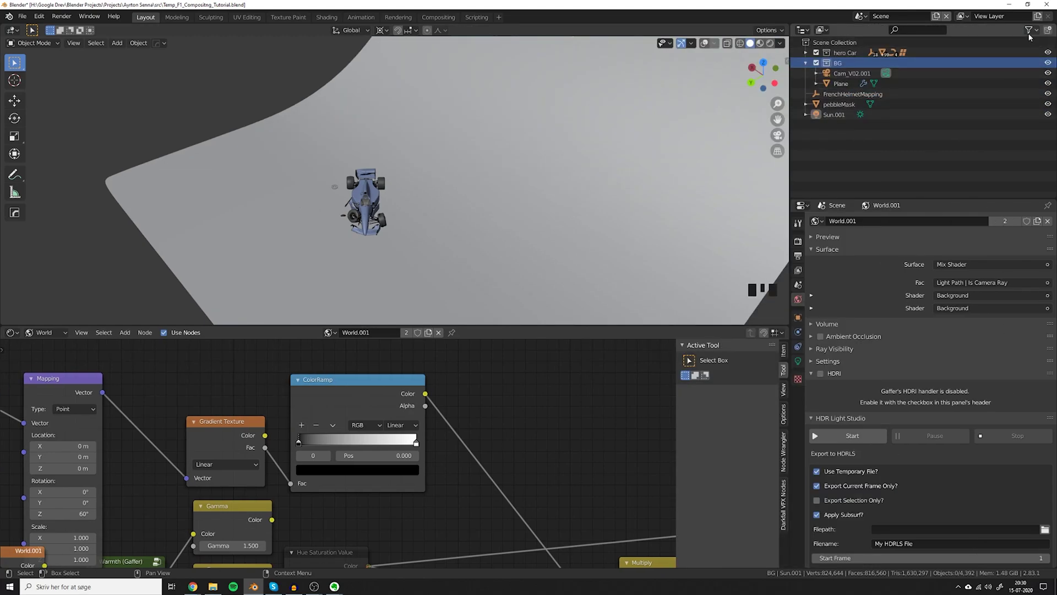
Show the Holdout and Indirect Only restriction toggles in the outliner.
click(1029, 31)
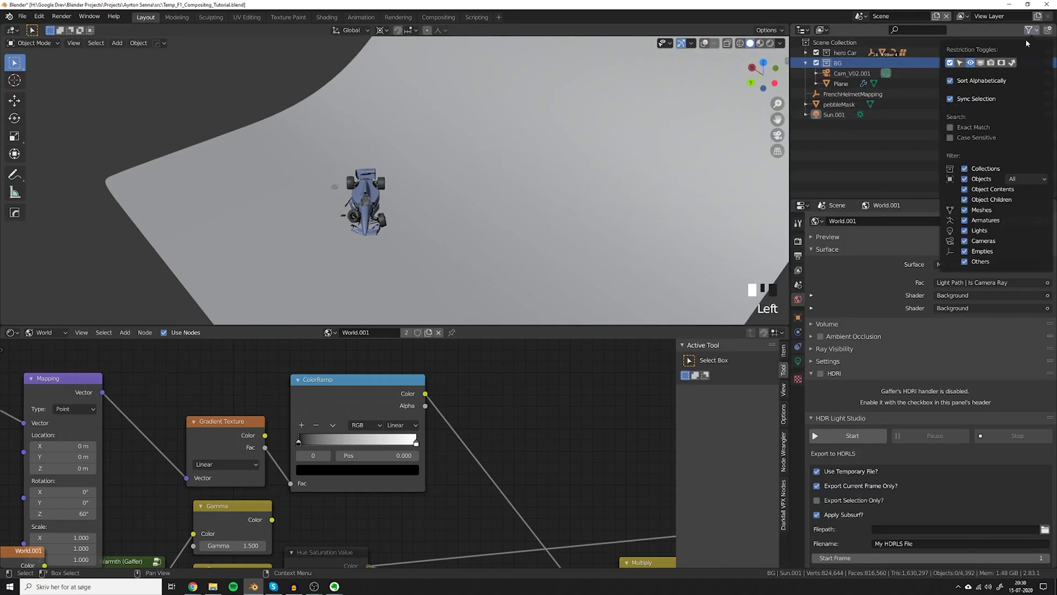
click(1029, 31)
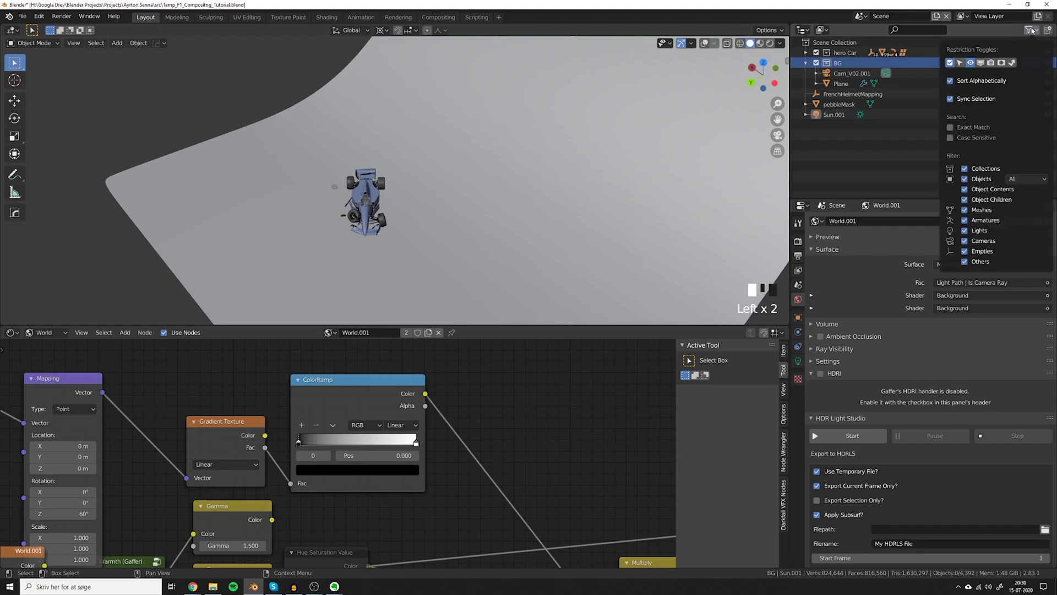
click(1012, 64)
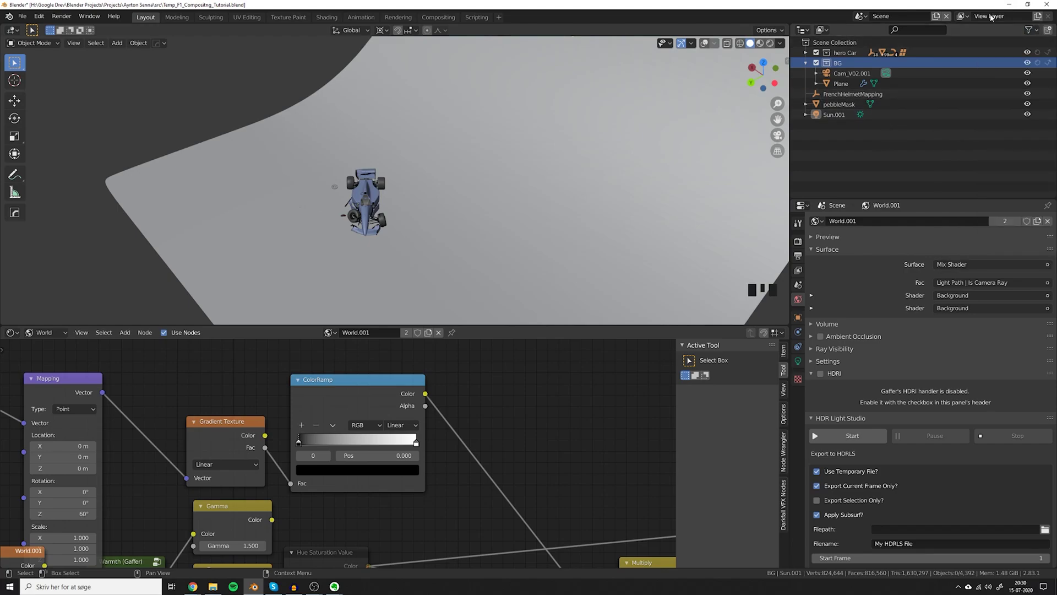
Rename the current view layer as Car.
key(BackSpace)
key(BackSpace)
text(Car)
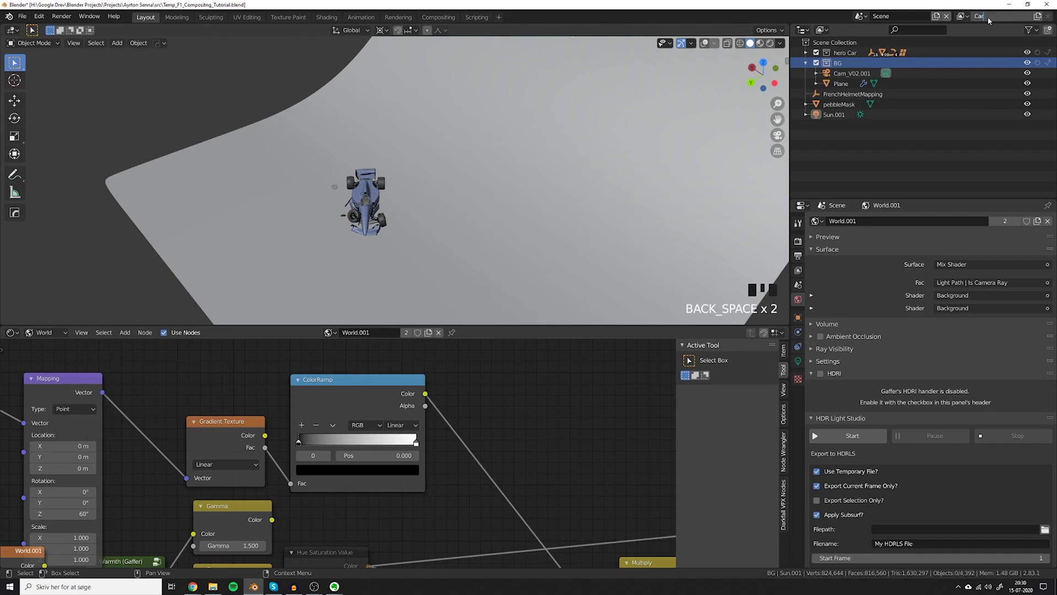
key(Return)
Add a new view layer with fresh settings and name it BG.
click(1037, 16)
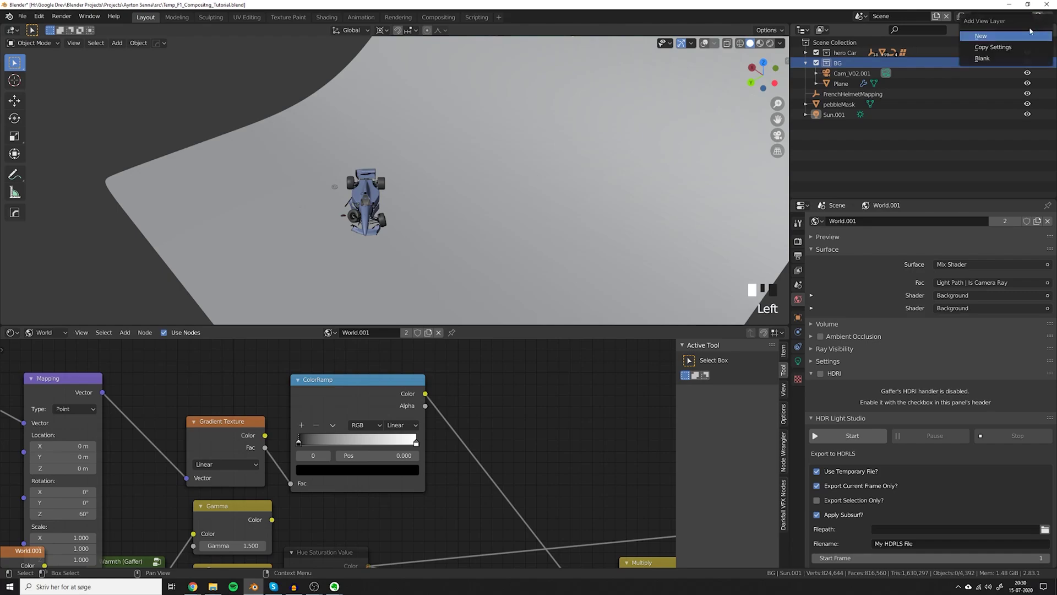
click(989, 38)
double_click(979, 19)
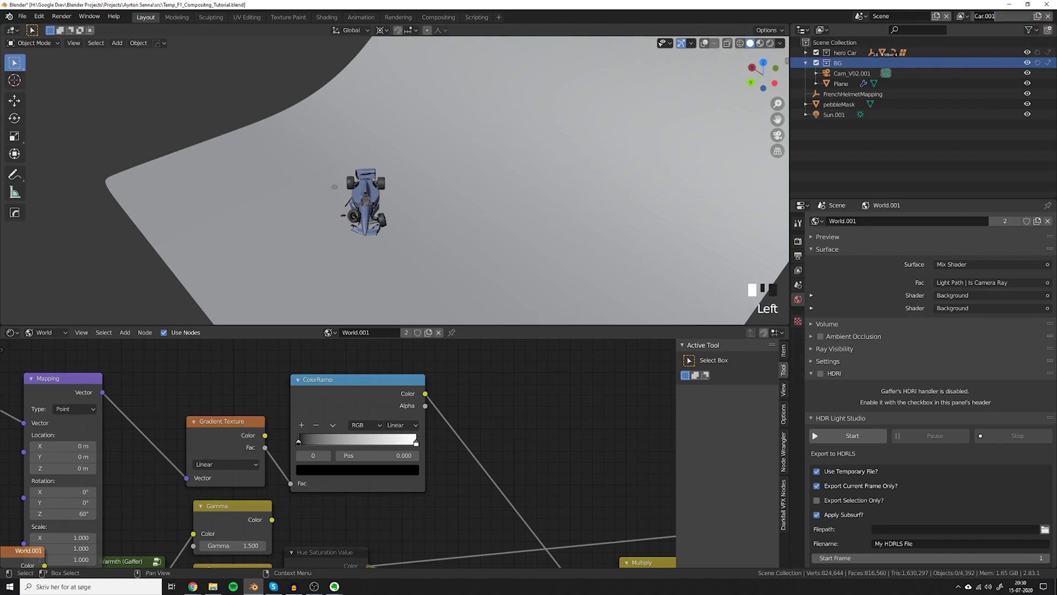
text(BG)
key(Return)
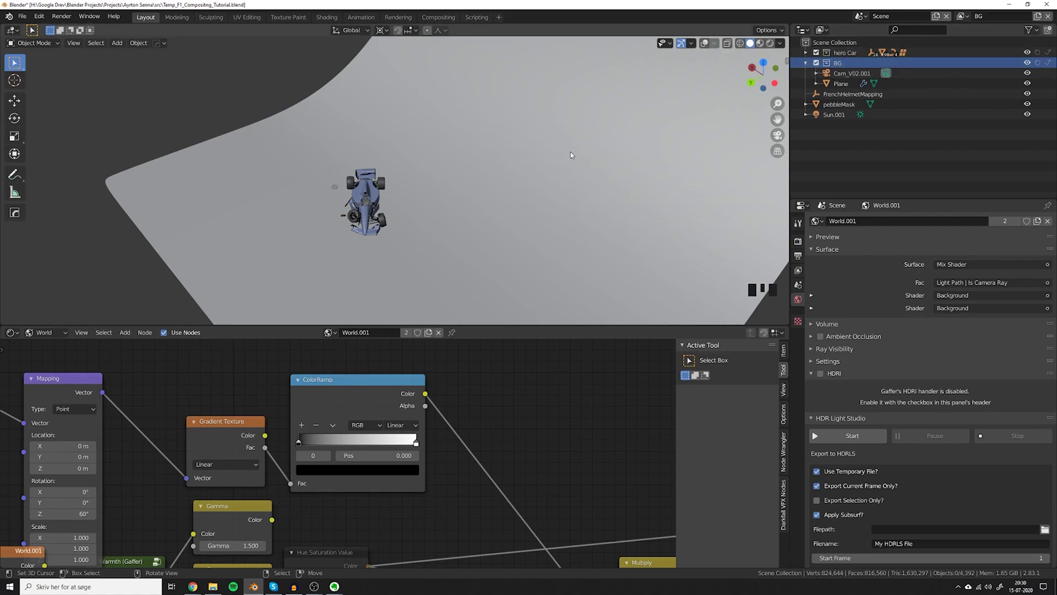
Show the camera view in rendered shading and set the hero Car collection to Indirect Only in the BG view layer.
key(KP_0)
key(z)
click(540, 157)
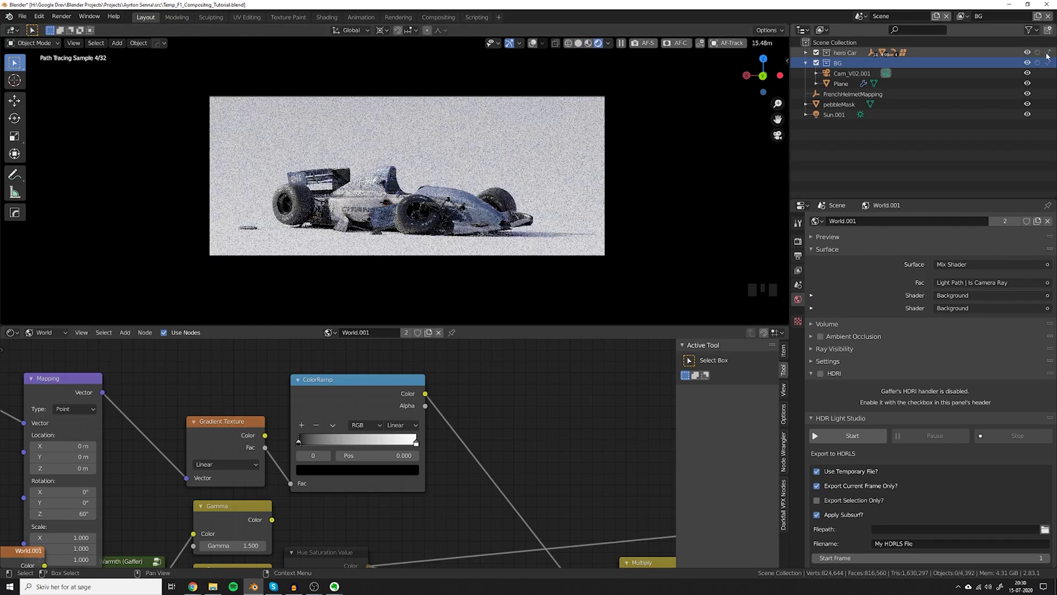
click(1048, 52)
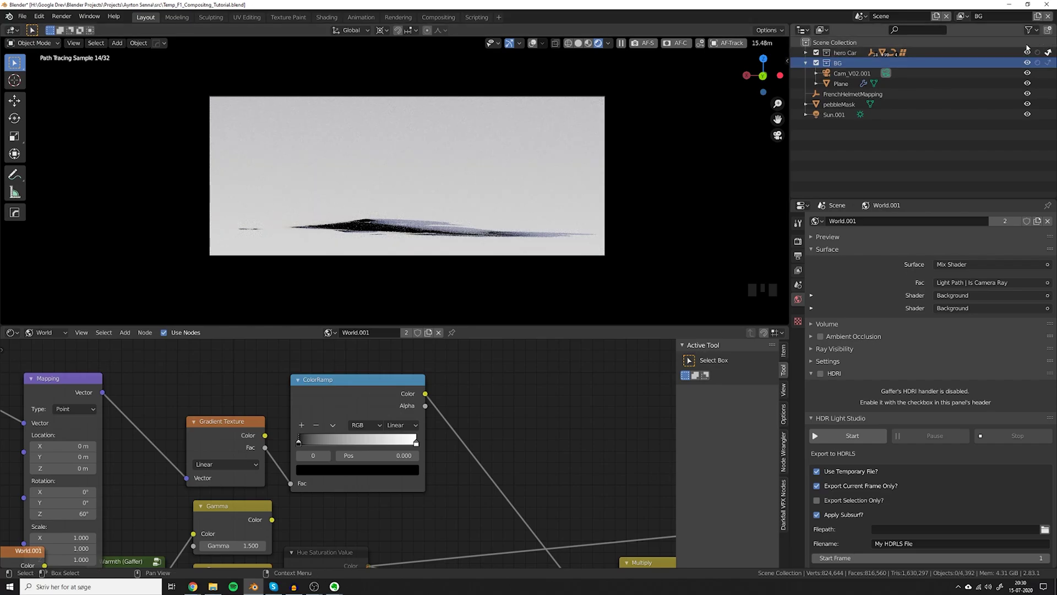
Switch to the Car view layer and set its BG collection to Indirect Only.
click(963, 16)
click(893, 49)
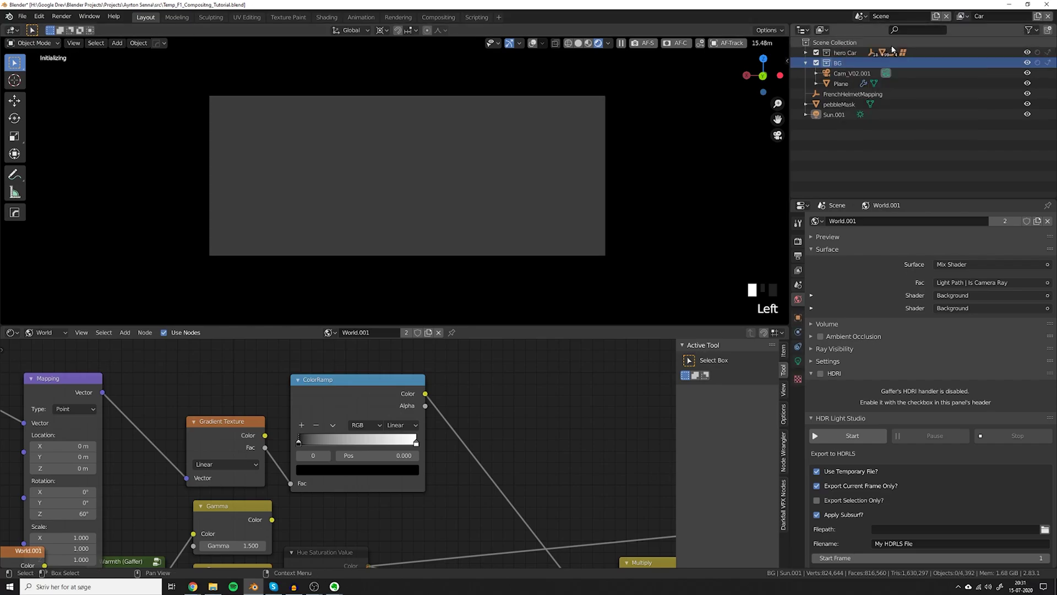
click(1049, 65)
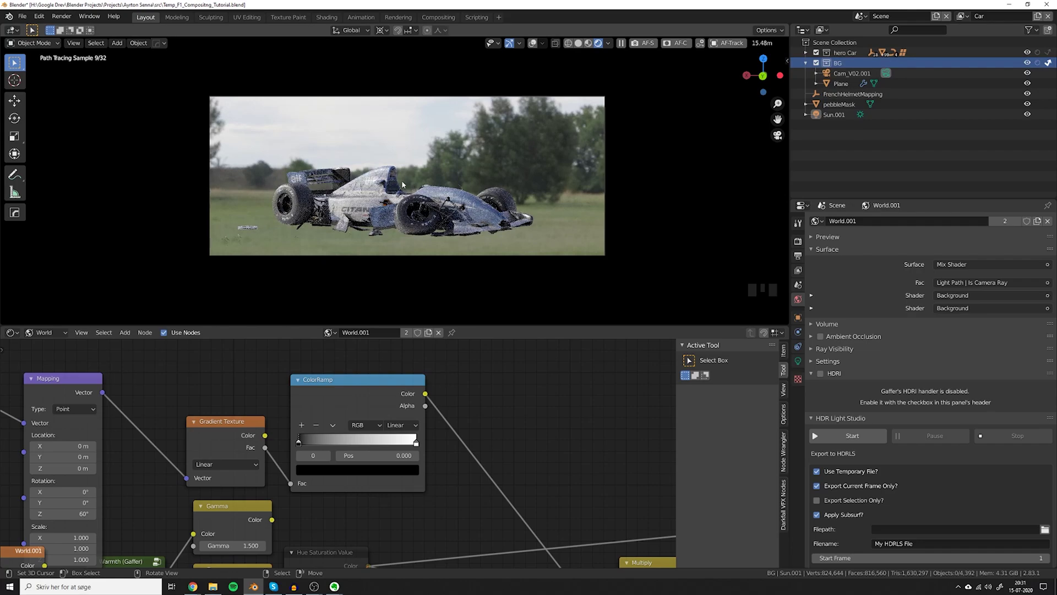
Enable a transparent film background in the scene's render settings.
click(798, 241)
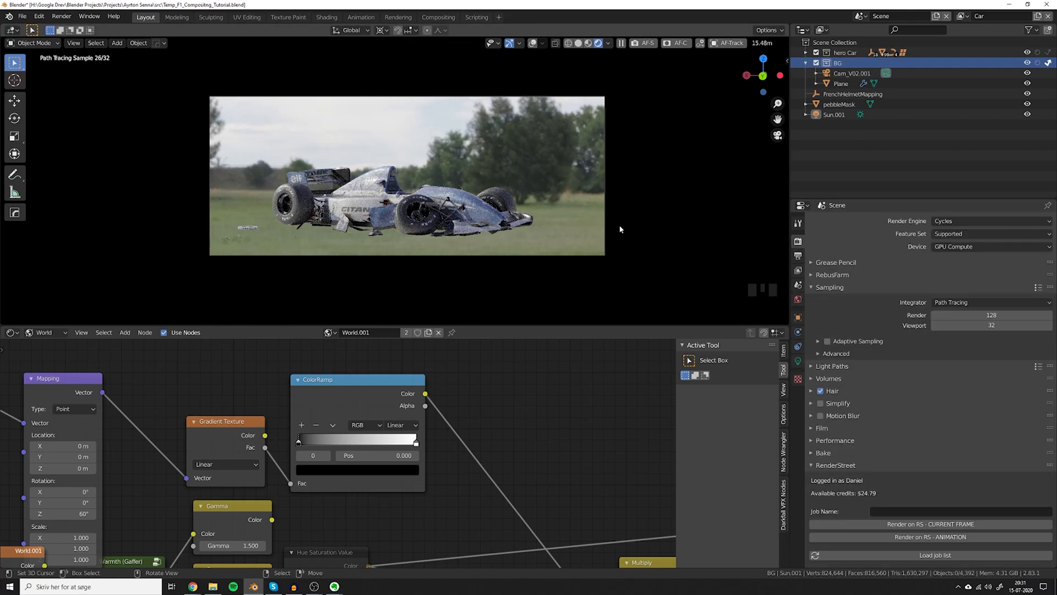
click(821, 428)
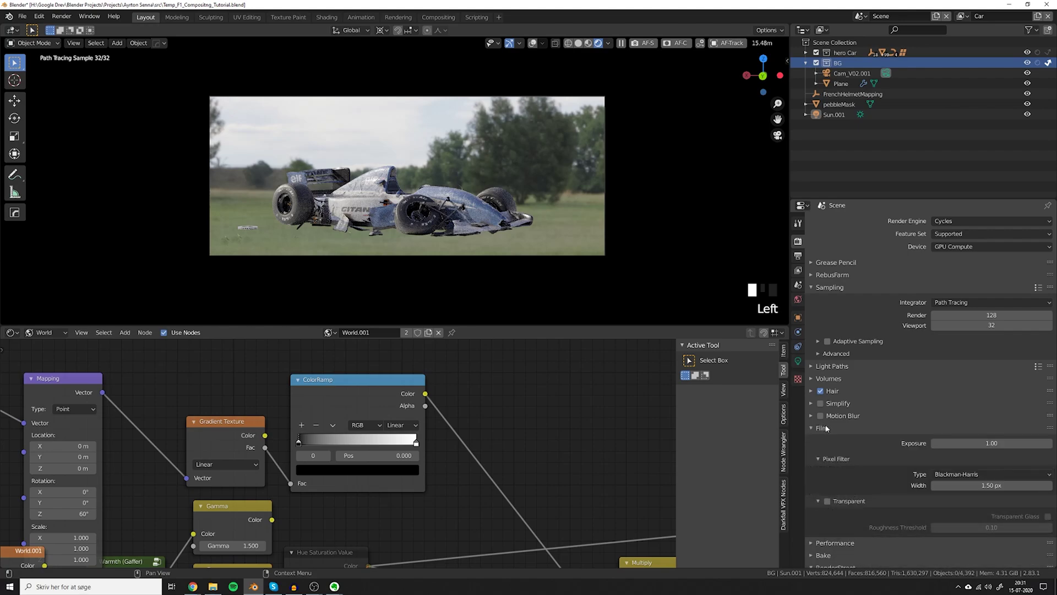
scroll(826, 440, down, 3)
click(827, 452)
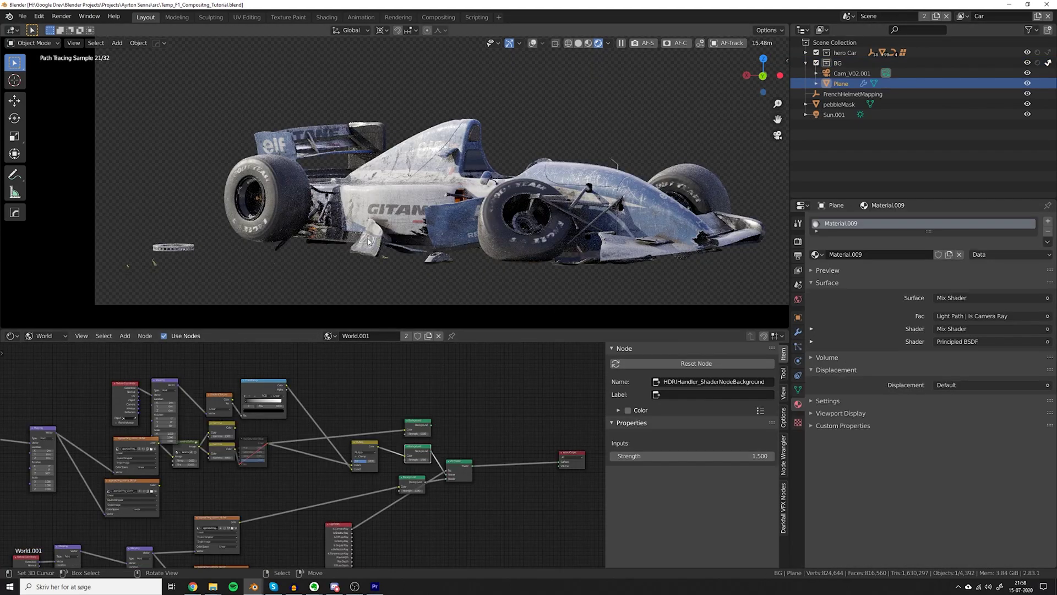
Try Holdout on the BG collection in the Car view layer and switch it back off.
click(914, 83)
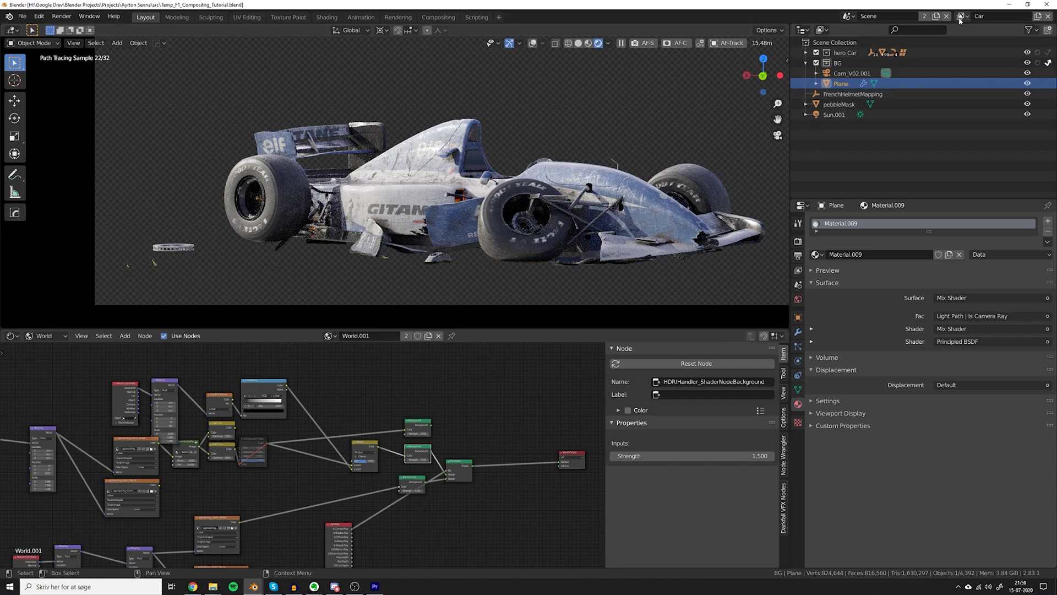
click(1038, 63)
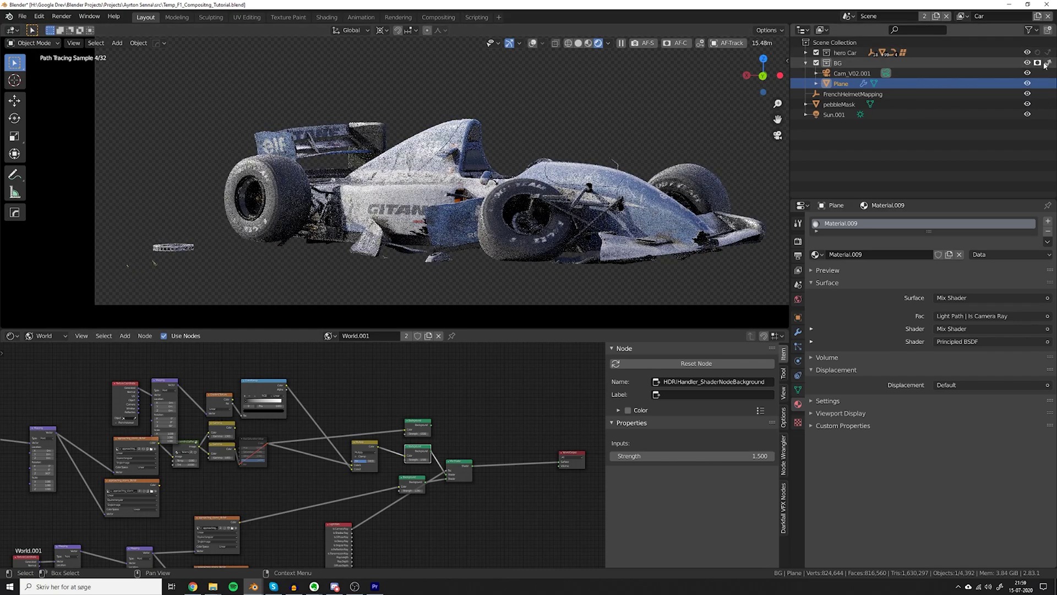
click(1038, 63)
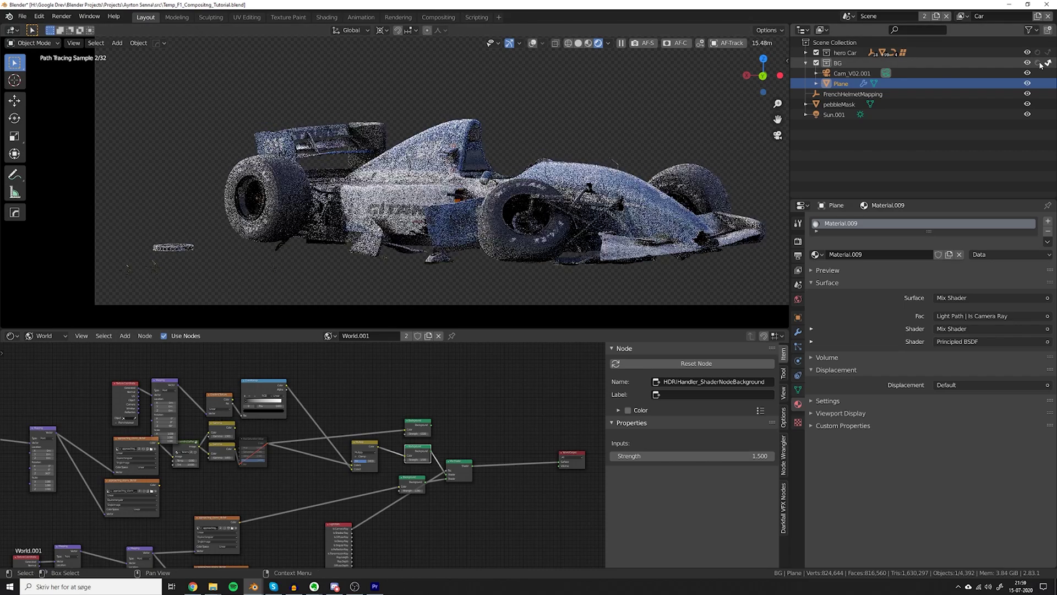
key(ctrl+z)
key(ctrl+z)
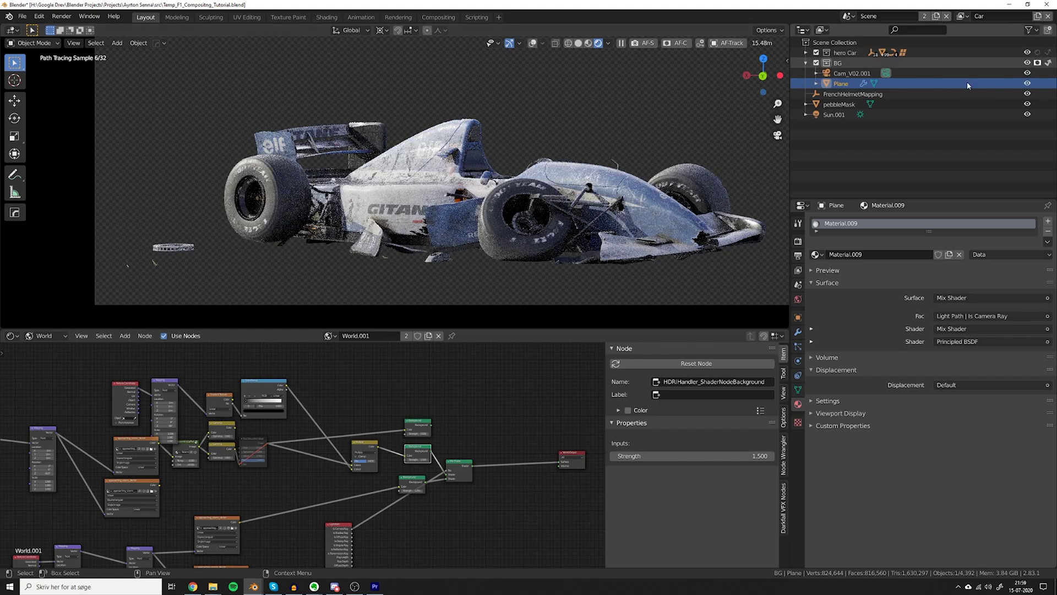
click(1037, 63)
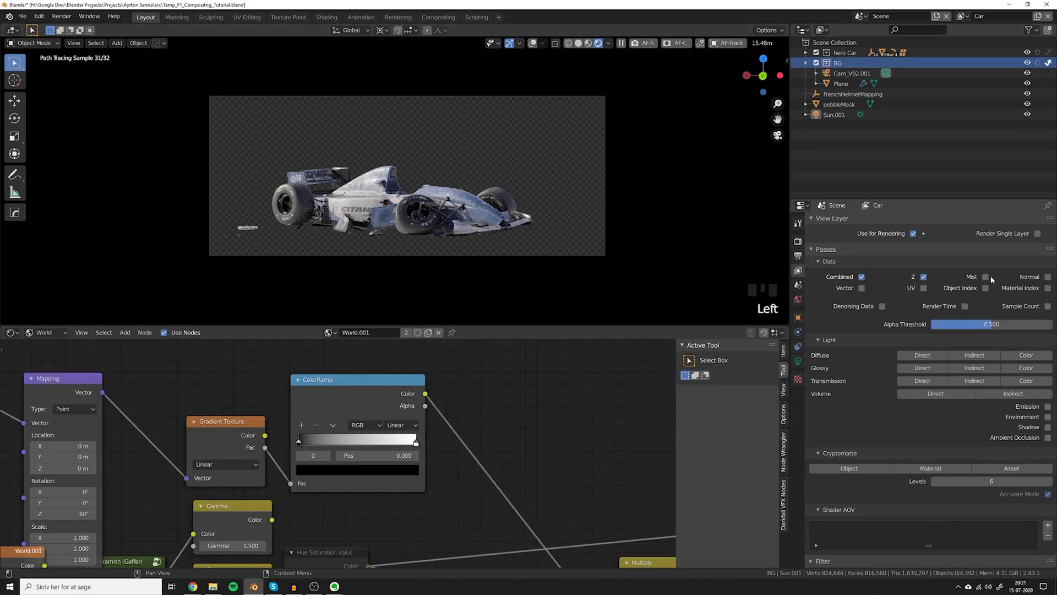
Enable the Mist, Normal, Glossy Direct, Glossy Indirect, Emission, Ambient Occlusion, Cryptomatte Object and Cryptomatte Material passes for the Car view layer.
click(986, 277)
click(1047, 276)
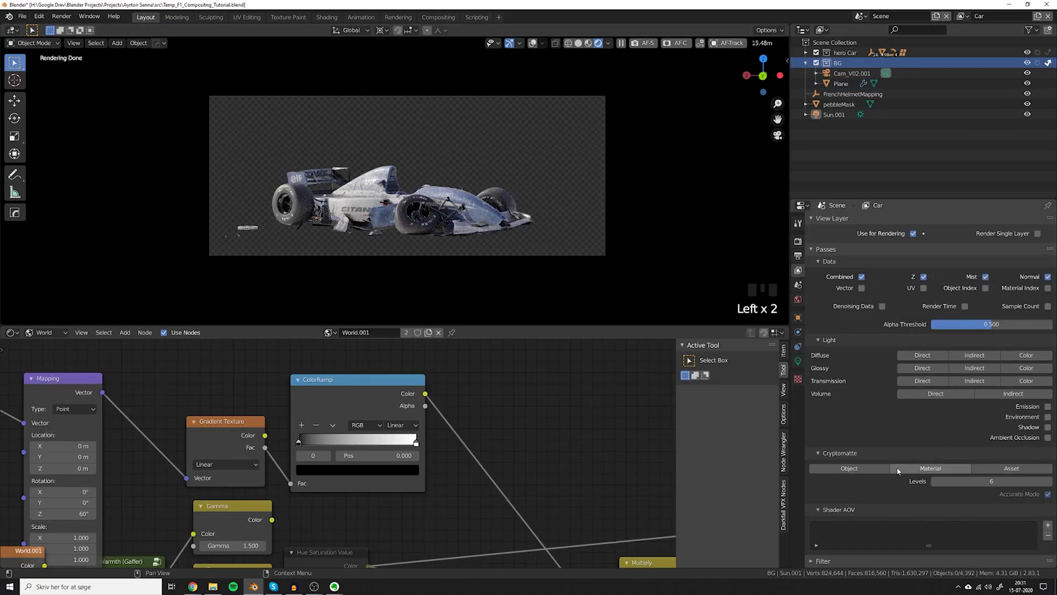
click(849, 468)
click(930, 468)
click(922, 367)
click(974, 367)
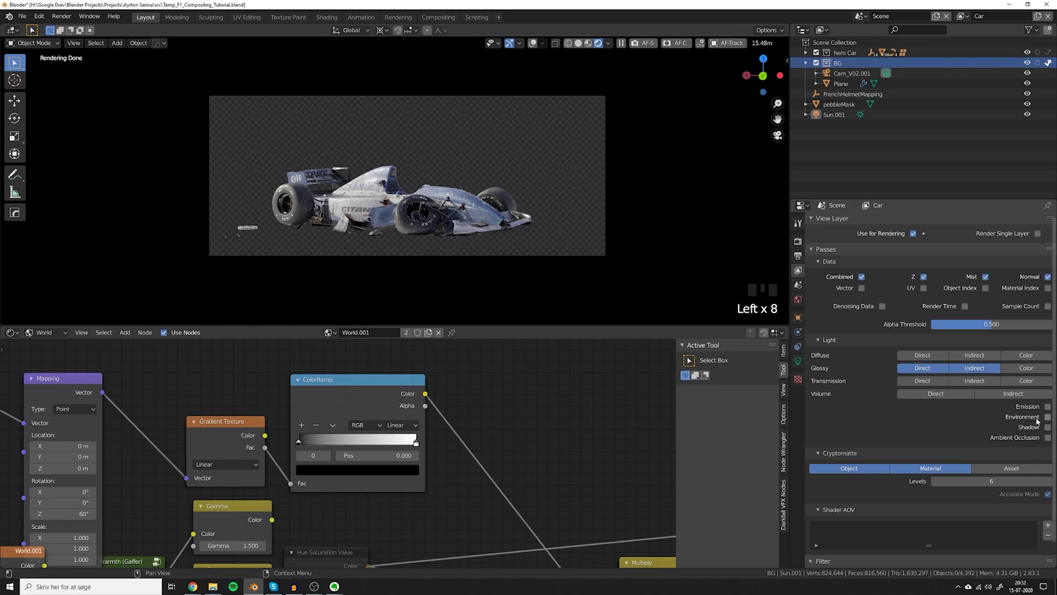
click(1047, 406)
click(1046, 428)
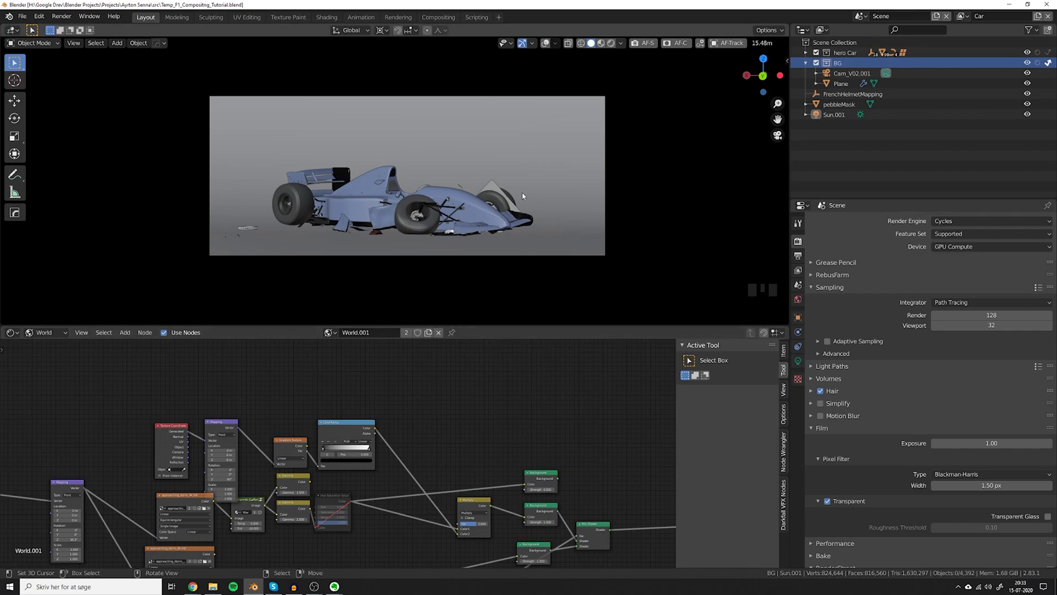
Try OpenEXR MultiLayer as the scene's output file format and return it to PNG.
click(800, 256)
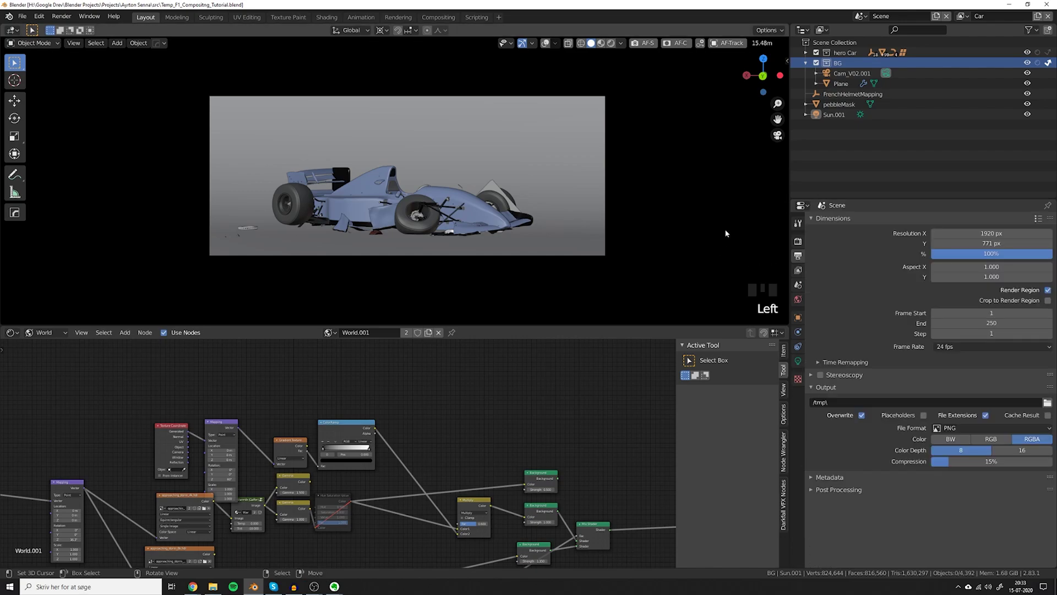
click(800, 256)
click(798, 241)
click(797, 256)
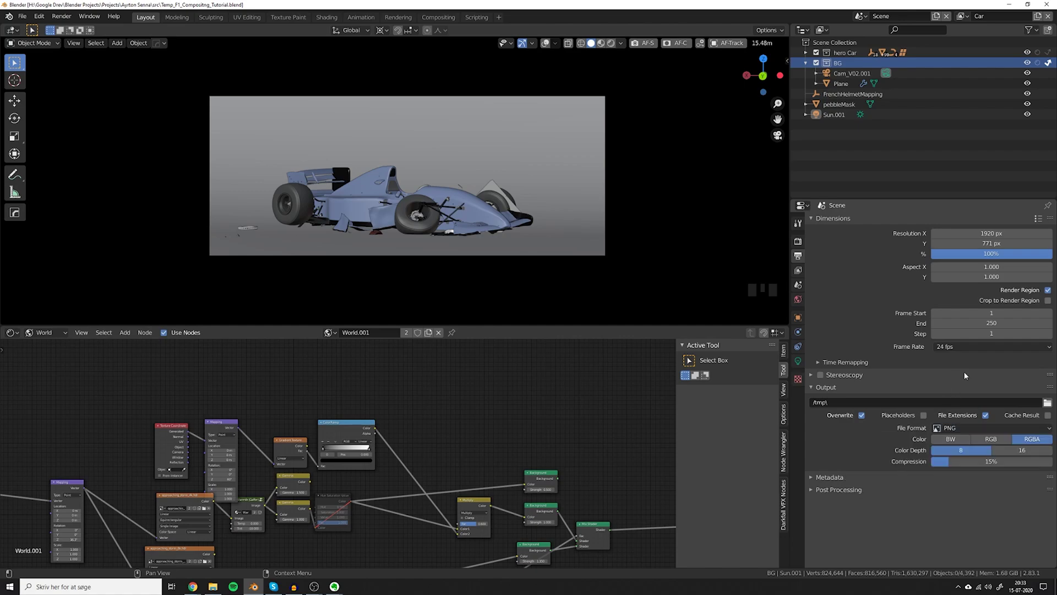
click(954, 427)
click(942, 429)
click(942, 428)
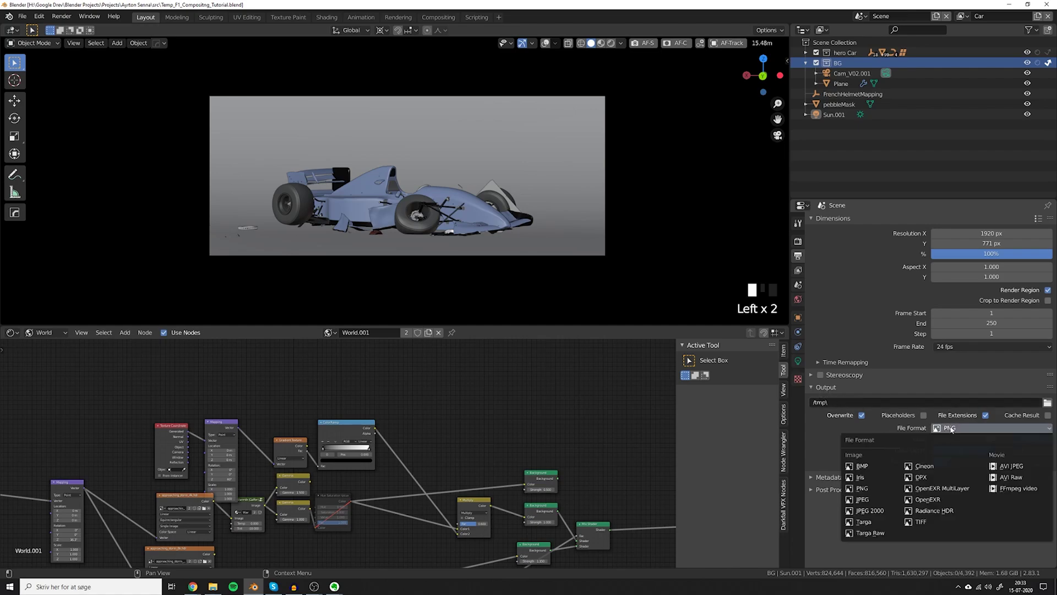
click(932, 489)
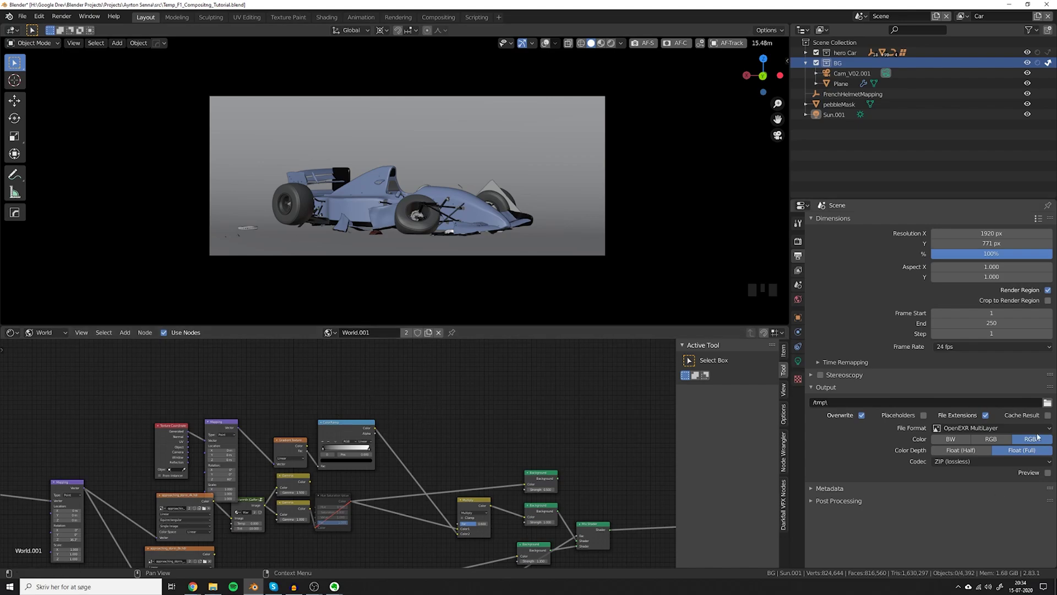
click(969, 428)
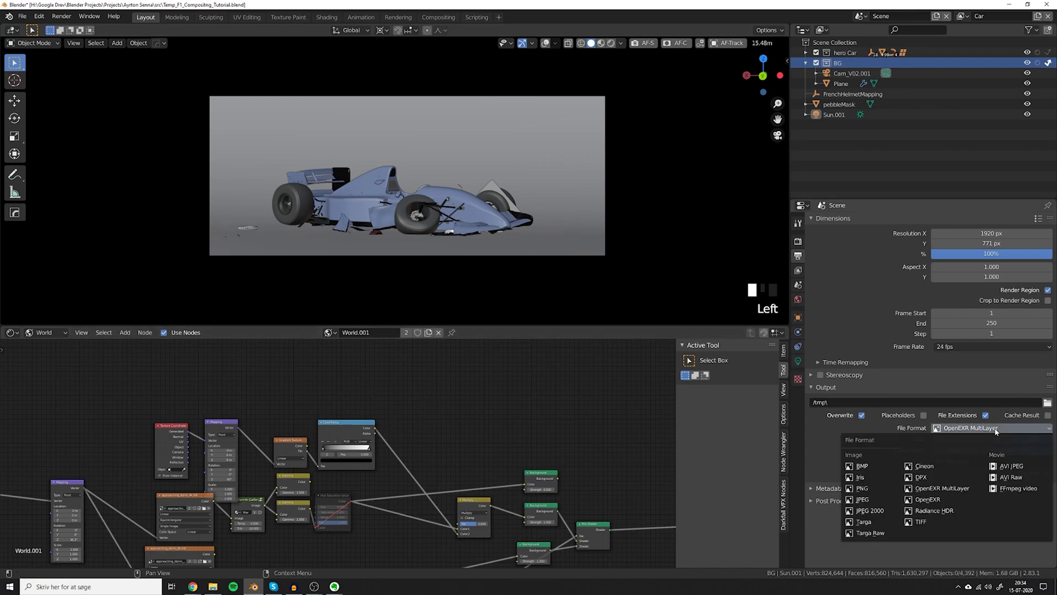
click(873, 489)
Switch the node editor from the world shader to the compositor and enable the use of nodes.
click(11, 332)
click(44, 421)
scroll(335, 449, down, 5)
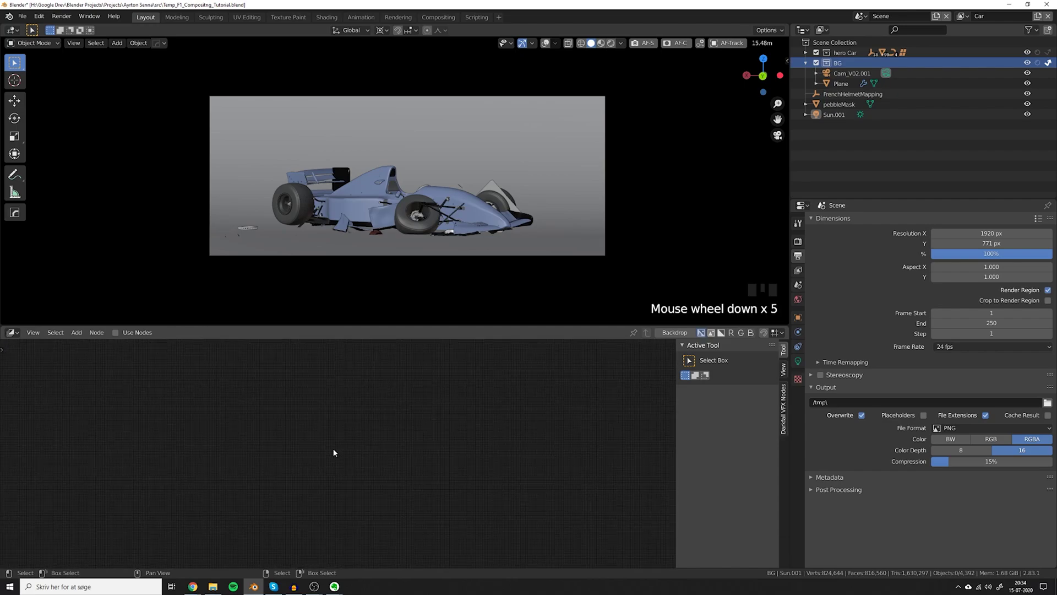
scroll(333, 452, up, 5)
click(137, 333)
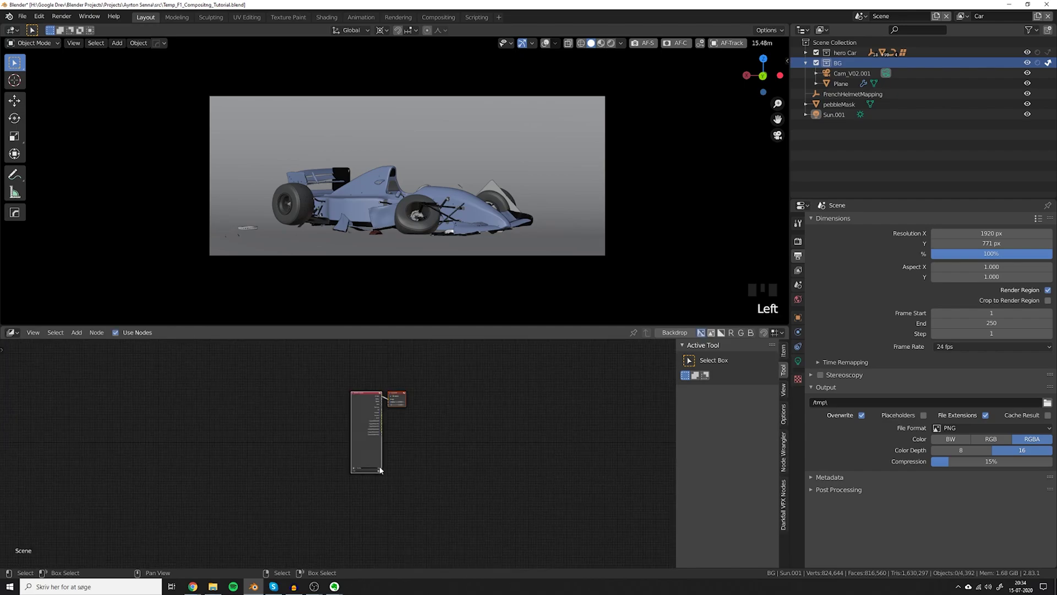
Move the Render Layers node farther away from the Composite node to free up space between them.
scroll(381, 468, up, 5)
middle_drag(403, 437, 398, 461)
scroll(395, 441, up, 3)
click(387, 421)
key(g)
click(232, 413)
middle_drag(225, 389, 283, 400)
scroll(283, 400, up, 2)
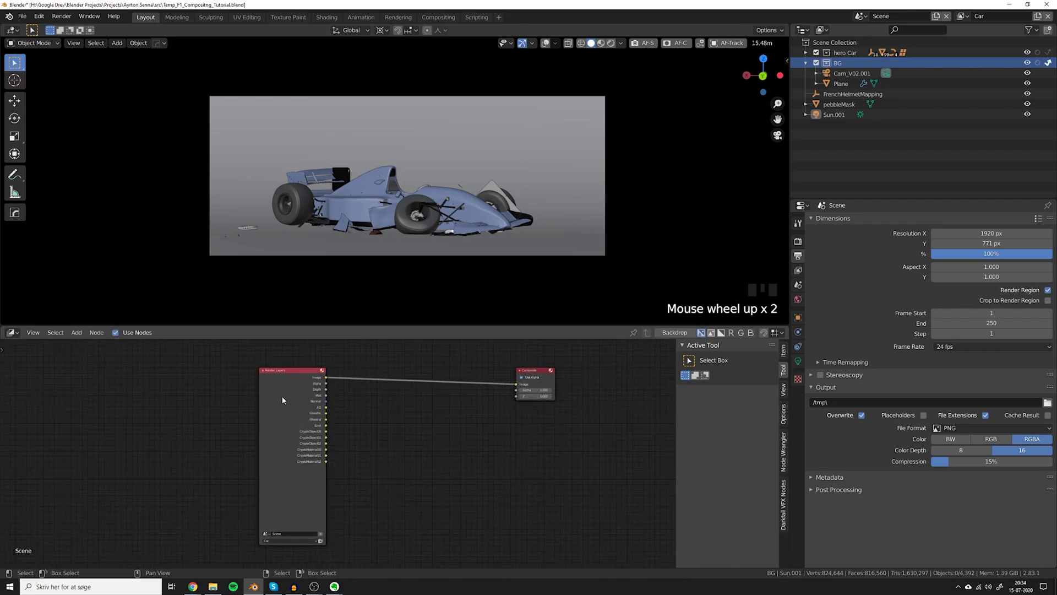
Duplicate the Render Layers node, assign the BG view layer to the copy and place it below the original.
click(282, 394)
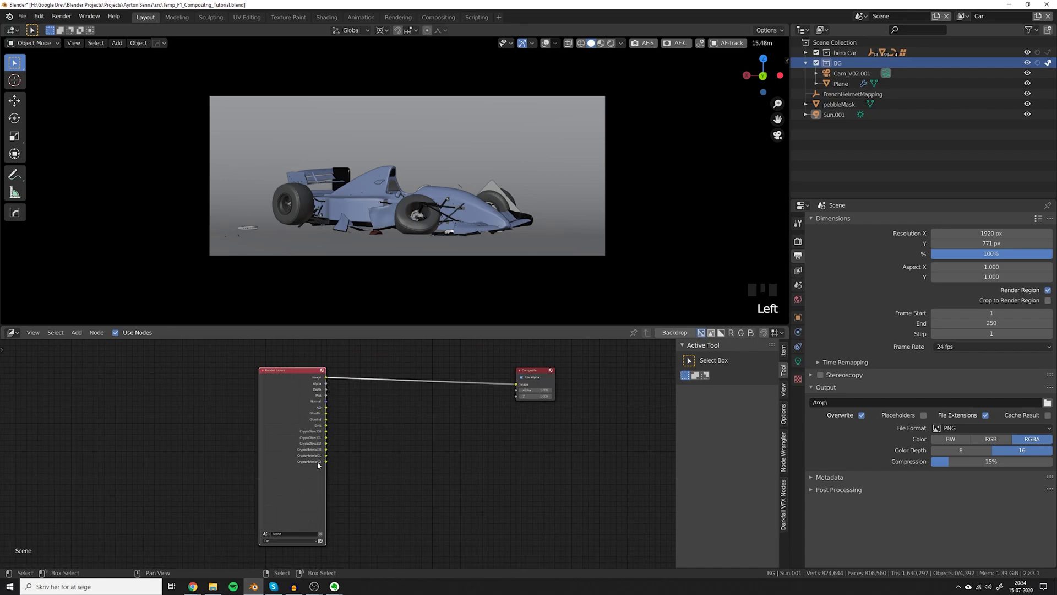
scroll(318, 465, down, 1)
key(ctrl+shift+d)
click(232, 466)
click(217, 534)
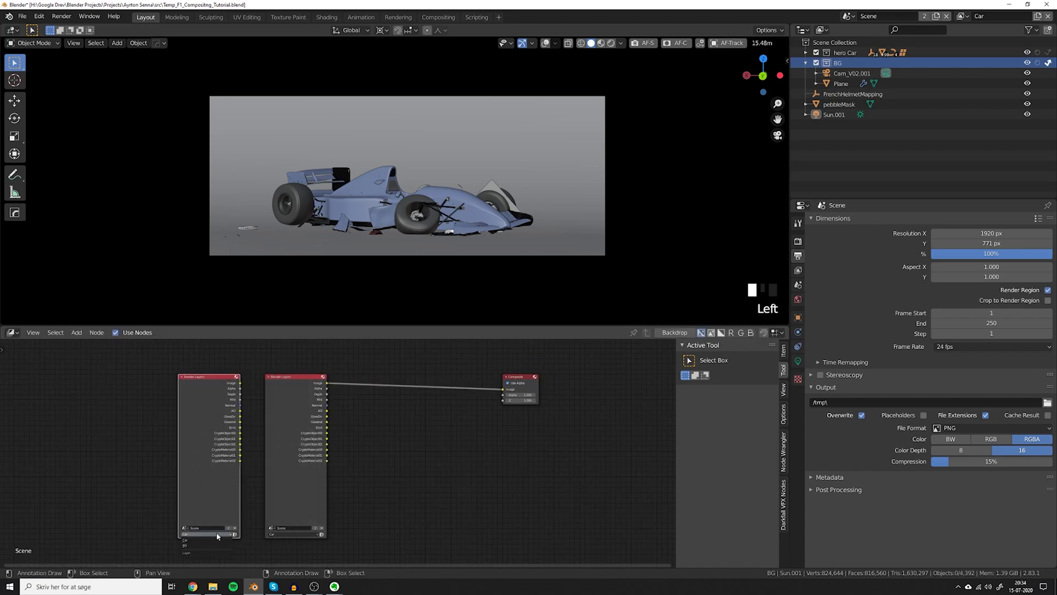
click(205, 544)
key(g)
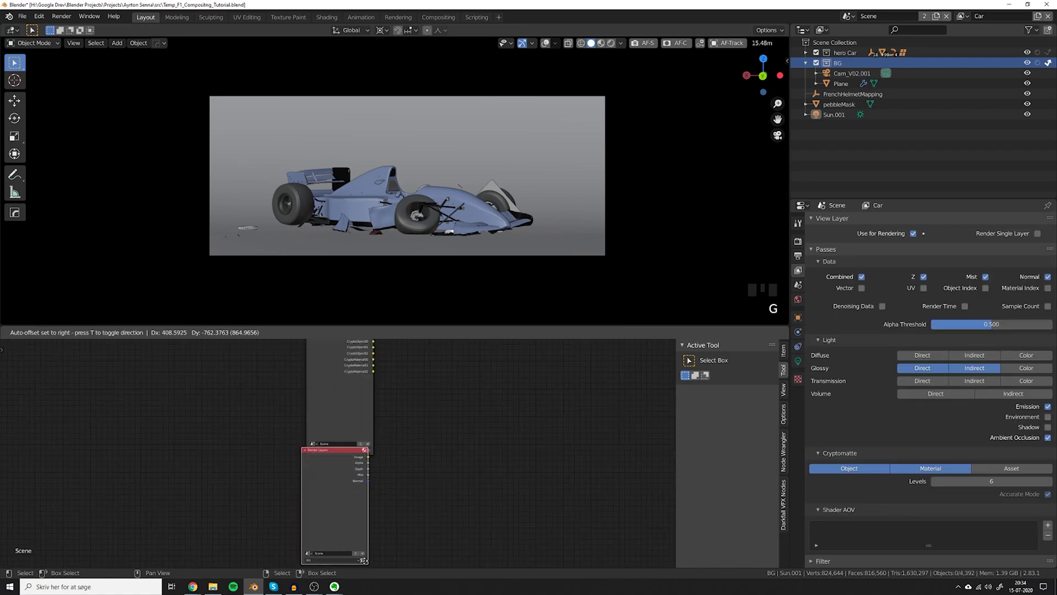
click(367, 348)
Move the Composite node down and farther from the two Render Layers nodes.
scroll(409, 386, down, 1)
middle_drag(409, 386, 378, 448)
drag(480, 353, 529, 389)
key(g)
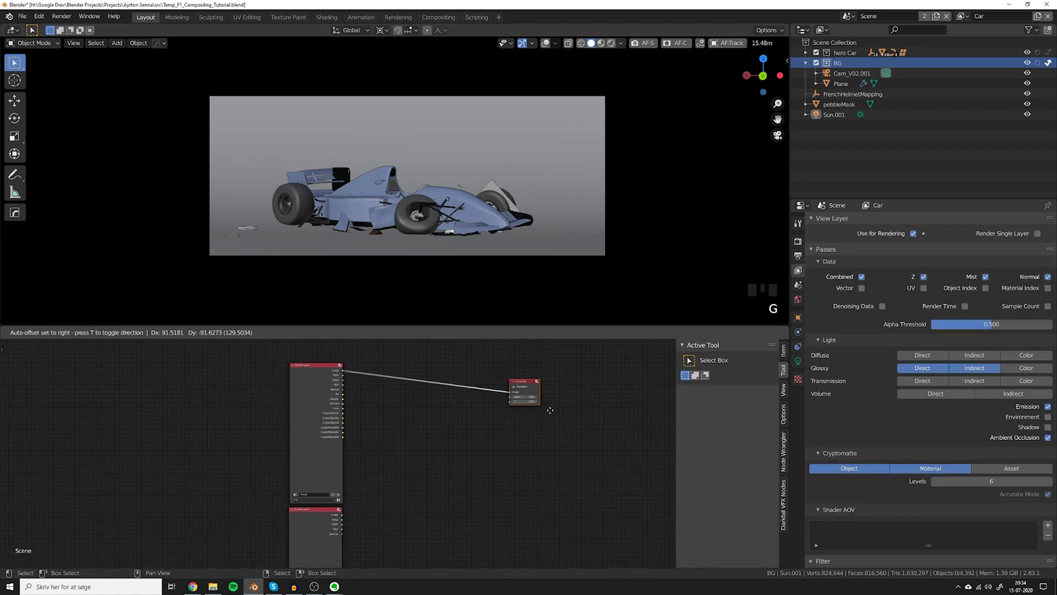
click(608, 482)
middle_drag(361, 476, 358, 438)
middle_drag(319, 352, 317, 376)
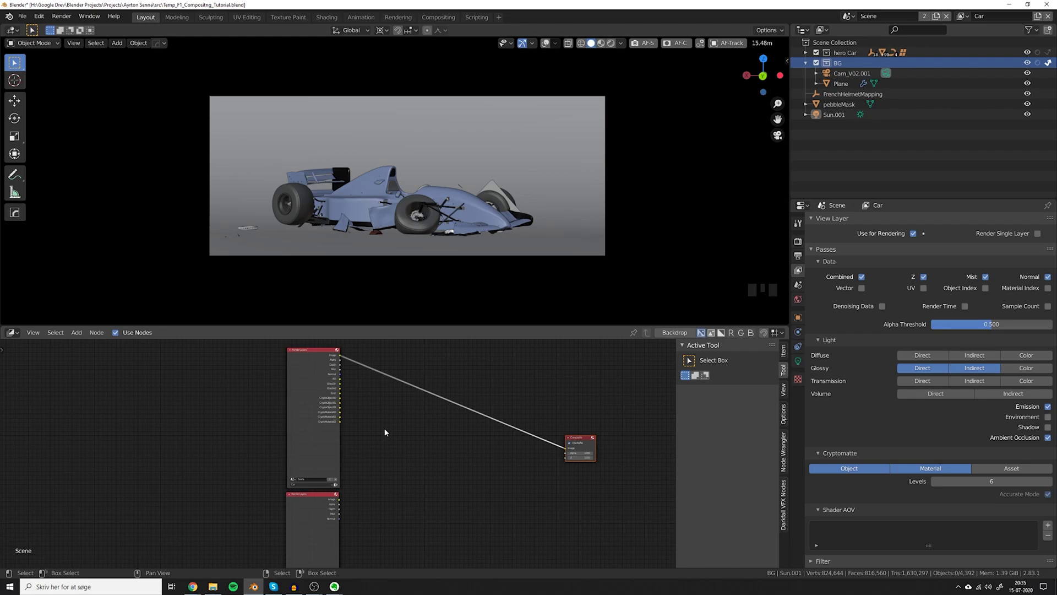
Add a File Output node between the Render Layers and Composite nodes and widen it.
scroll(384, 428, up, 1)
middle_drag(384, 428, 389, 456)
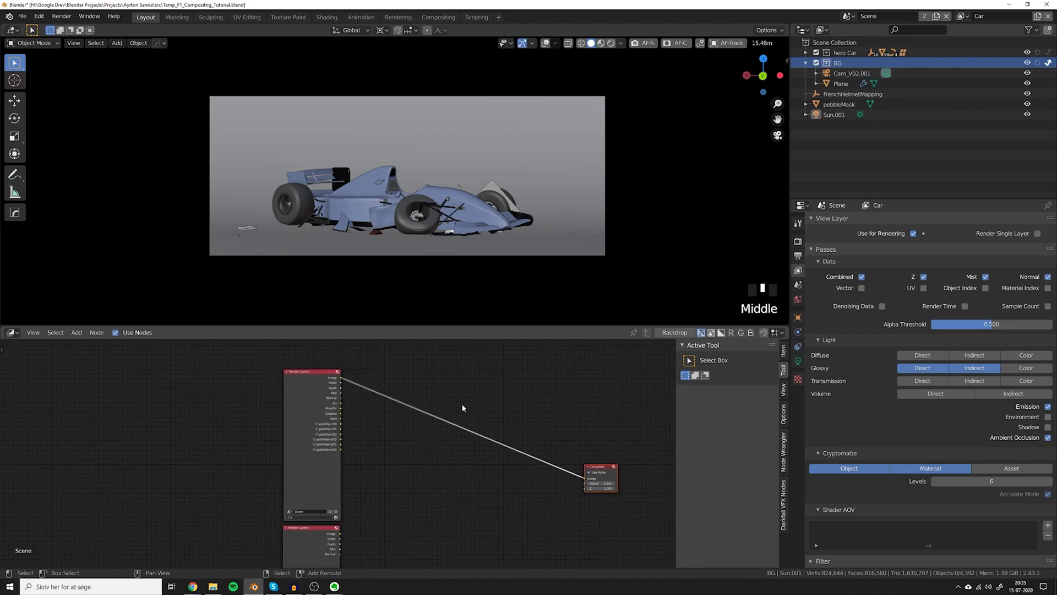
key(shift+a)
click(464, 405)
text(file o)
key(Return)
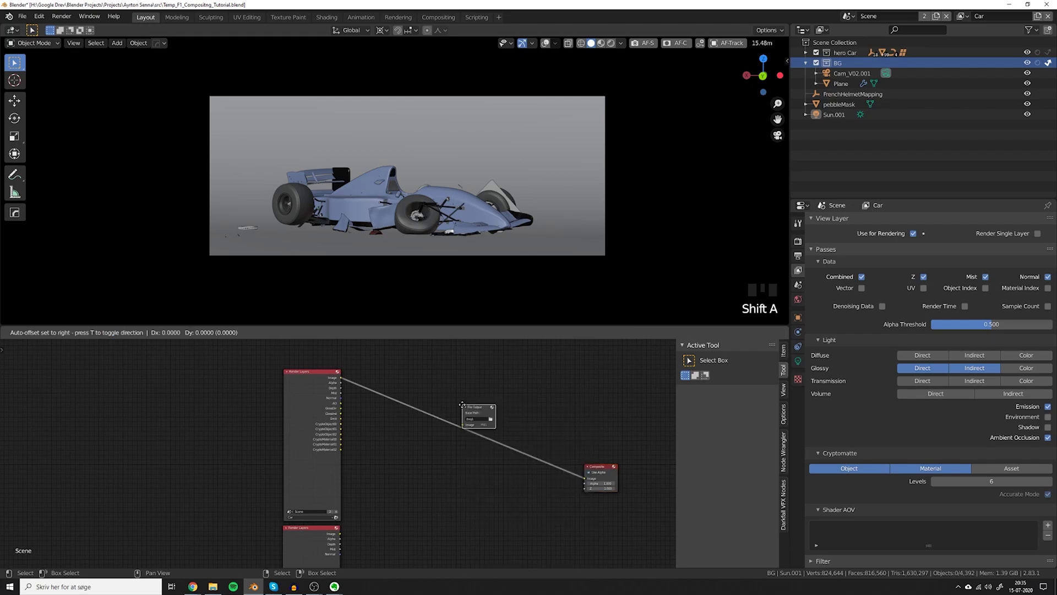
scroll(511, 363, up, 2)
click(543, 391)
drag(542, 390, 636, 392)
Set the File Output node's base path to a new Desktop folder named Tutorial_Temp.
click(798, 255)
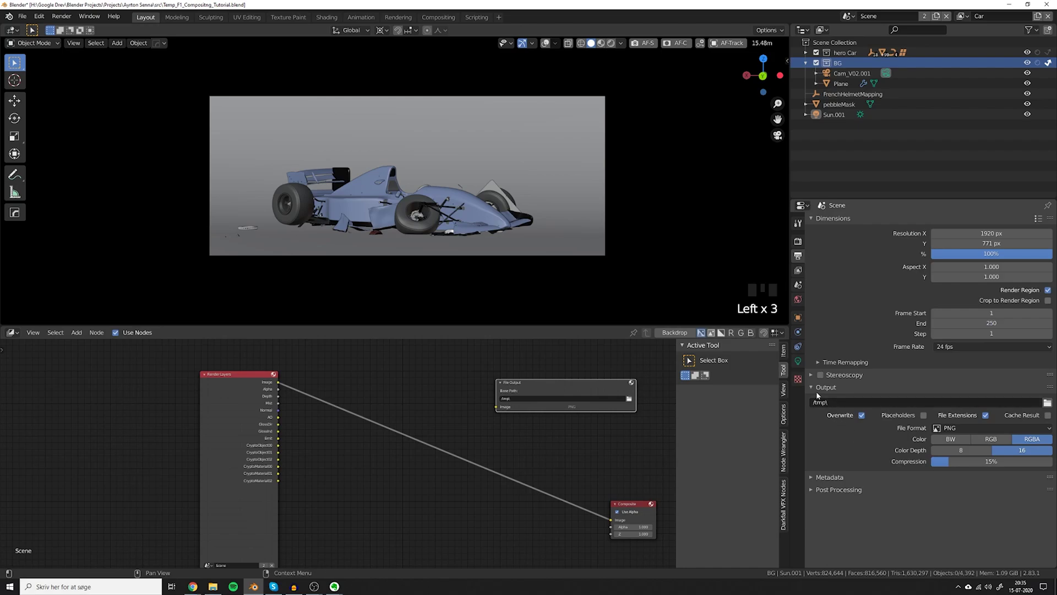
click(783, 413)
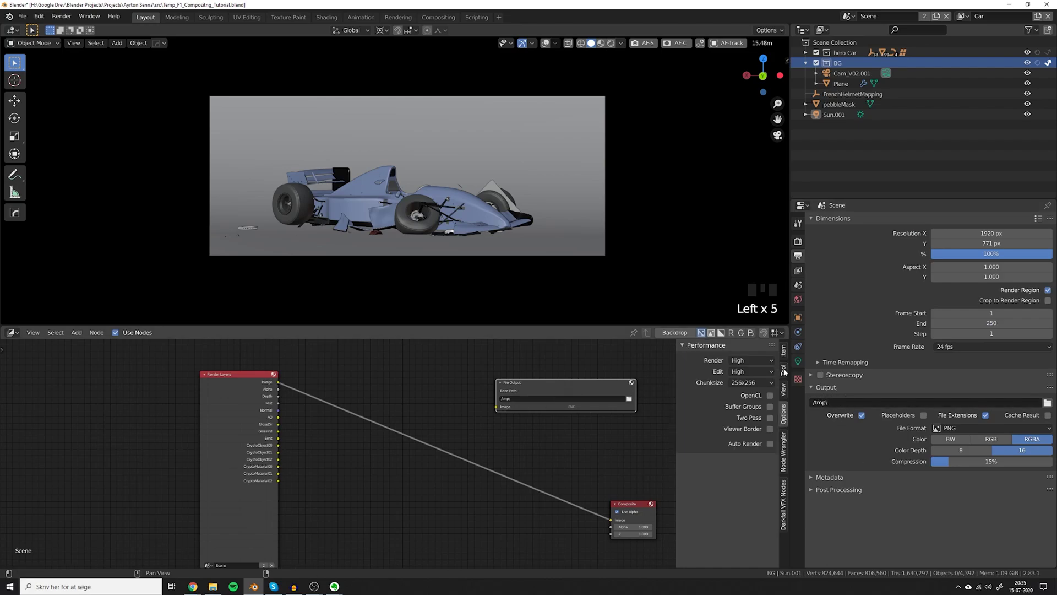
click(783, 350)
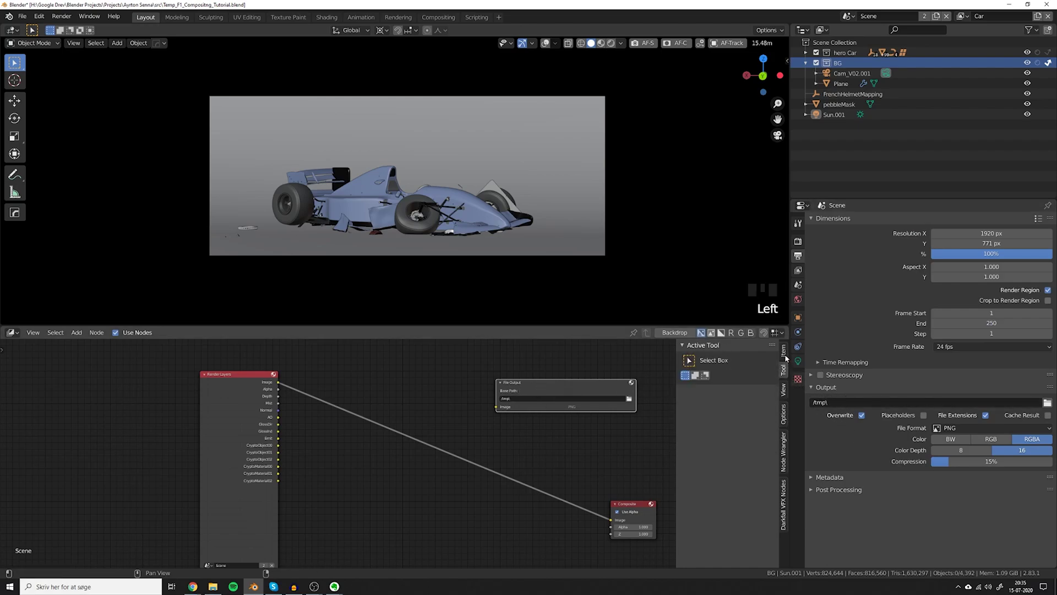
click(682, 421)
scroll(695, 417, down, 4)
scroll(697, 415, up, 1)
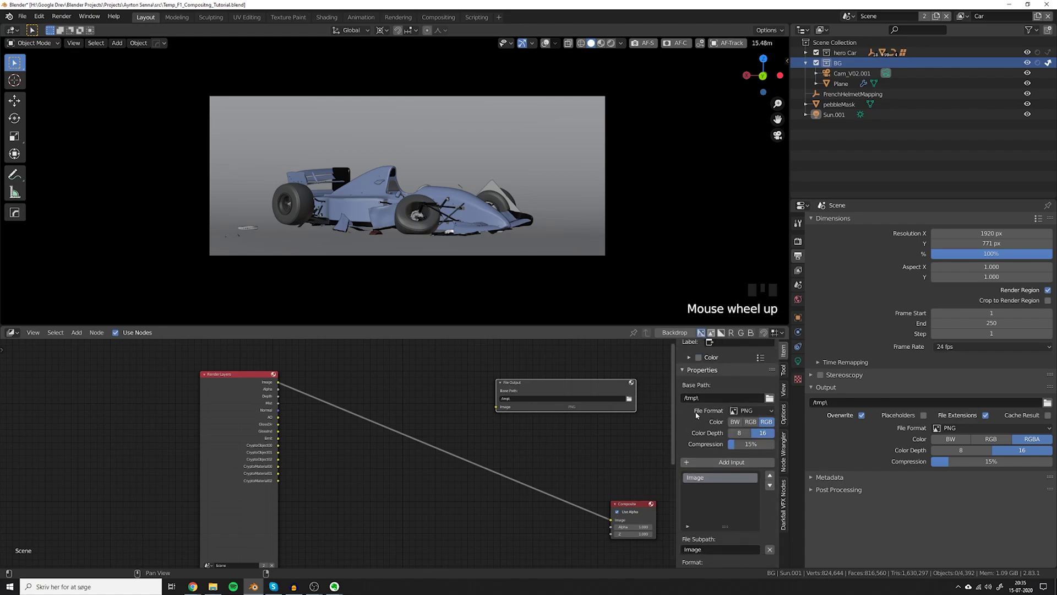
click(770, 397)
click(117, 168)
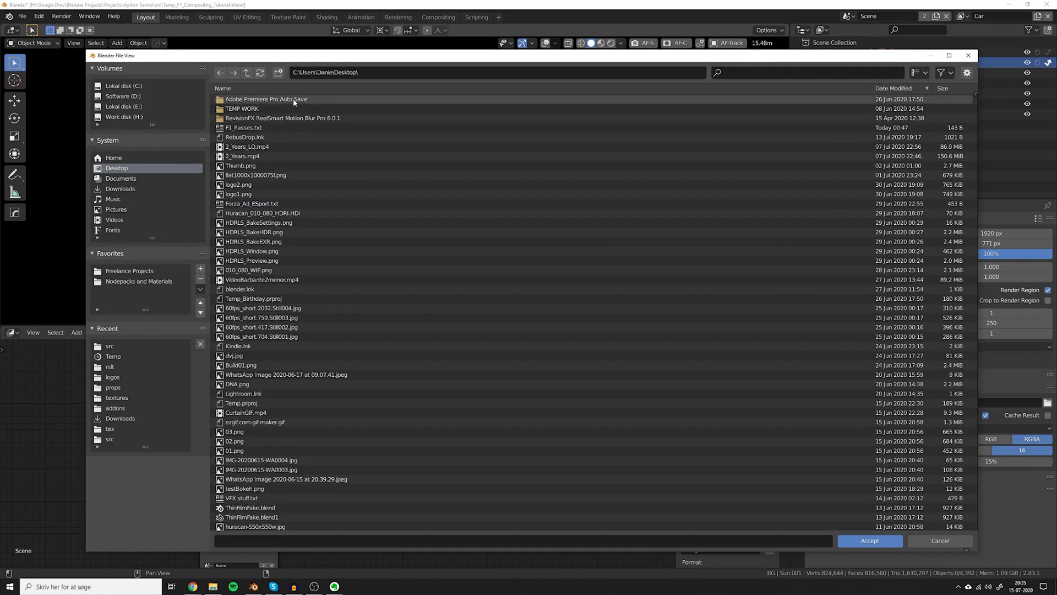
click(278, 73)
text(Tutp)
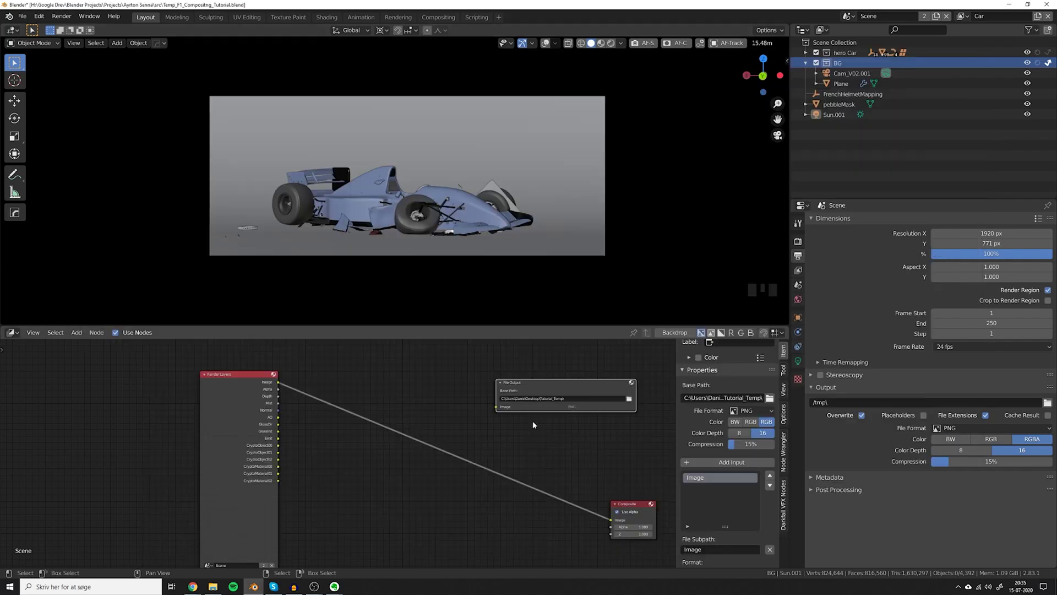
Set the File Output node's file format to OpenEXR MultiLayer.
scroll(528, 421, up, 2)
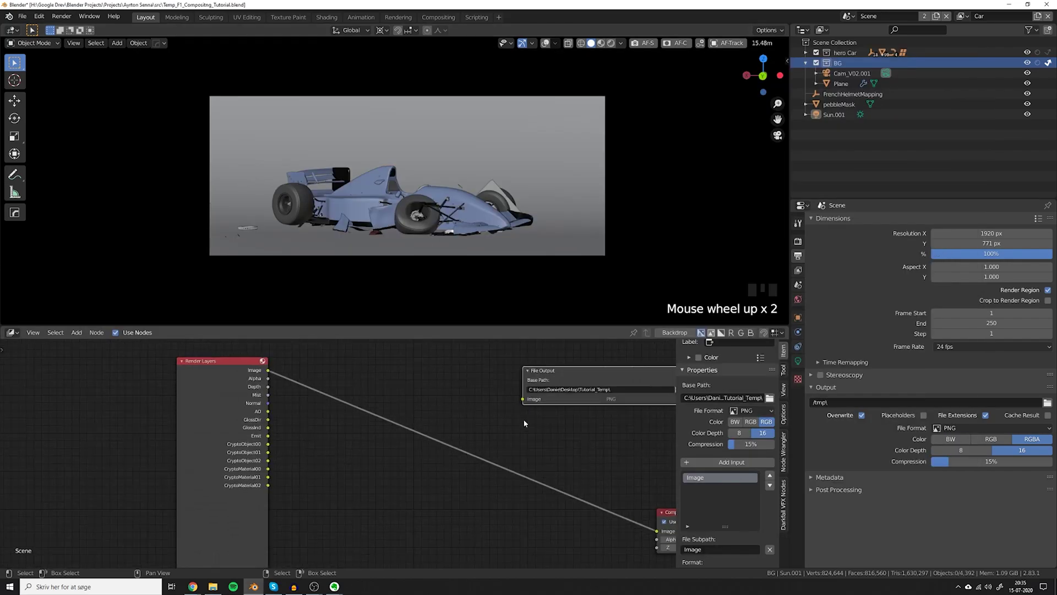
middle_drag(543, 404, 504, 417)
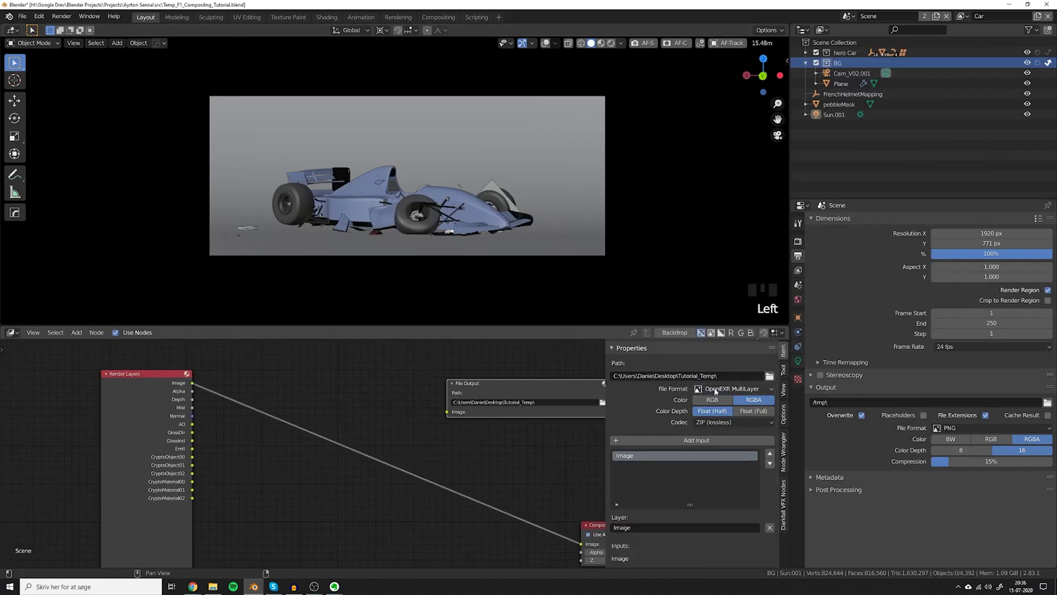
click(711, 392)
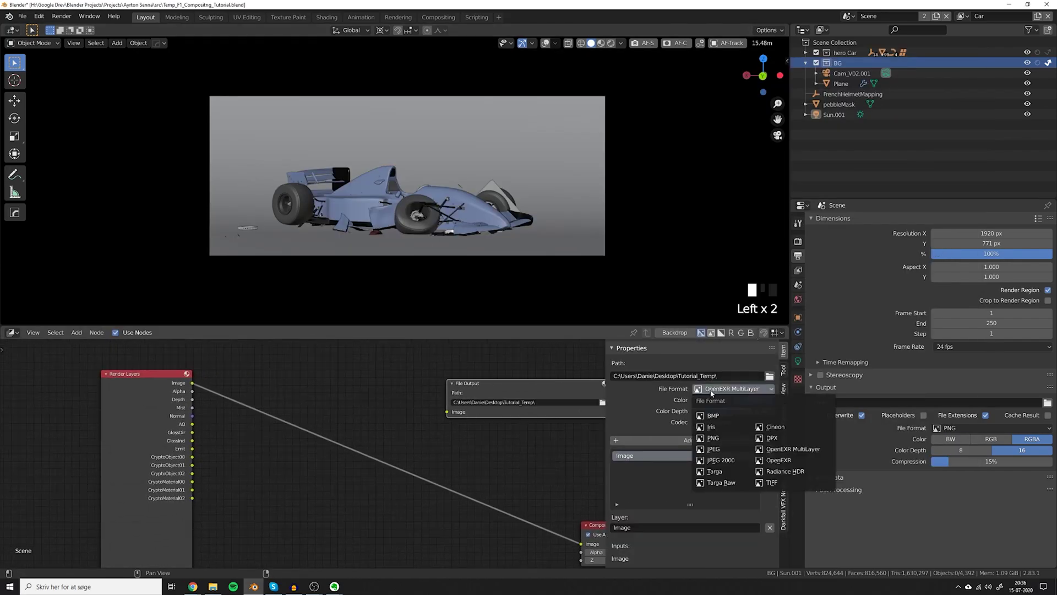
click(787, 449)
middle_drag(652, 407, 650, 427)
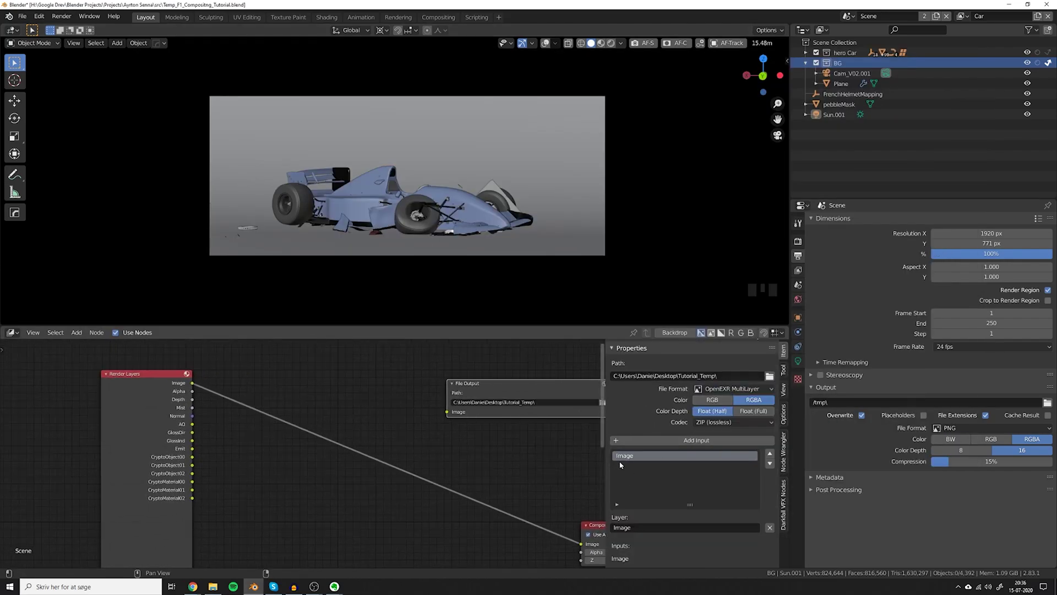
Add four more inputs to the File Output node.
click(660, 440)
click(660, 440)
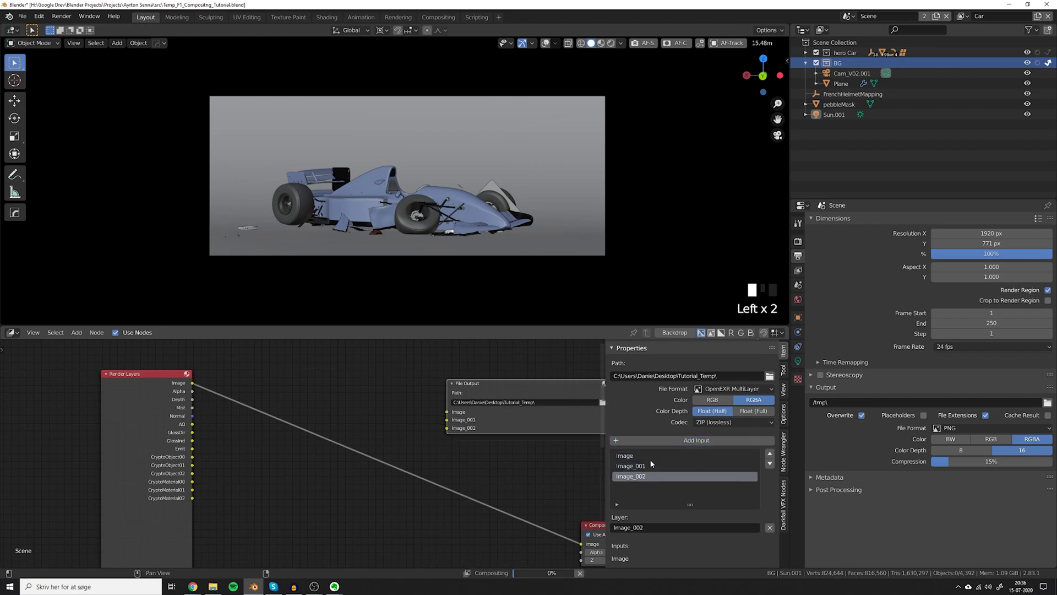
click(660, 441)
click(661, 440)
Rename the File Output node's first four inputs beauty, mist, normal and ao.
click(633, 455)
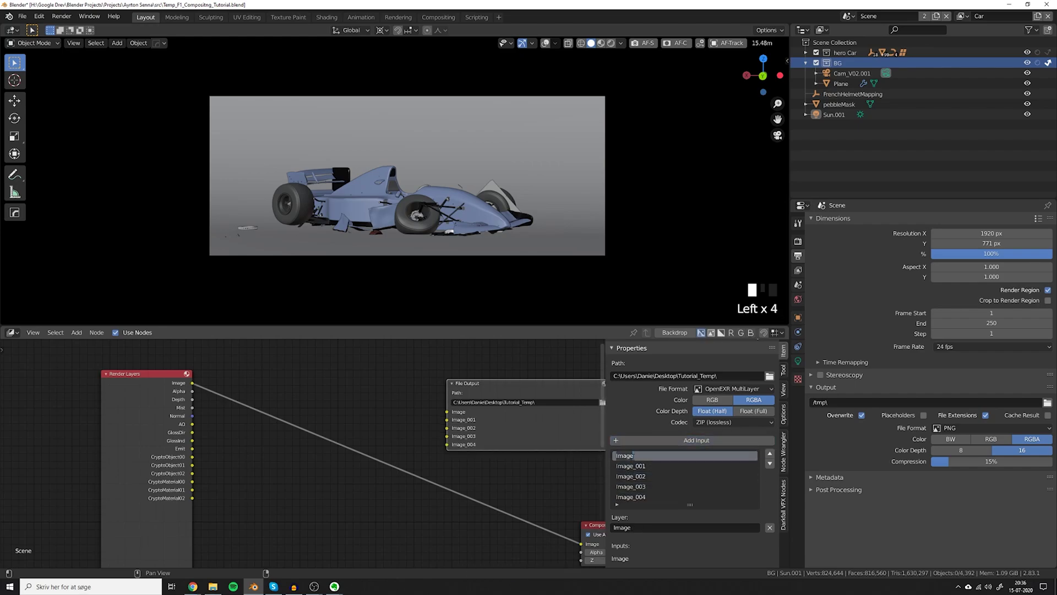
double_click(631, 466)
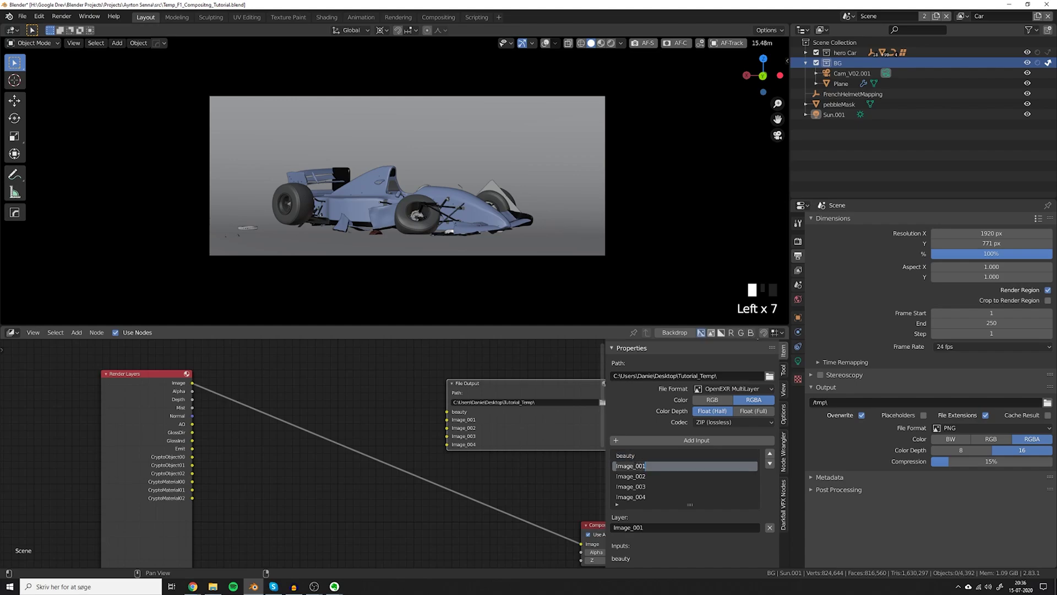
double_click(635, 478)
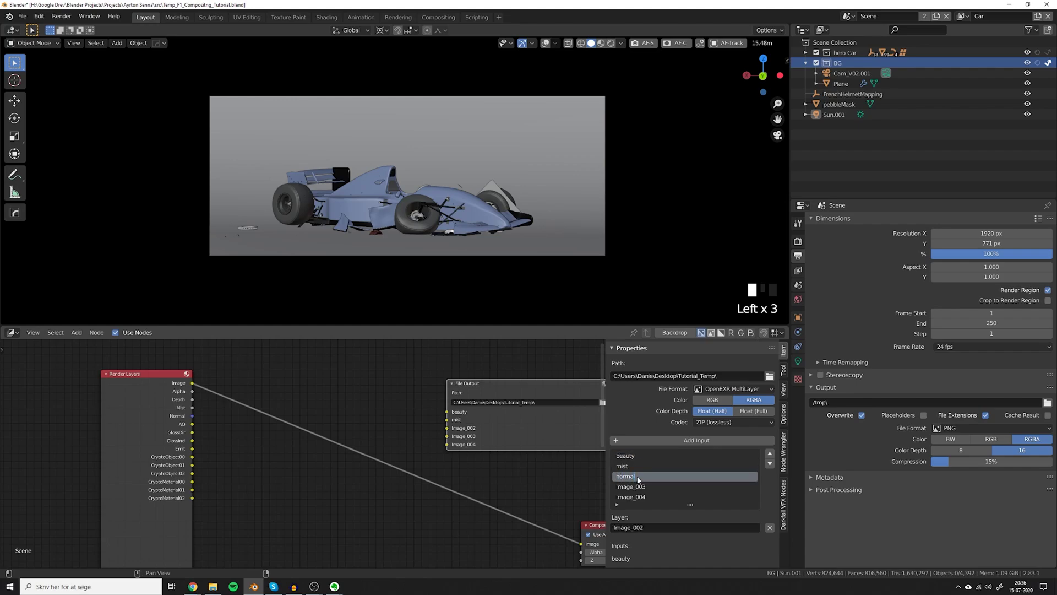
text(normal)
key(Return)
double_click(633, 487)
text(ao)
key(Return)
Name the next File Output inputs glossDir, glossInd, emit and cryptoObj00, adding inputs as needed.
double_click(631, 497)
text(glossDir)
text(00)
key(Return)
Add the remaining File Output inputs and name them cryptoObj01, cryptoObj02, cryptoMat00, cryptoMat01 and cryptoMat02.
click(660, 441)
double_click(630, 497)
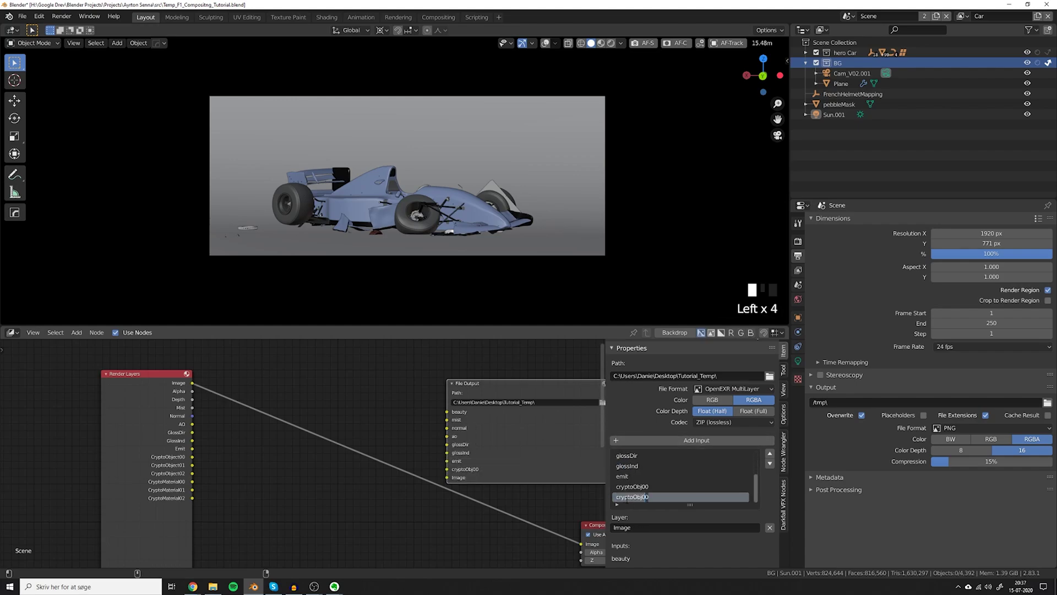
text(cryptoObj01)
key(Return)
click(660, 440)
double_click(633, 497)
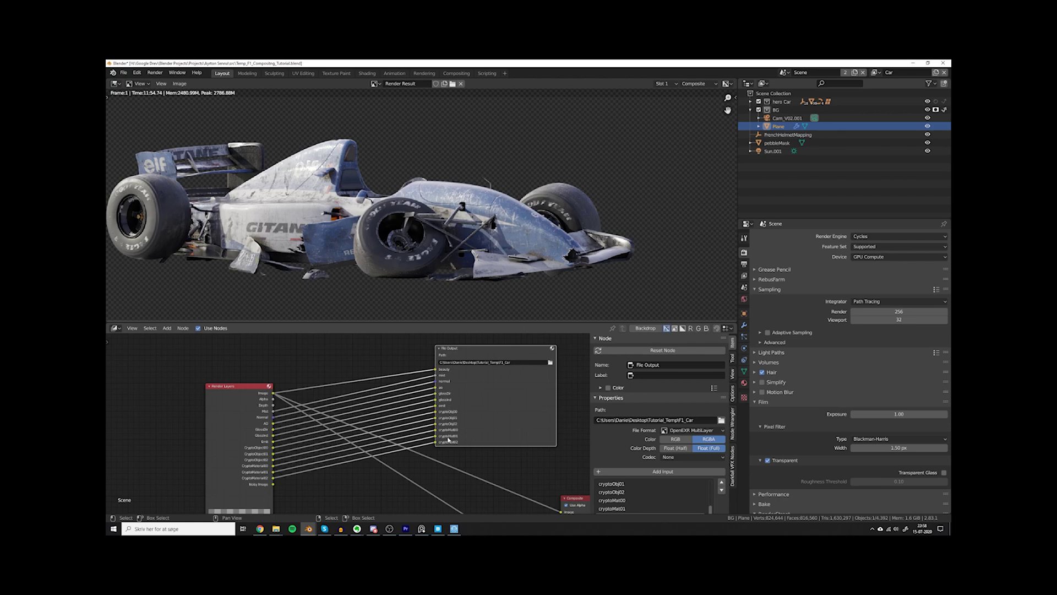
scroll(715, 451, down, 2)
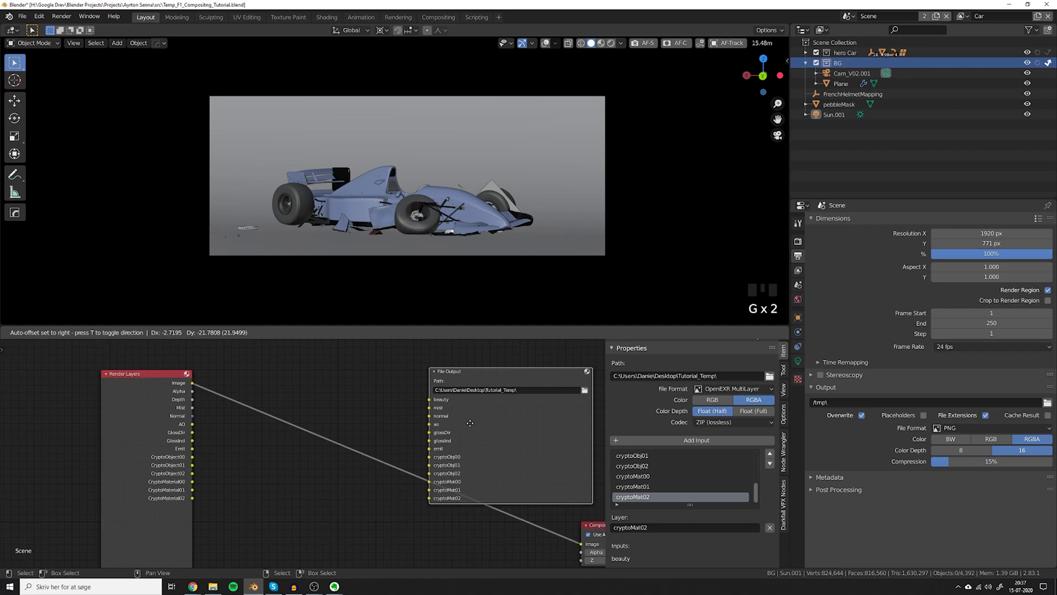
Turn the File Output node into a node group named Default Outputs and save the file.
click(470, 422)
scroll(470, 422, down, 5)
key(ctrl+g)
scroll(418, 469, up, 5)
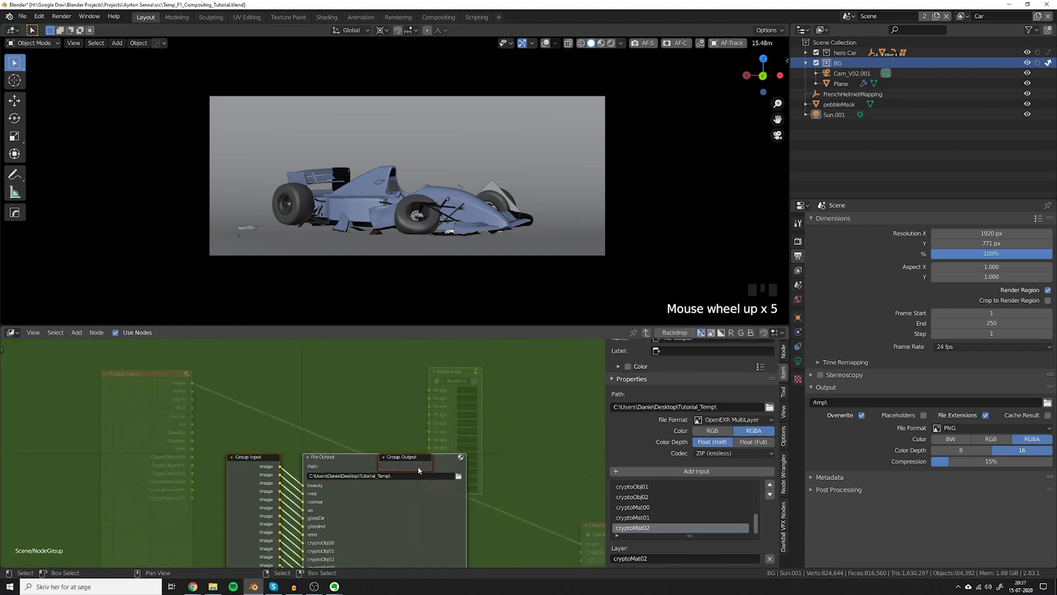
click(408, 459)
key(g)
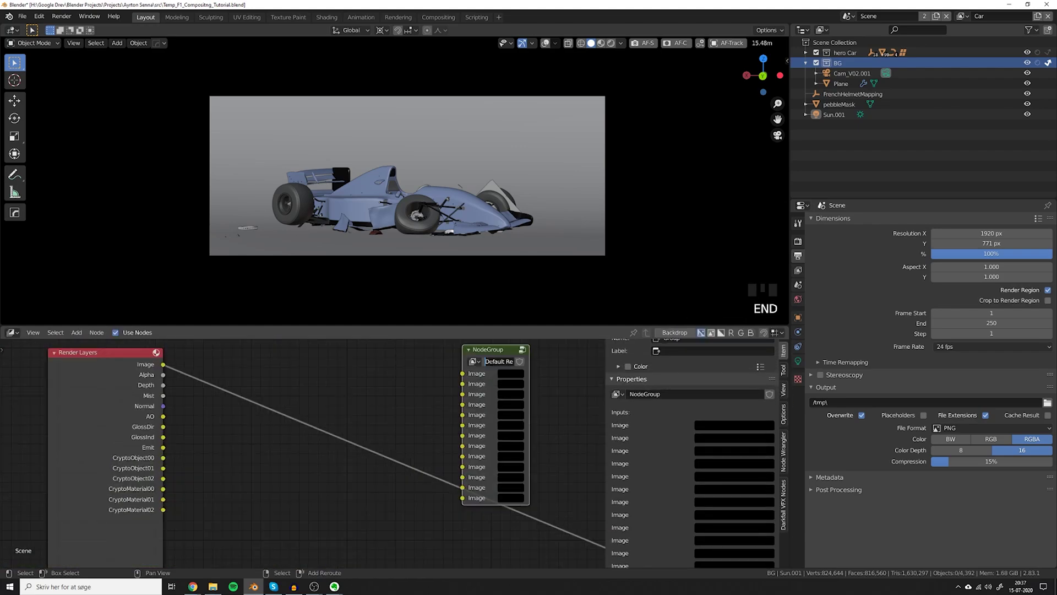
text(Default Outputs)
key(ctrl+s)
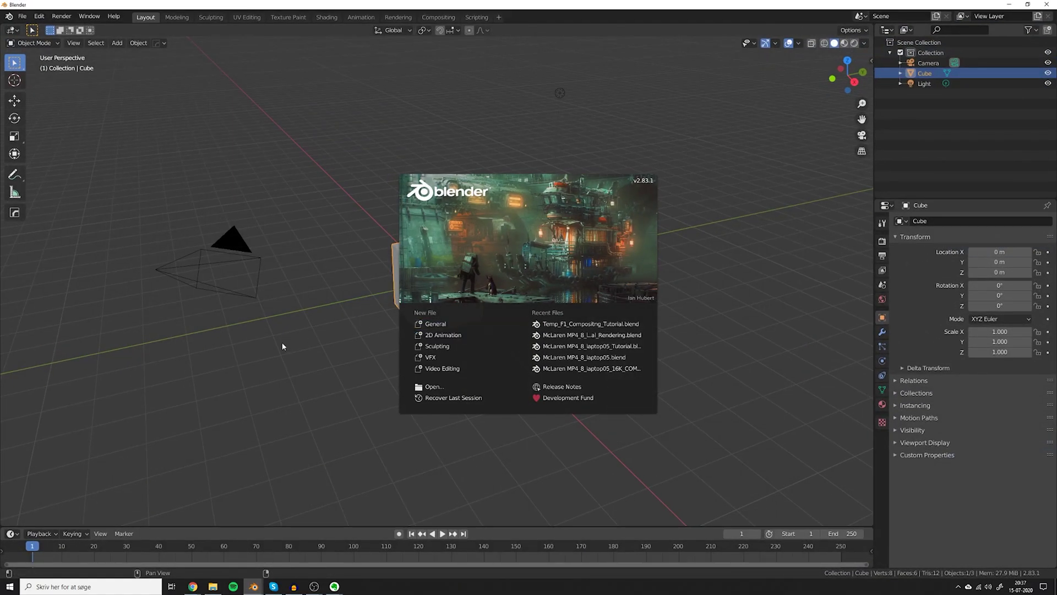
In a new blank Blender file, open the Compositing workspace and enable the use of nodes.
click(281, 342)
click(438, 17)
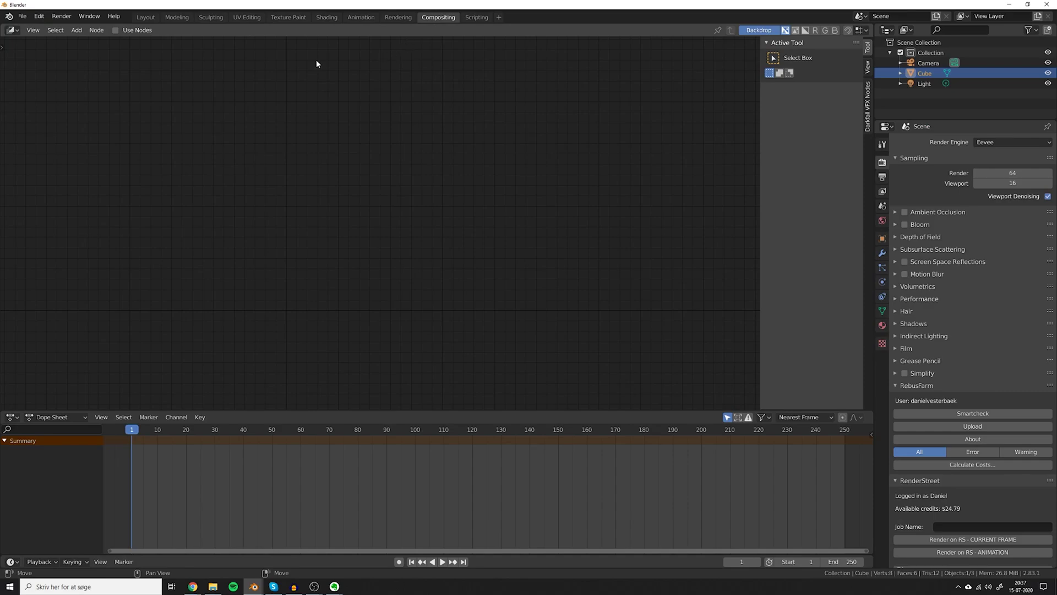
click(131, 30)
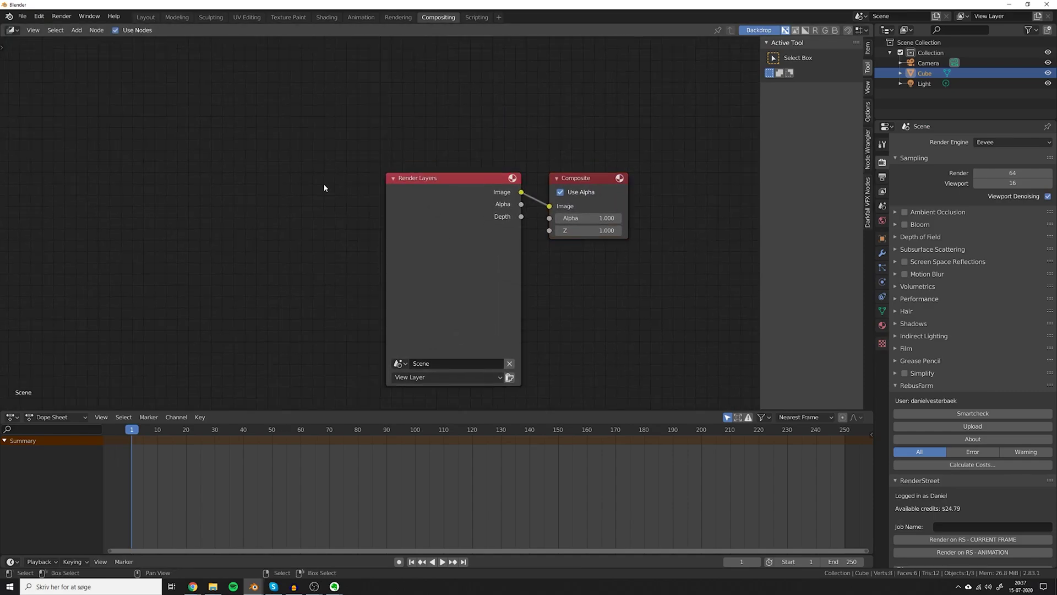
Append the Default Outputs node tree from Temp_F1_Compositng_Tutorial.blend in the src folder.
click(22, 16)
click(53, 134)
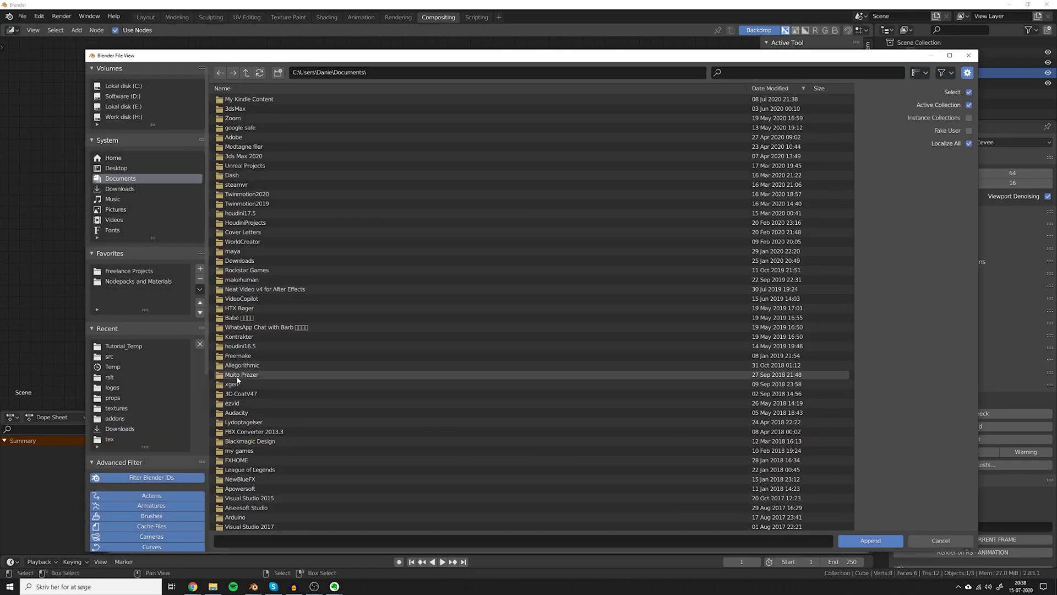
click(110, 357)
double_click(320, 165)
double_click(245, 223)
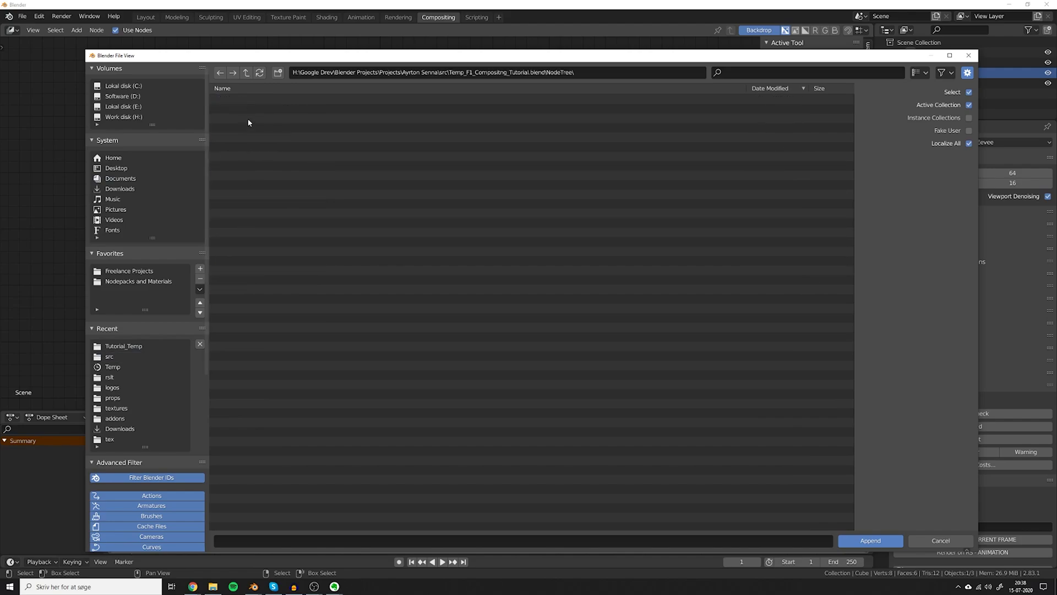
double_click(249, 318)
Add the Default Outputs group node to the compositor, beside the Render Layers node.
key(shift+a)
text(s)
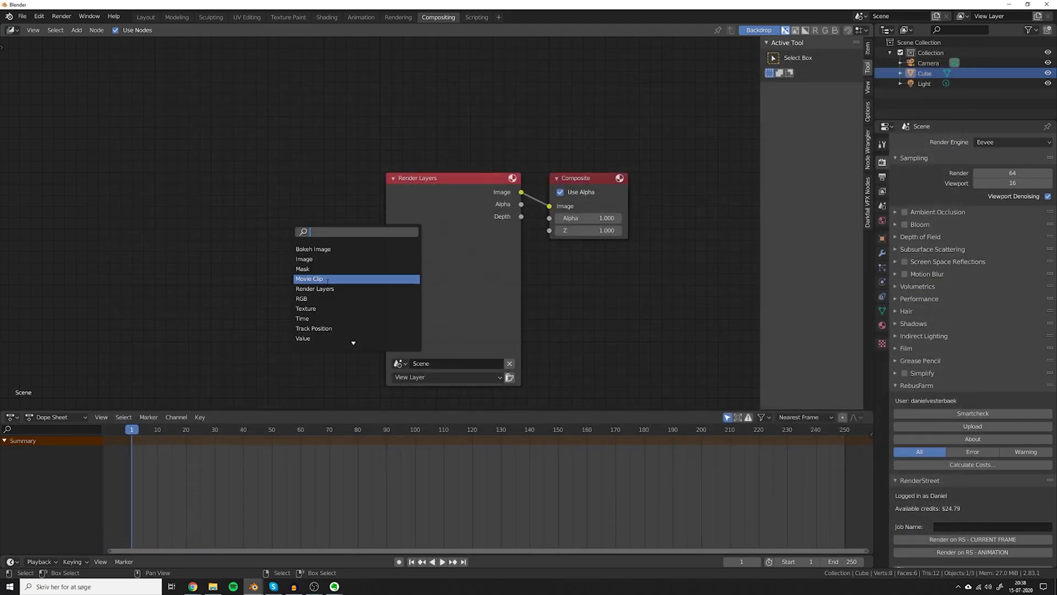
text(defa)
key(Return)
click(236, 255)
Copy the File Output node from inside the Default Outputs group into the main node tree below Render Layers.
key(Tab)
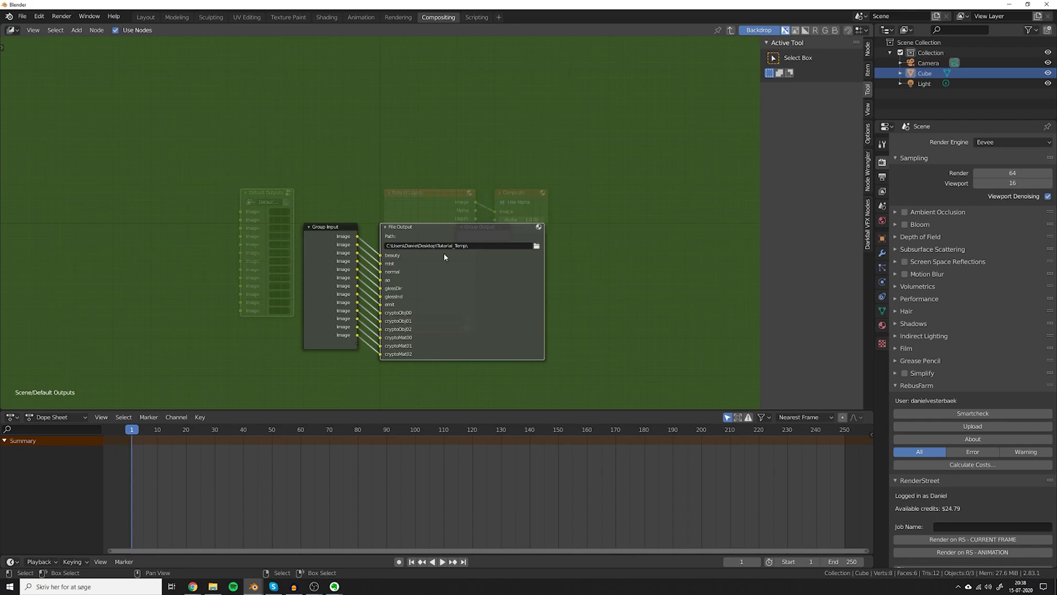
key(Tab)
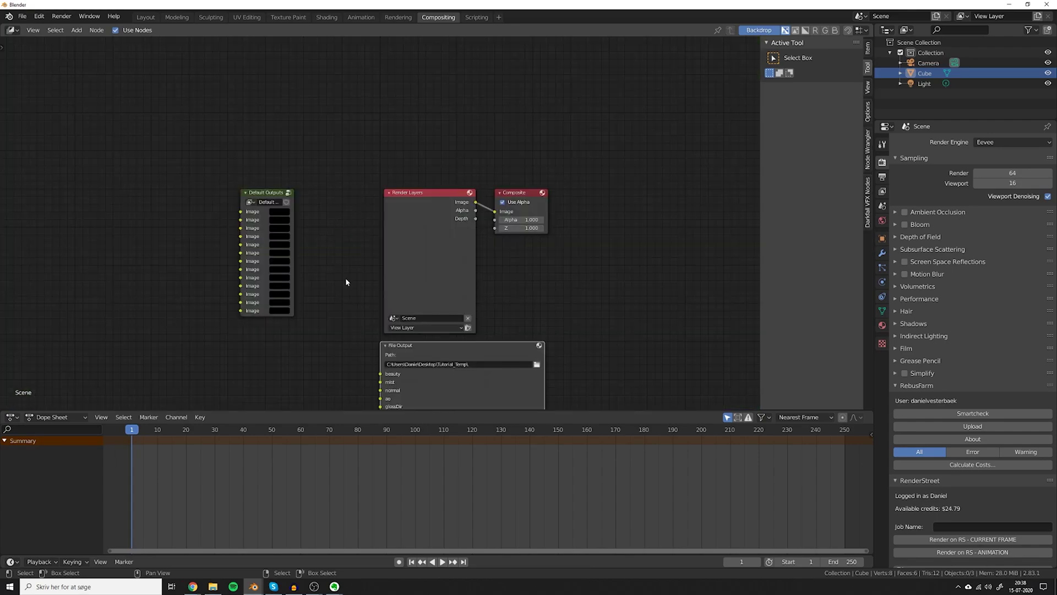
middle_drag(355, 332, 367, 195)
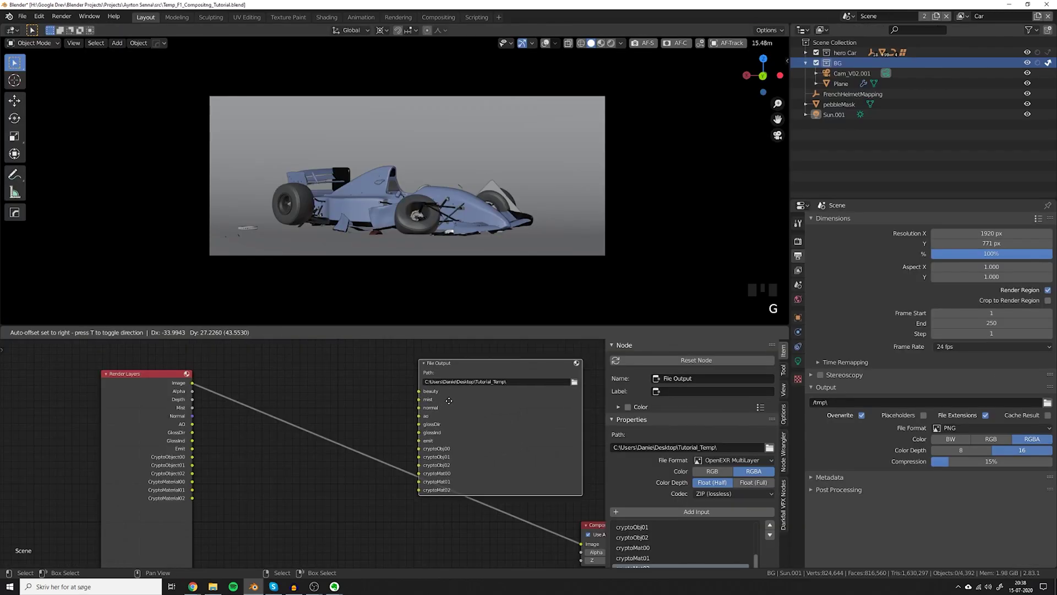
Back in the race car file, connect the Car Render Layers node's Image, Mist, Normal, AO, gloss, Emit and Cryptomatte passes to the matching File Output inputs.
drag(191, 383, 420, 392)
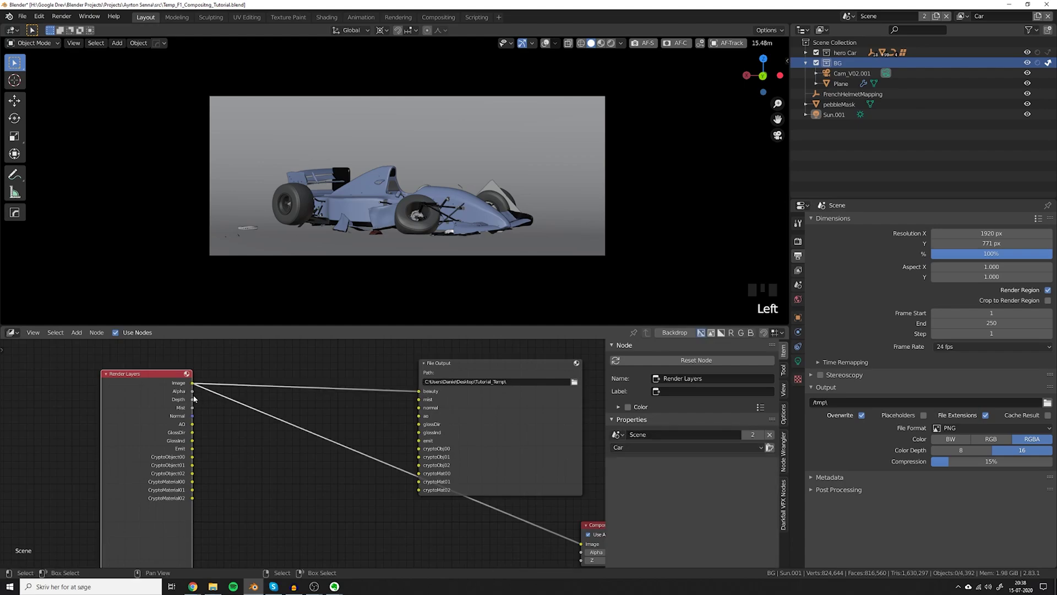
drag(192, 407, 420, 399)
drag(192, 415, 419, 407)
drag(192, 424, 420, 424)
drag(192, 440, 420, 432)
drag(192, 449, 420, 441)
drag(193, 457, 420, 457)
drag(192, 473, 419, 465)
drag(192, 482, 419, 474)
drag(192, 490, 420, 482)
drag(192, 499, 420, 489)
Duplicate the File Output node and place the copy beside the BG Render Layers node.
click(495, 484)
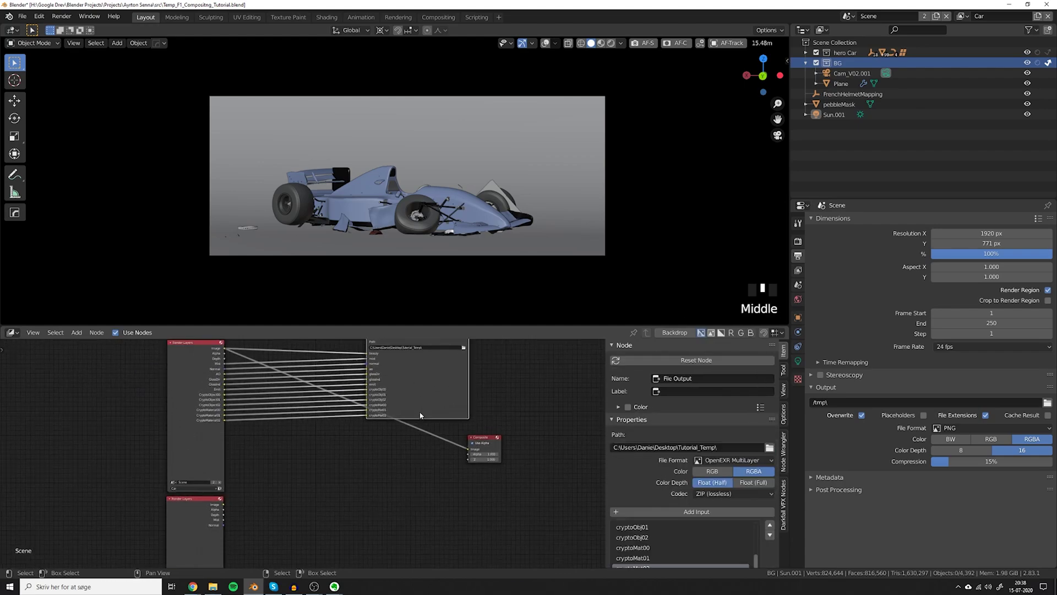
key(shift+d)
click(331, 518)
scroll(284, 456, up, 3)
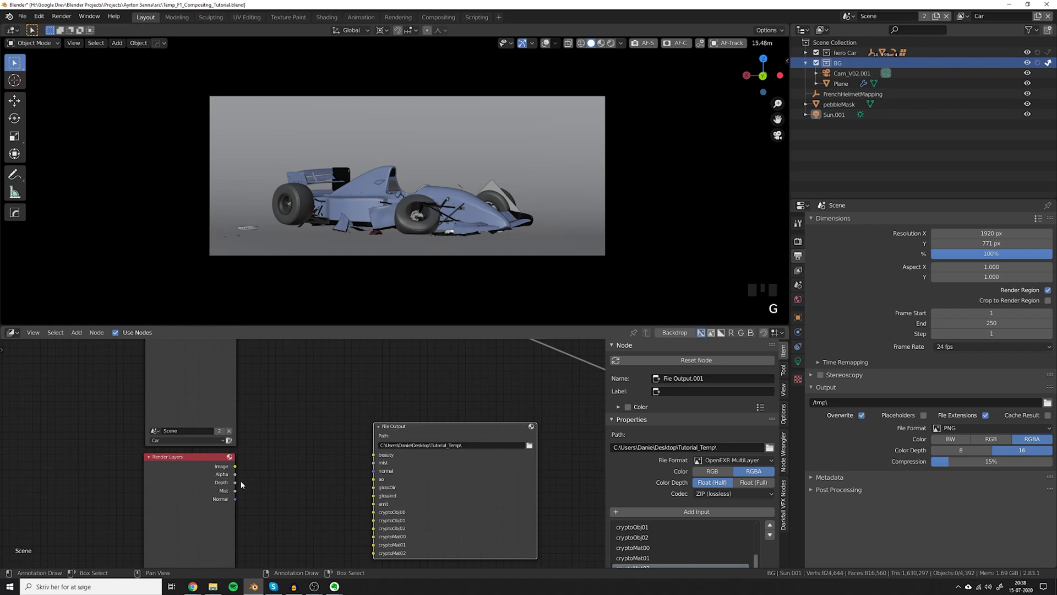
Connect the BG layer's Image, Mist and Normal to the copy's beauty, mist and normal, and end its path with F1_BG.
click(215, 475)
drag(223, 468, 394, 455)
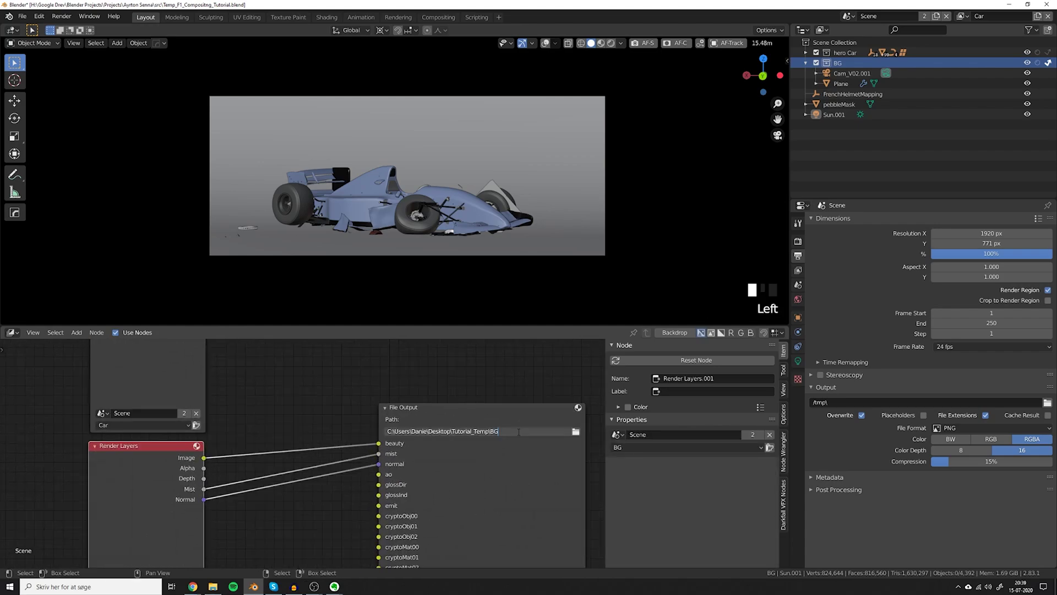
key(BackSpace)
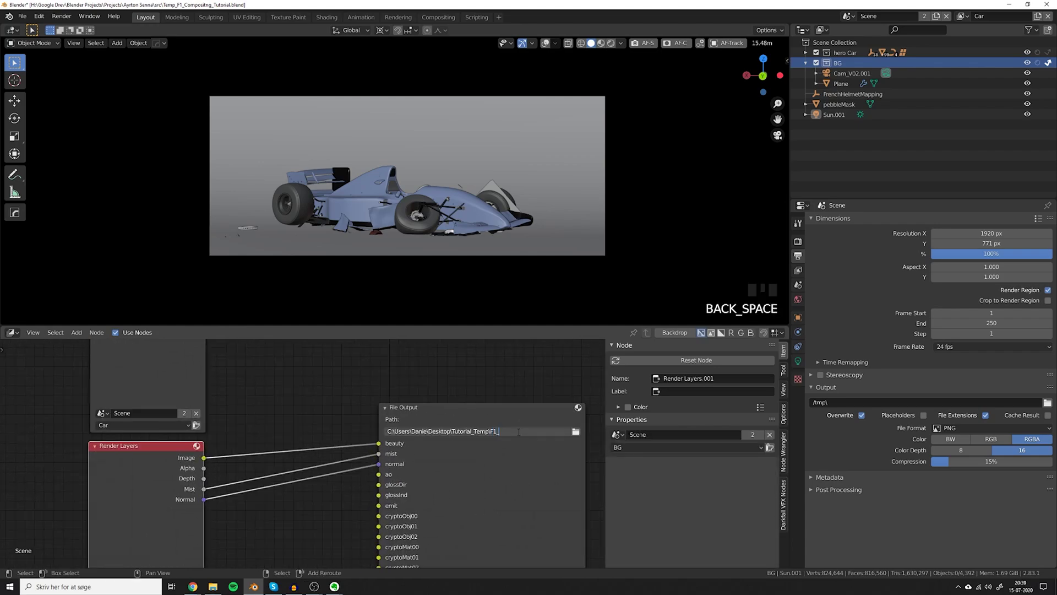
End the Car File Output node's path with F1_Car and move the node closer to its Render Layers node.
middle_drag(518, 431, 498, 358)
scroll(498, 357, up, 6)
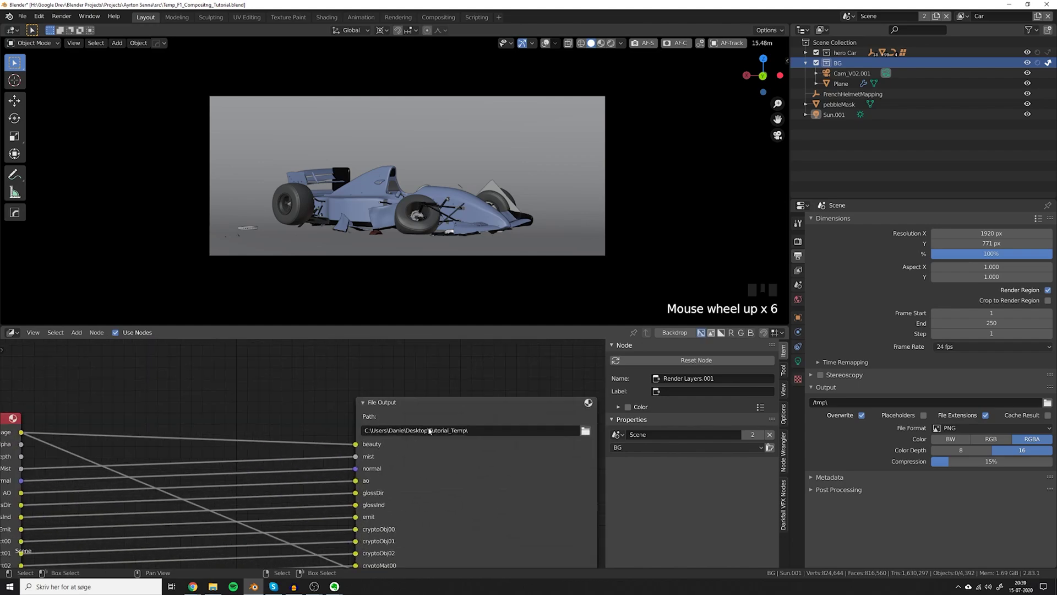
click(502, 431)
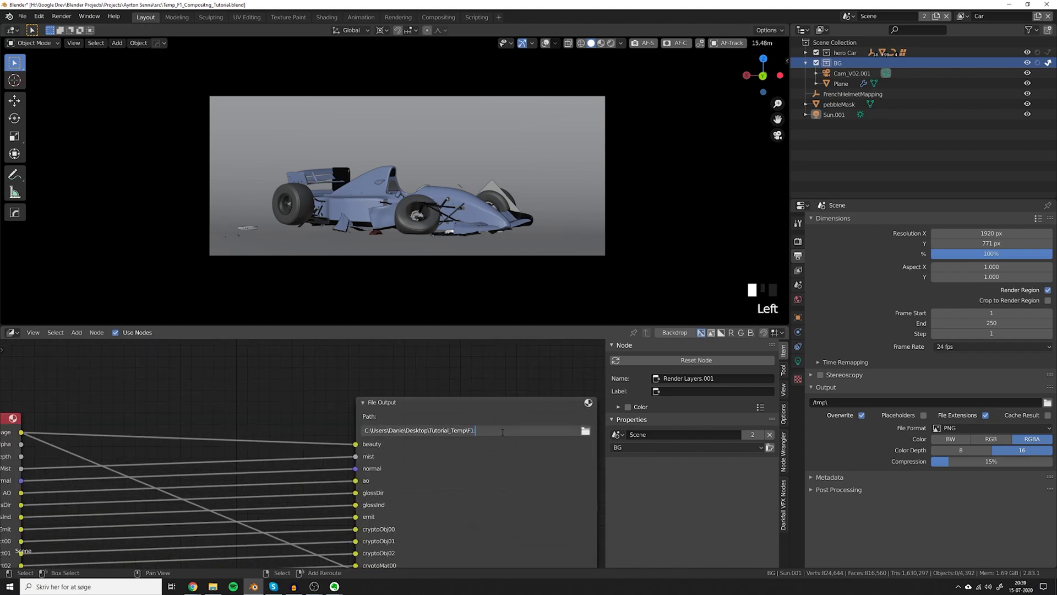
text(F1_Car)
key(Return)
scroll(318, 481, down, 3)
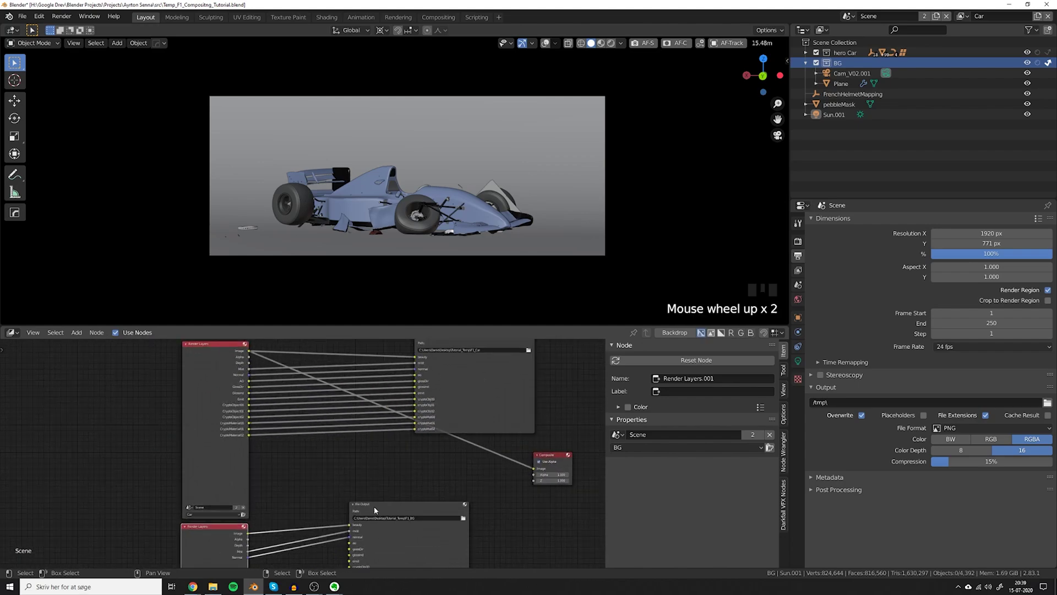
click(439, 388)
key(g)
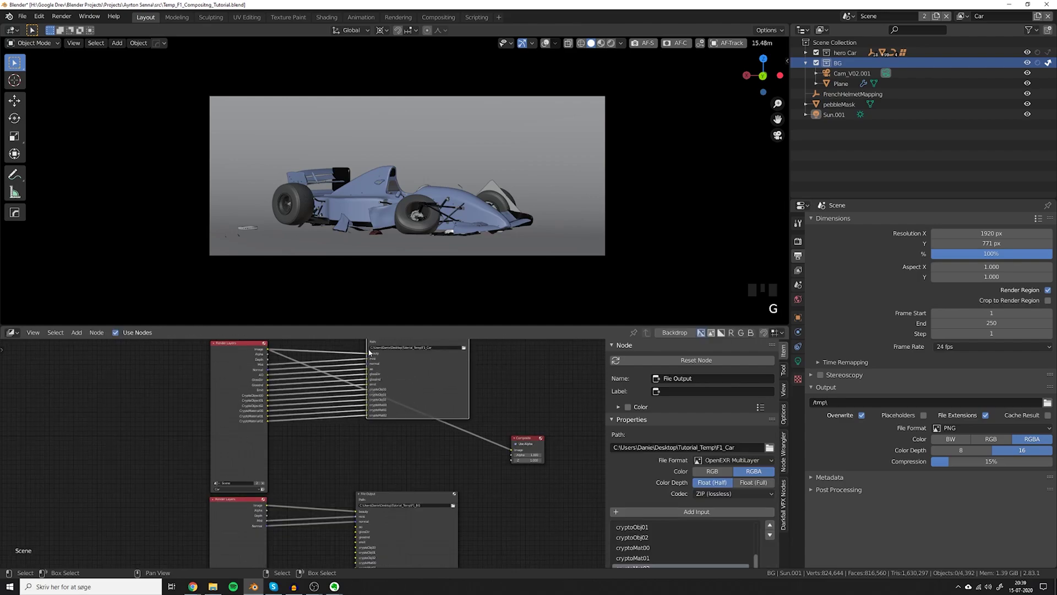